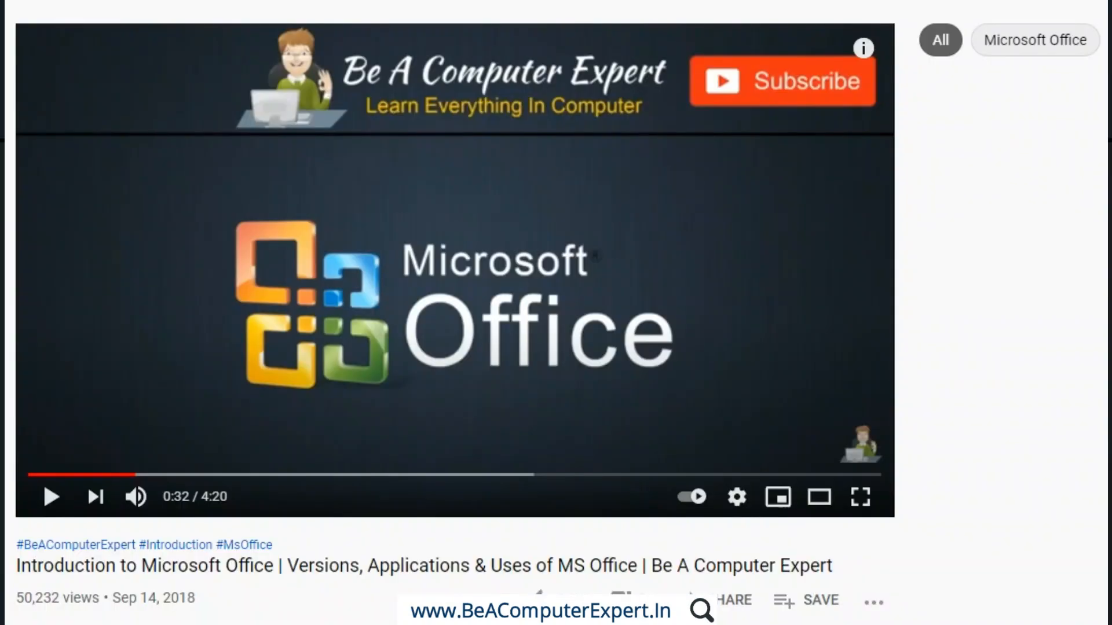
- Subscribe to the Be A Computer Expert channel and set its notifications to All
scroll(556, 313, down, 5)
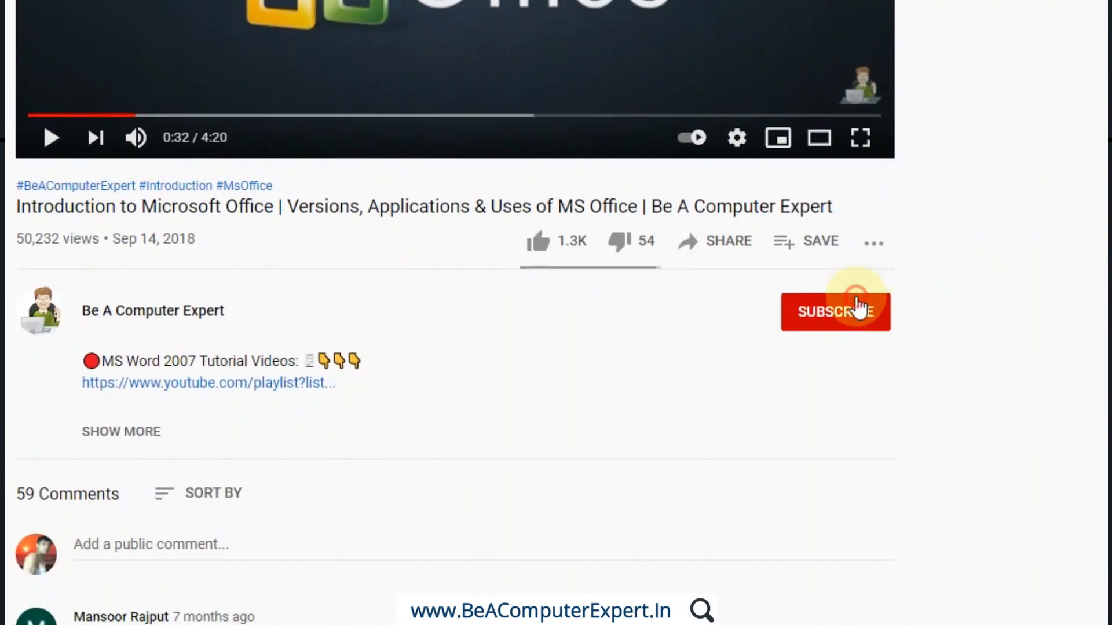
click(856, 307)
click(873, 312)
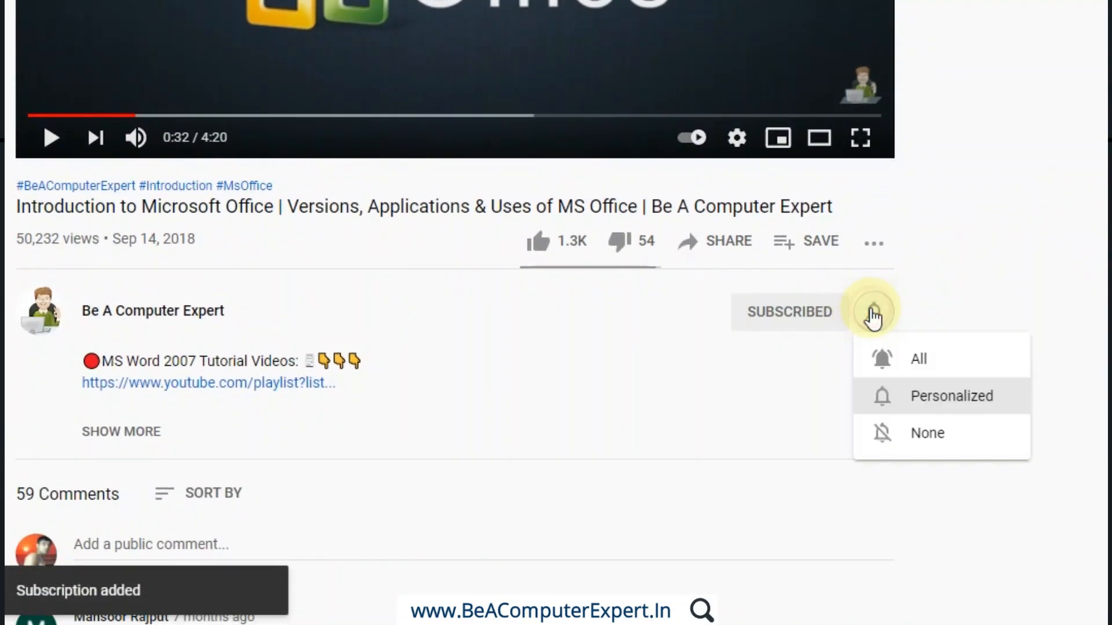
click(890, 351)
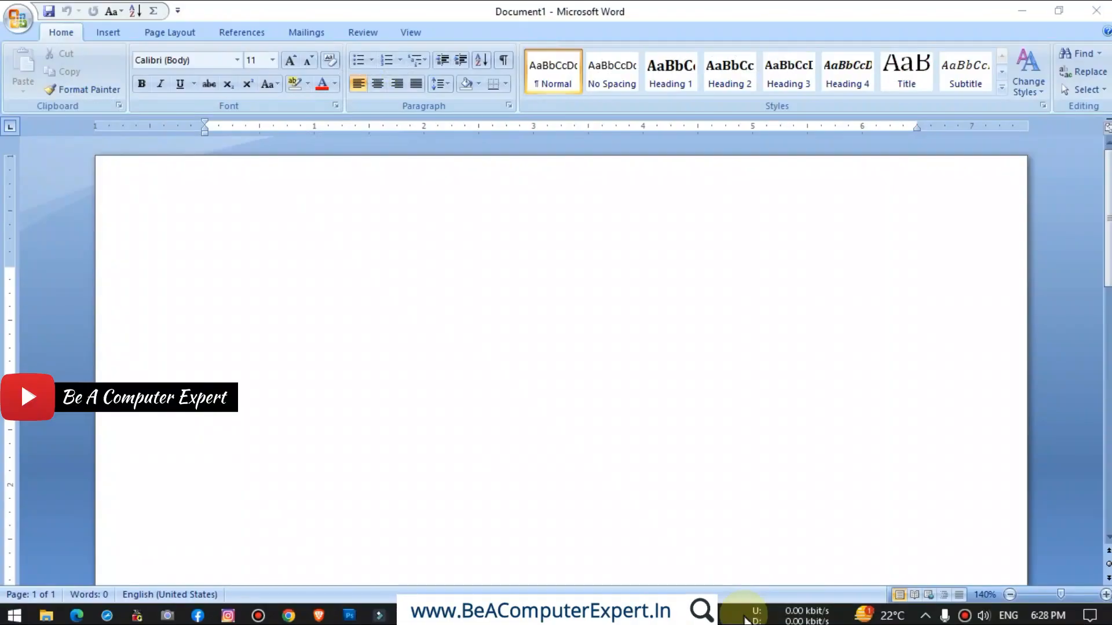
- In Microsoft Word, open Clip Art for the blank document and list all clips using an empty search
click(423, 289)
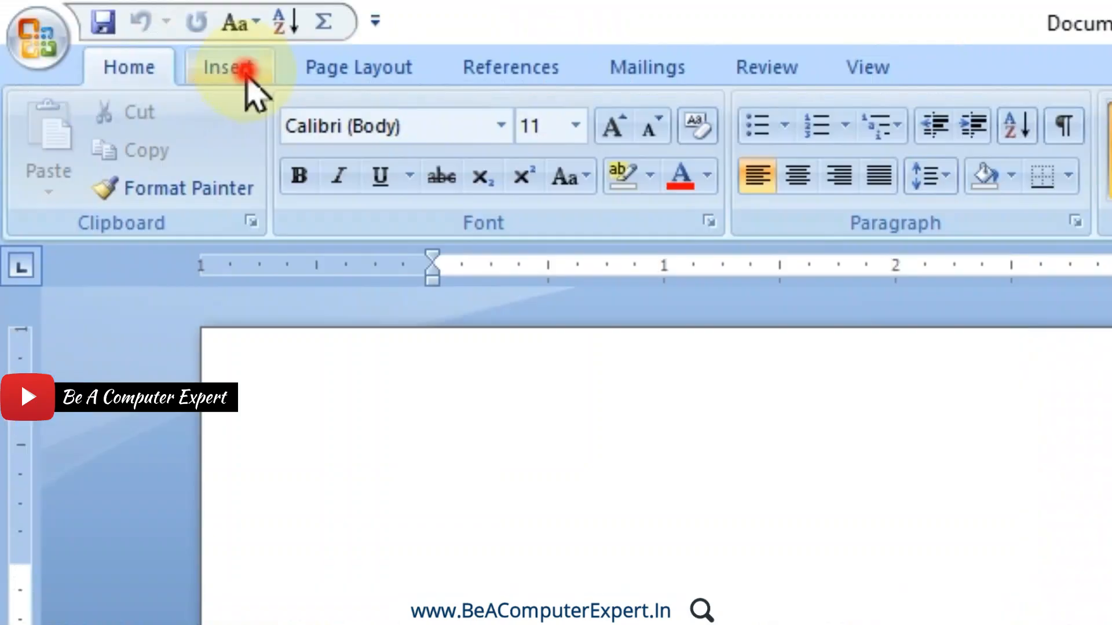
click(118, 39)
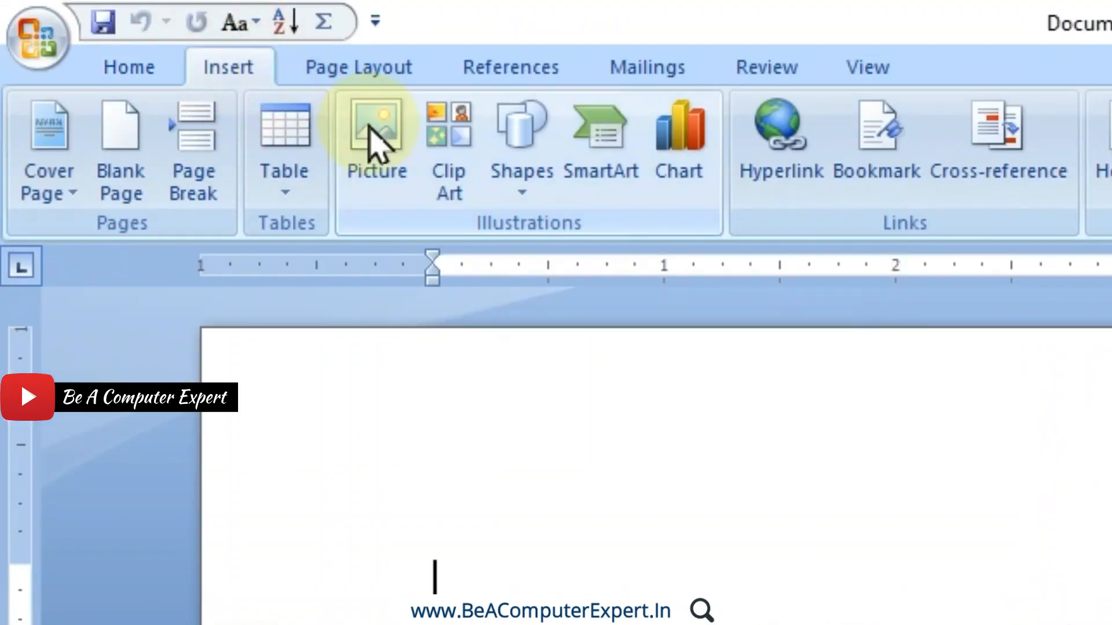
click(476, 183)
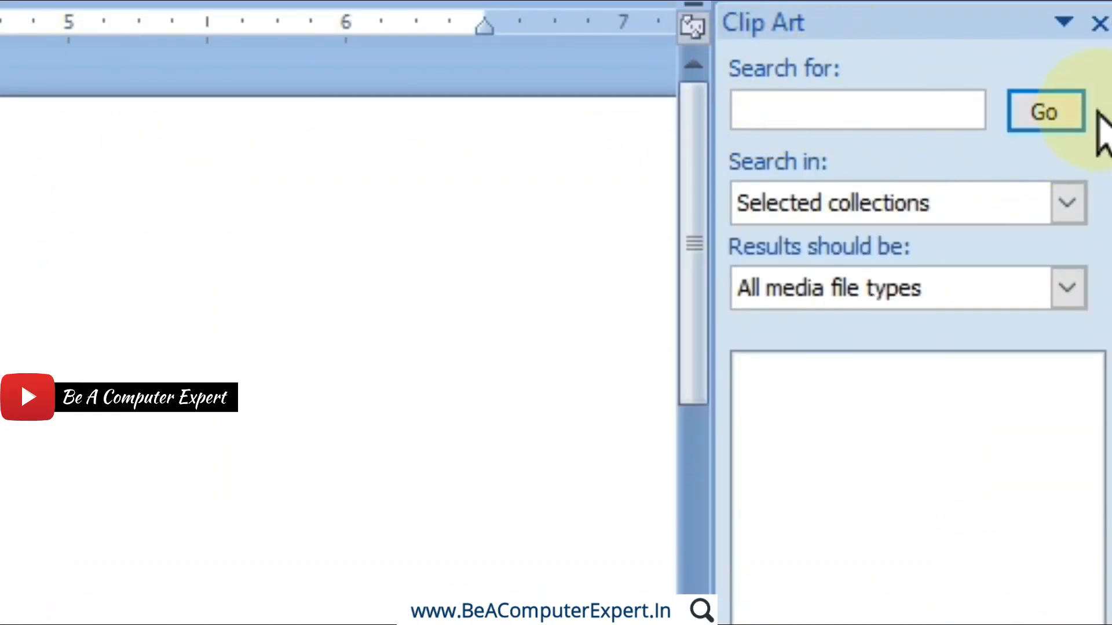
click(1064, 107)
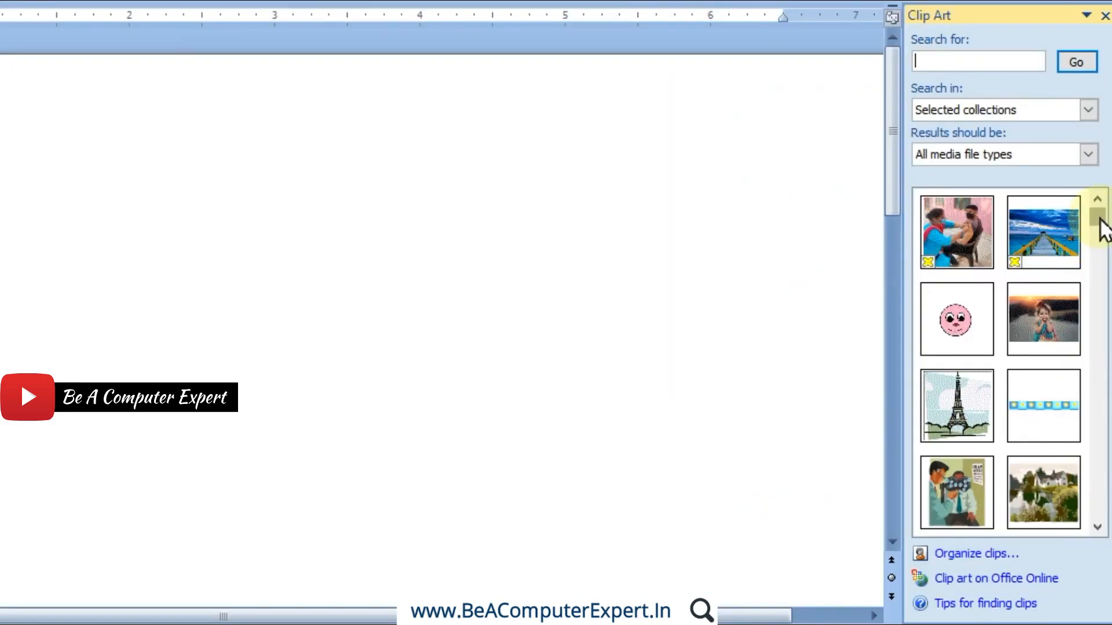
- Browse the clip art results and insert the camouflage aircraft clip into the document
drag(1099, 221, 1099, 234)
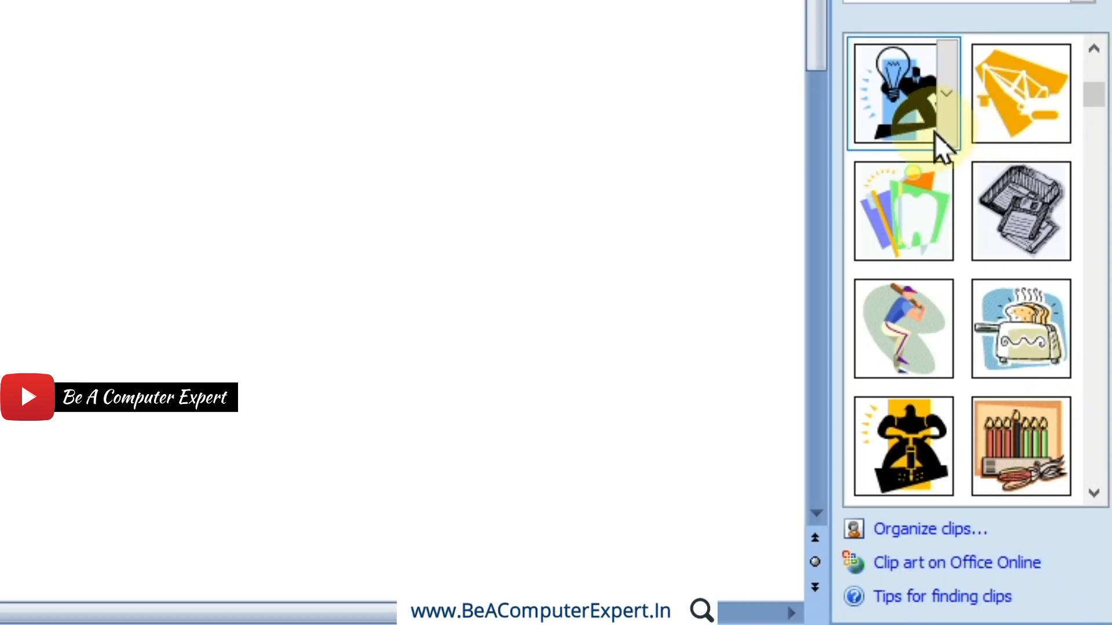
mouse_move(1106, 101)
mouse_down()
mouse_move(1100, 132)
mouse_move(1100, 103)
mouse_up()
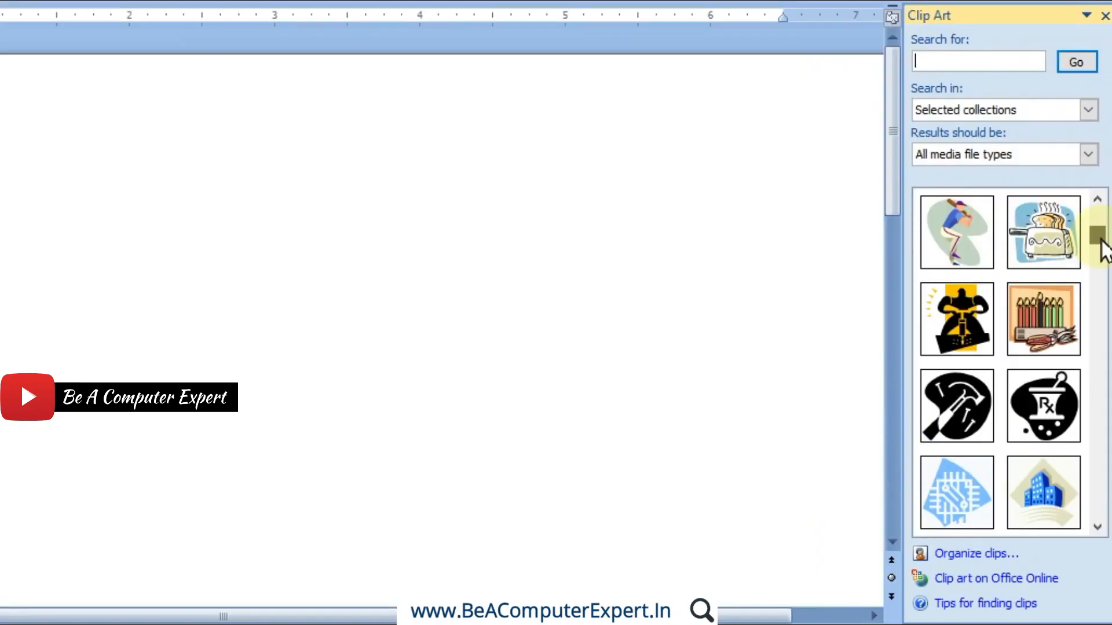
drag(1101, 239, 943, 82)
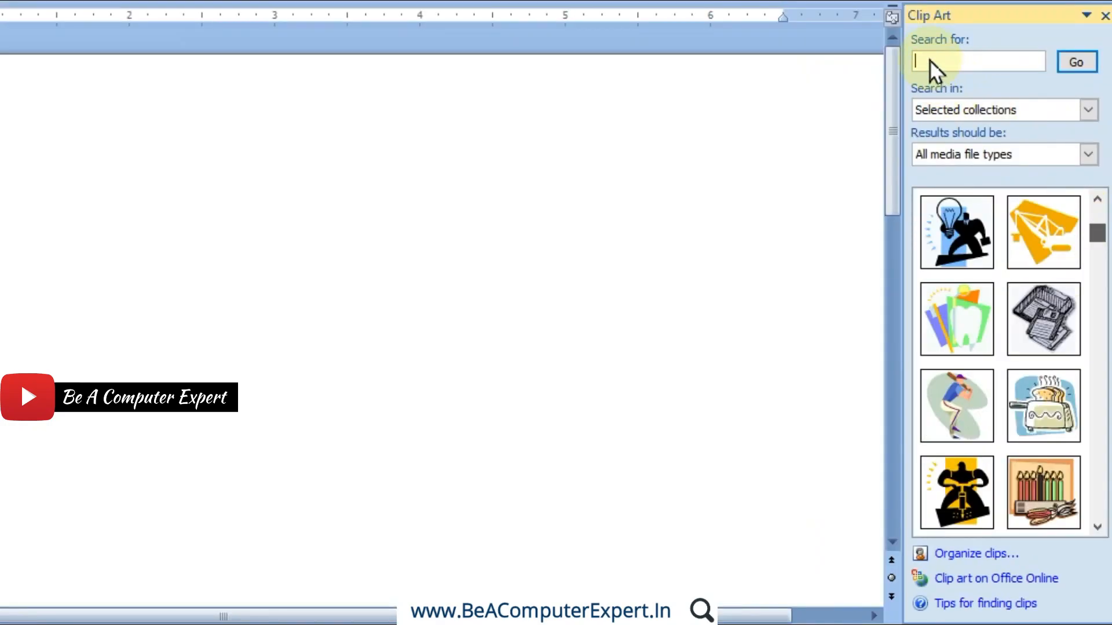
drag(1071, 70, 1098, 258)
mouse_move(1021, 314)
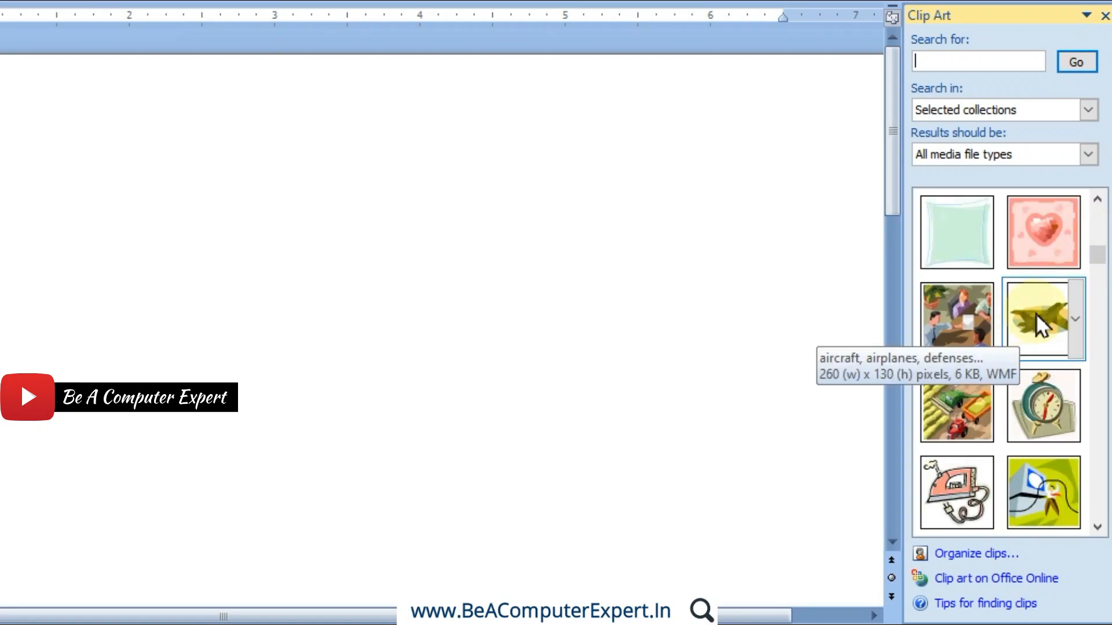
click(1035, 314)
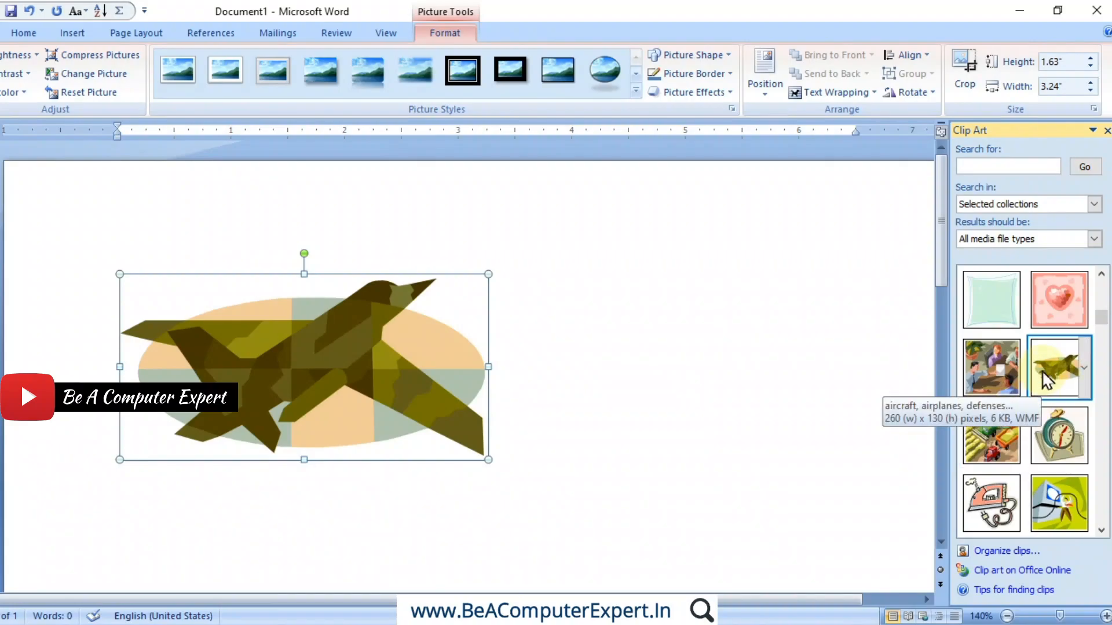
- Set the aircraft picture's text wrapping to In Front of Text and move it slightly up and to the right
click(250, 327)
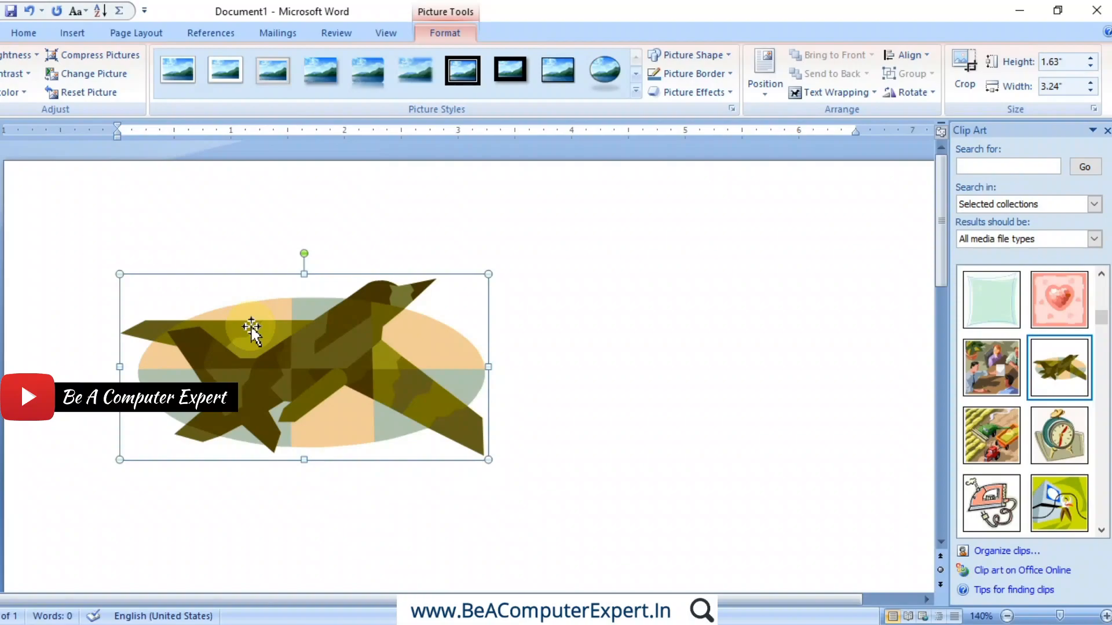
mouse_move(250, 325)
mouse_down()
mouse_move(488, 347)
mouse_move(333, 338)
mouse_up()
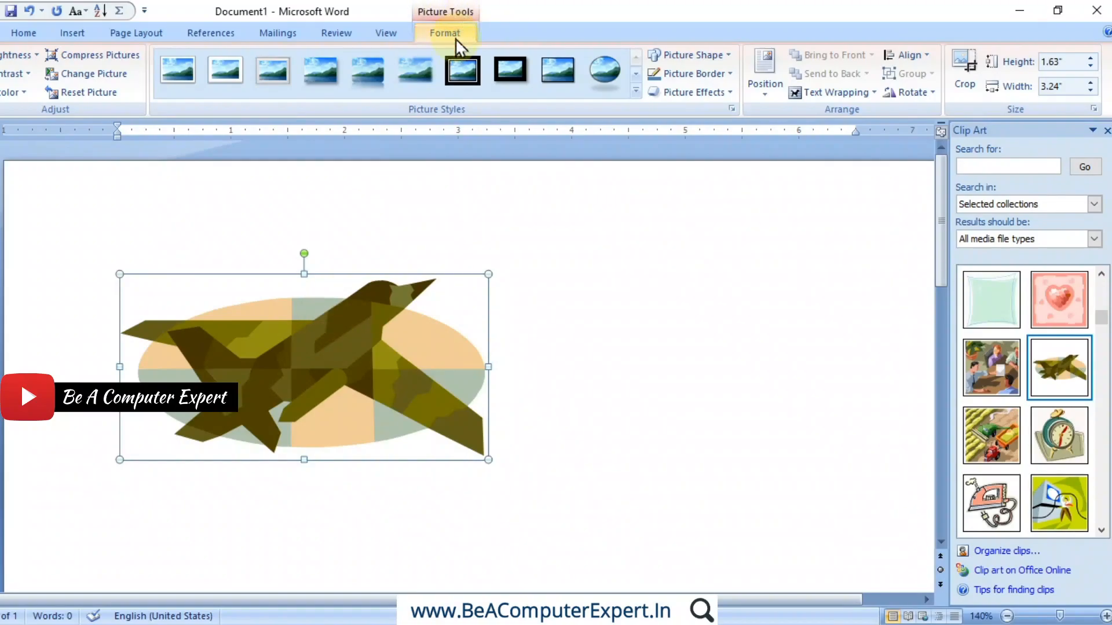
click(830, 93)
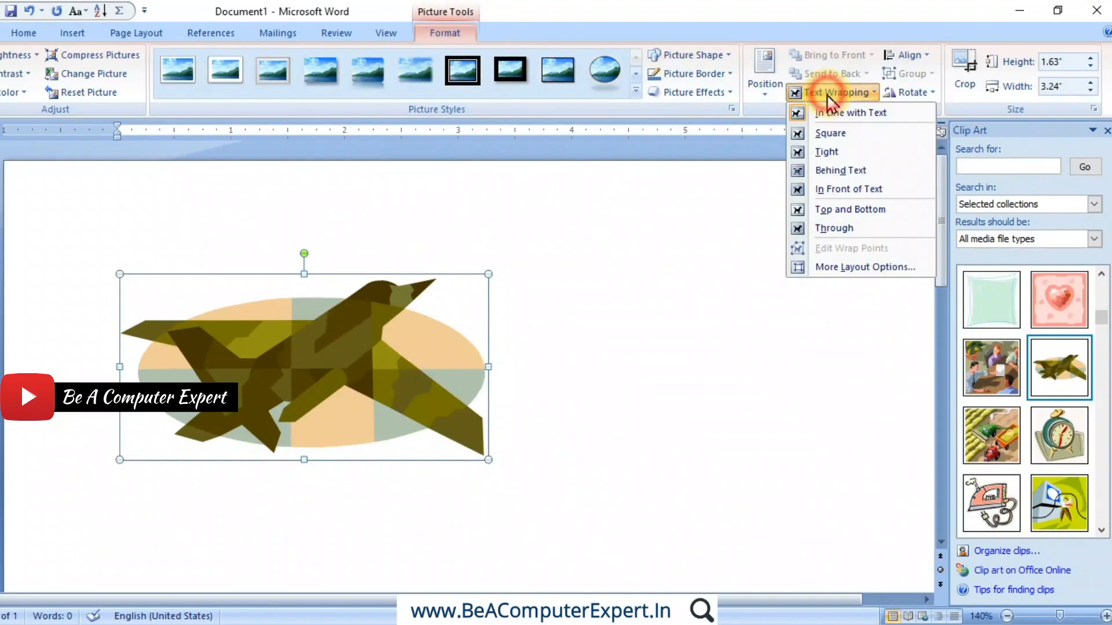
click(833, 187)
drag(303, 348, 340, 337)
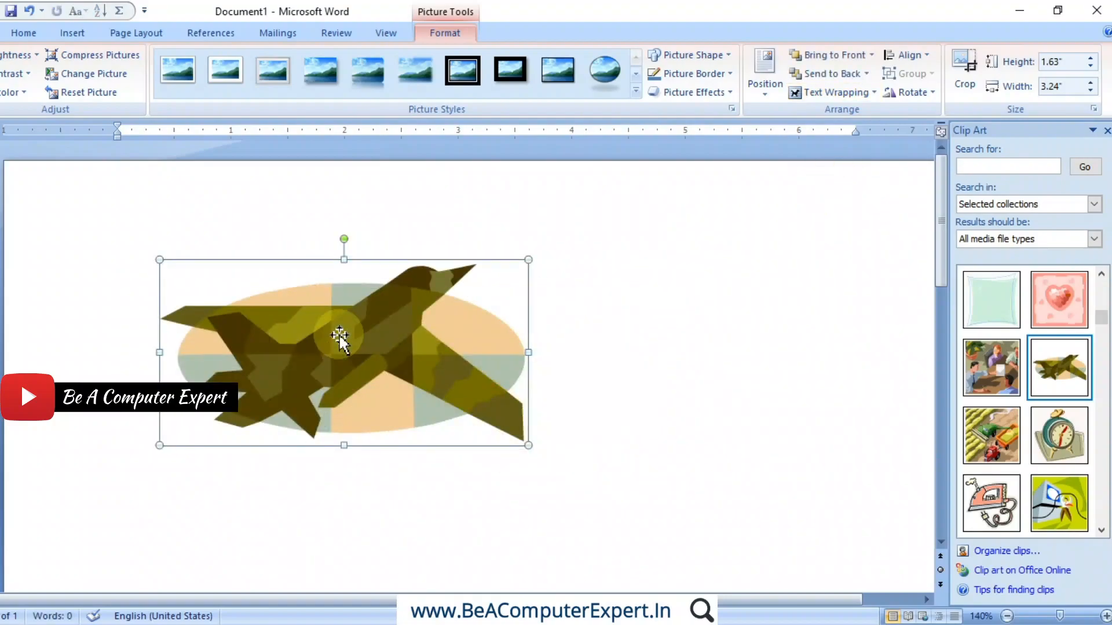
- Move the aircraft picture freely around the page and delete it
click(839, 93)
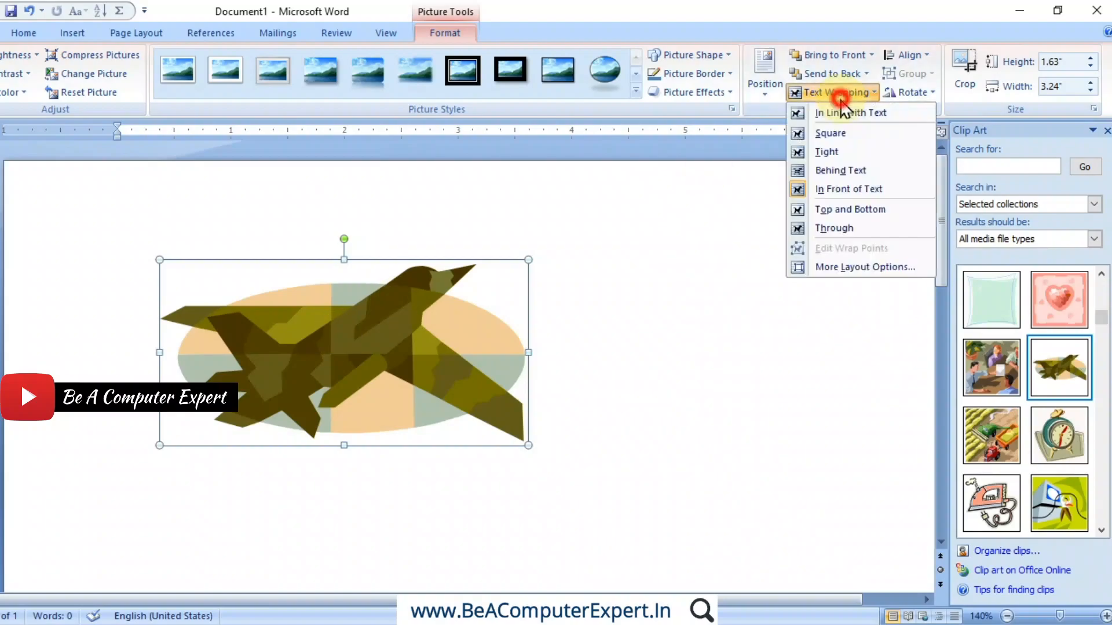
click(363, 322)
drag(363, 323, 309, 304)
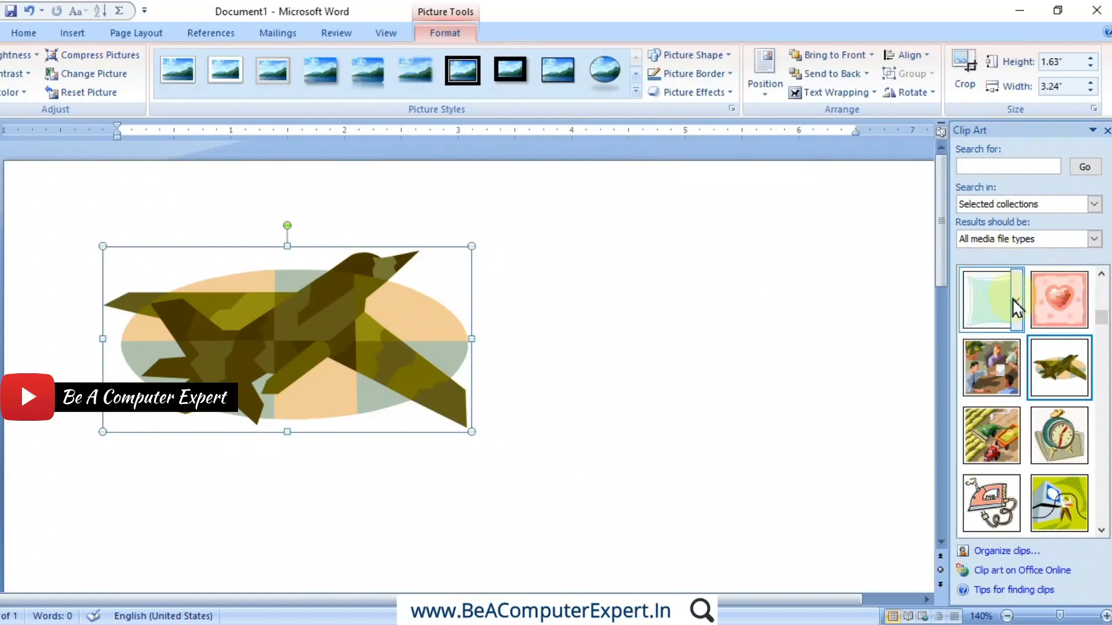
drag(318, 312, 503, 340)
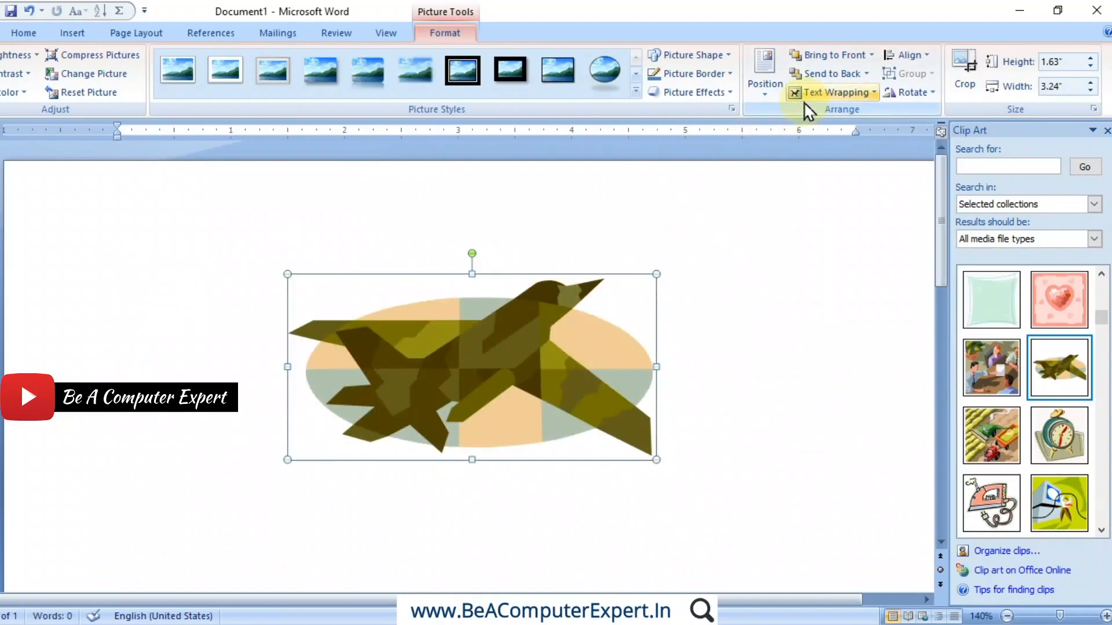
drag(486, 377, 398, 392)
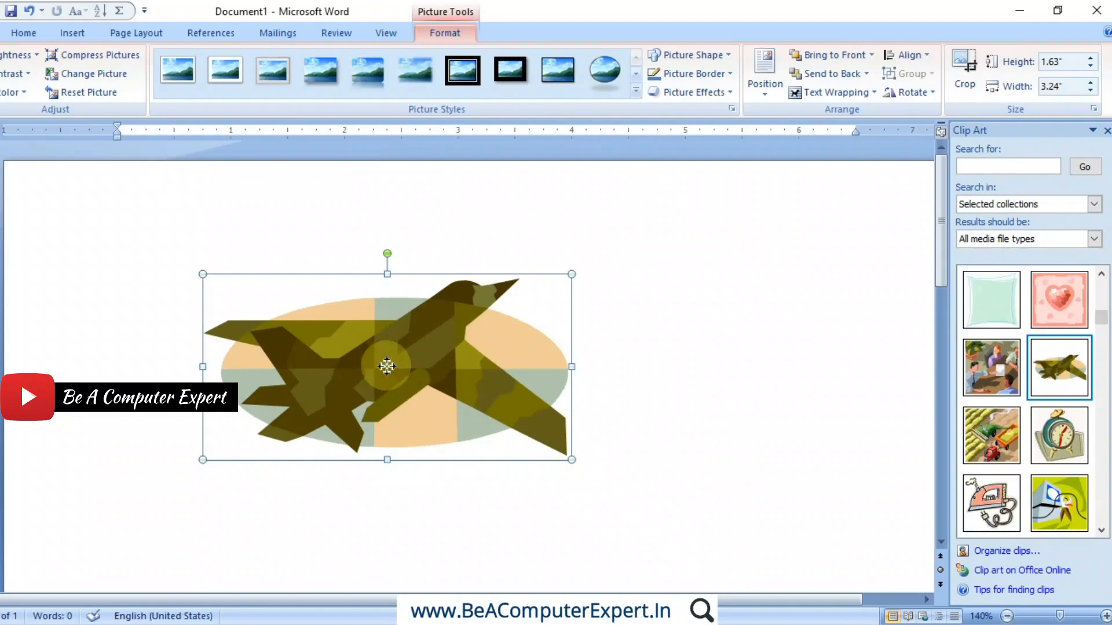
key(Delete)
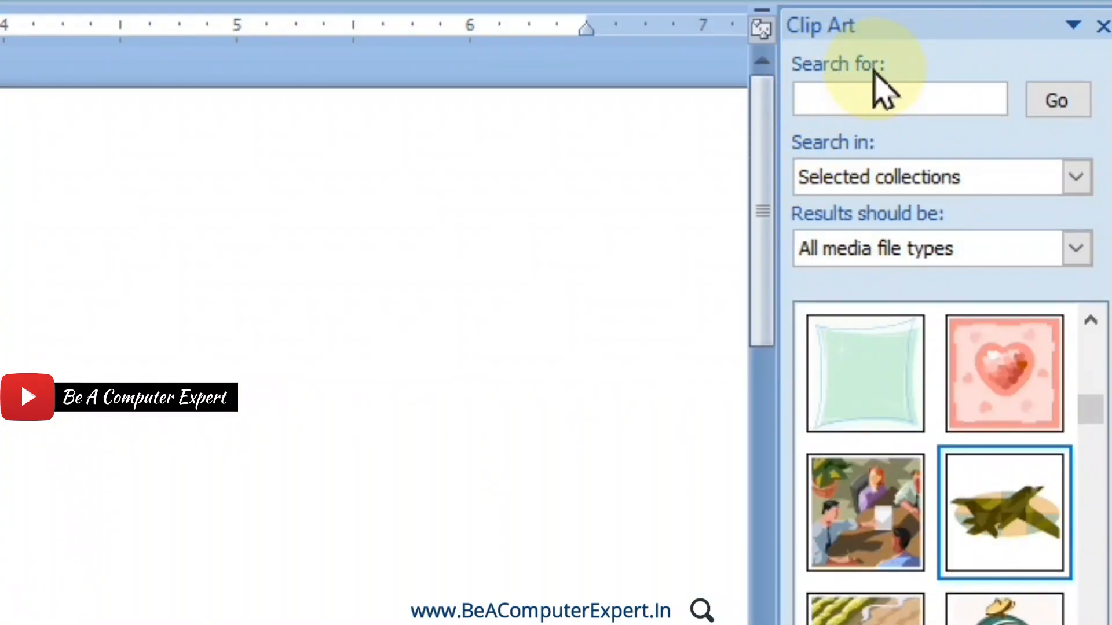
- Search the clip art for "computer" and look through the matching clips
click(844, 95)
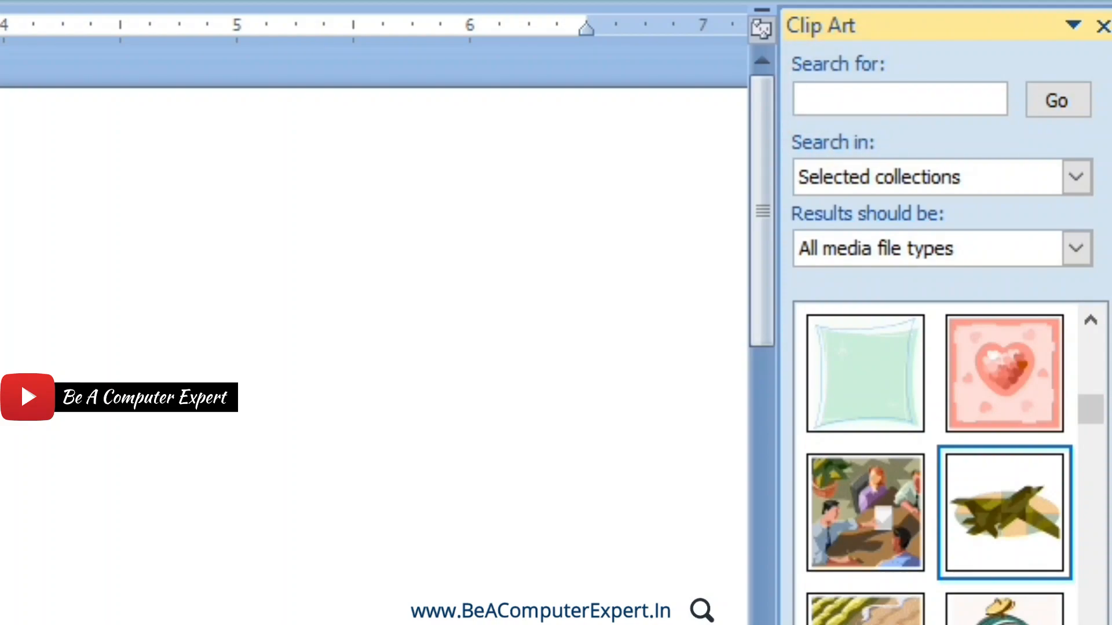
text(computer)
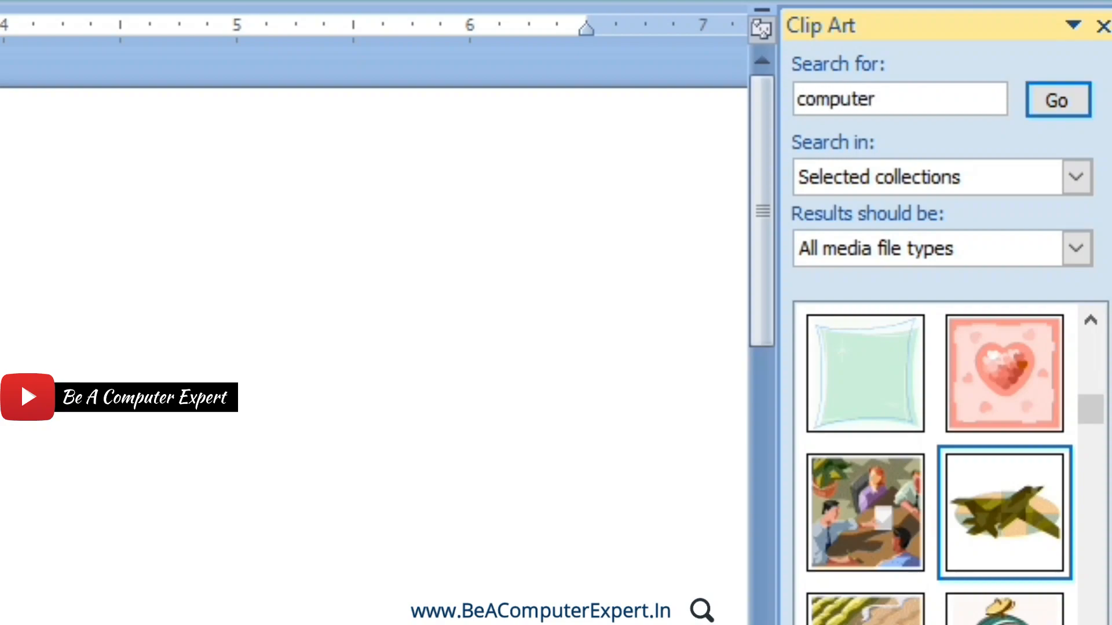
click(1048, 101)
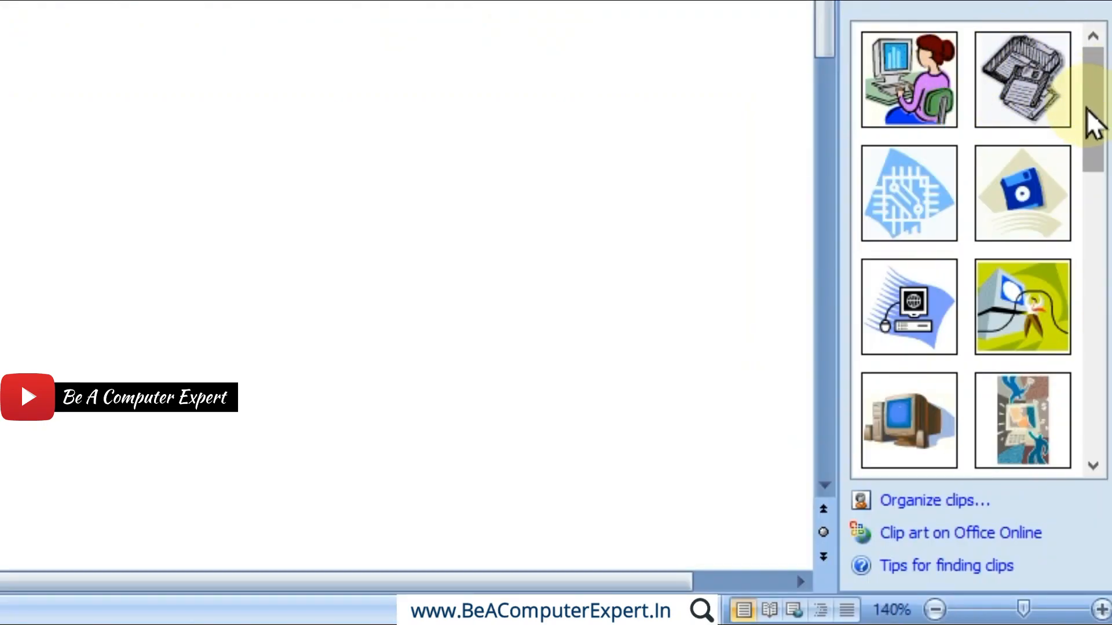
drag(1094, 122, 1106, 69)
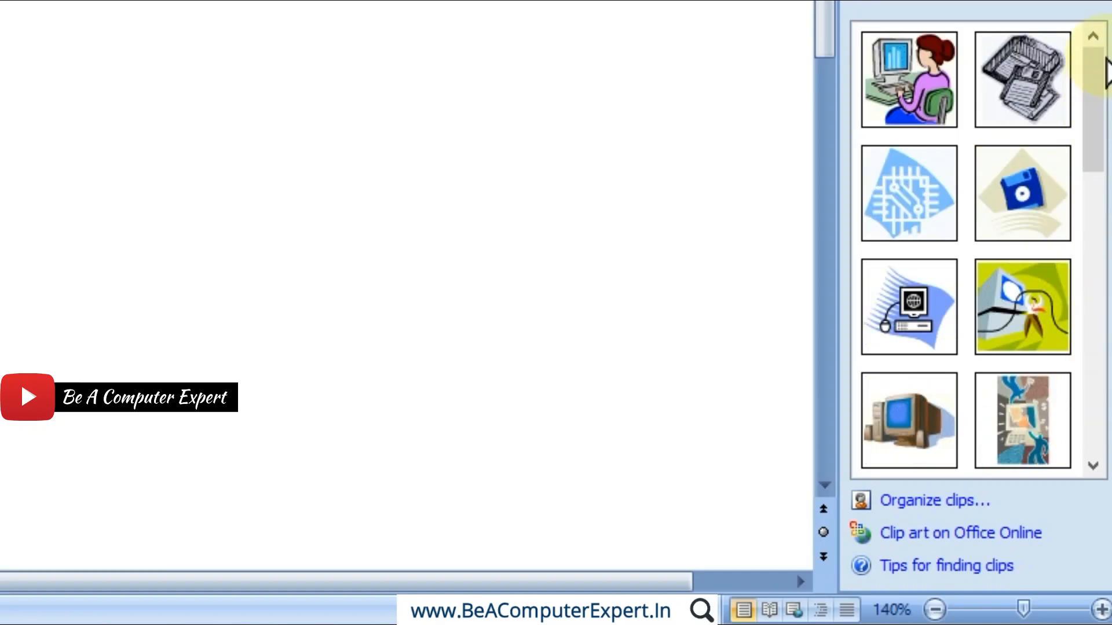
- Insert the clip of the woman at a computer and set its text wrapping to In Front of Text
mouse_move(915, 104)
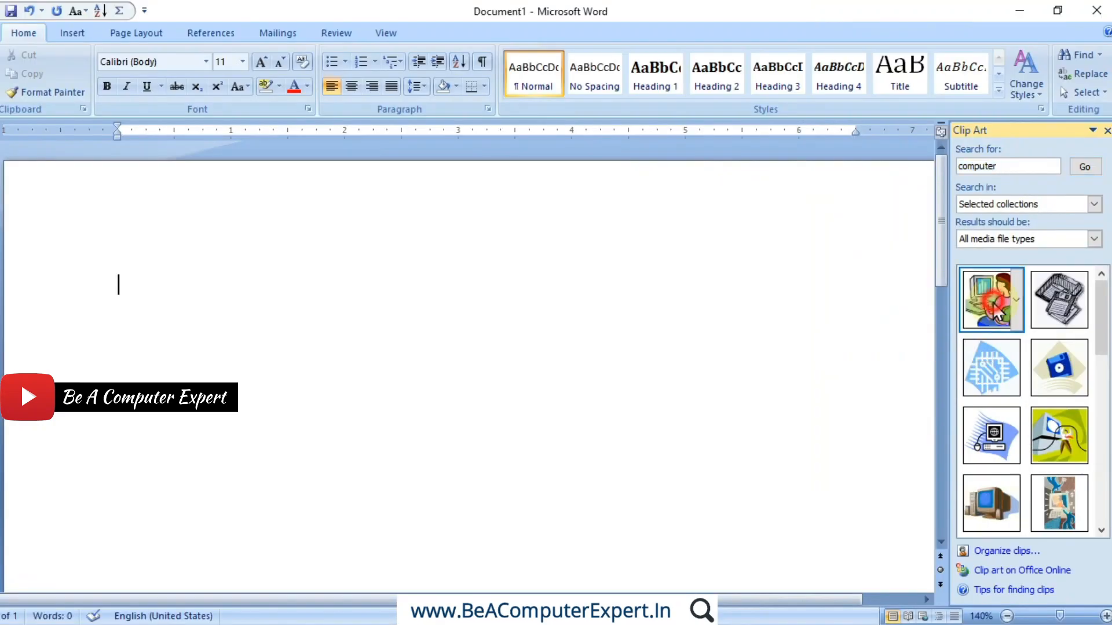
click(915, 95)
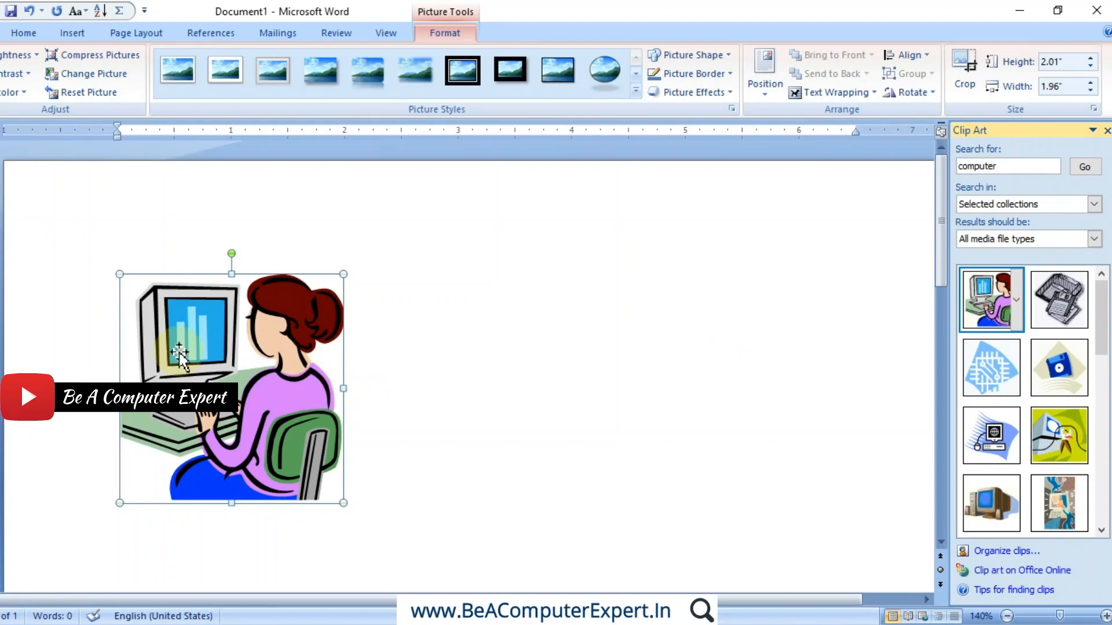
drag(179, 352, 384, 337)
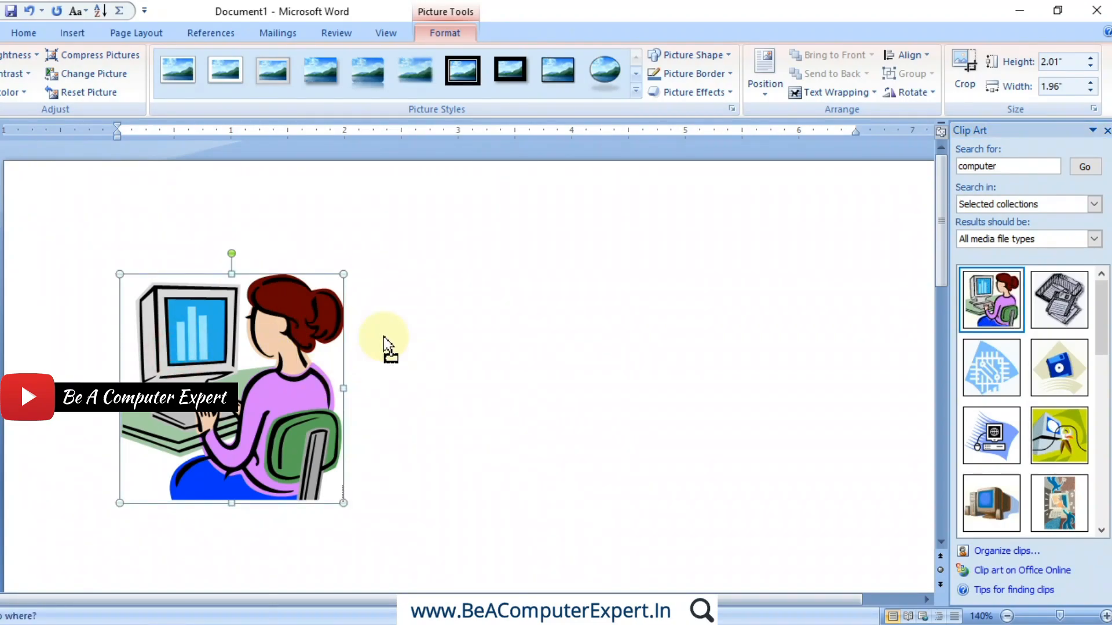
click(834, 93)
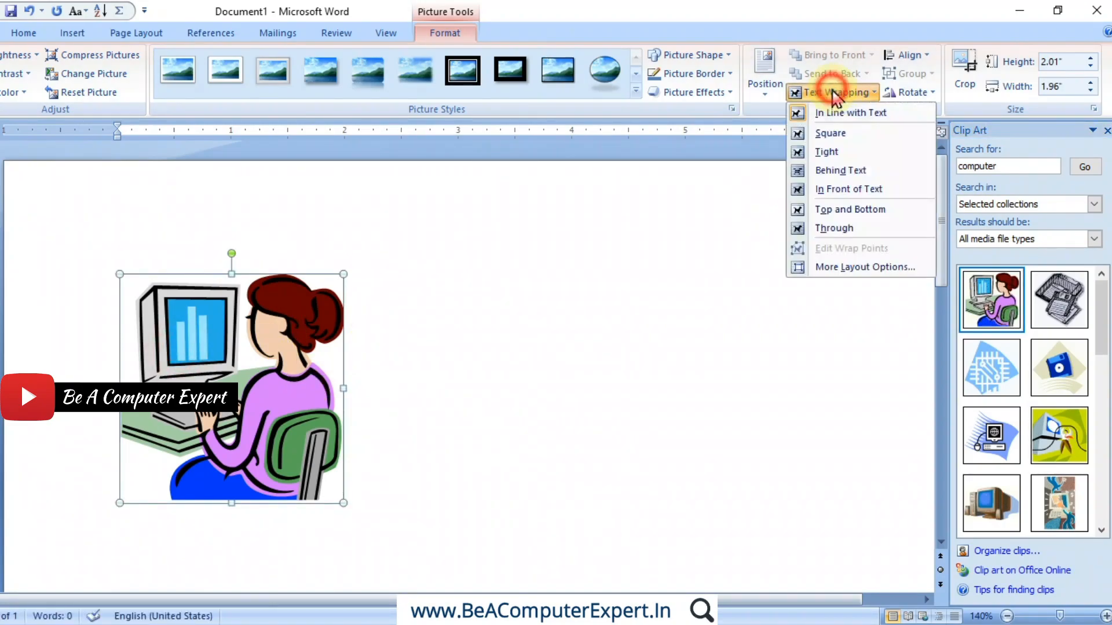
click(831, 189)
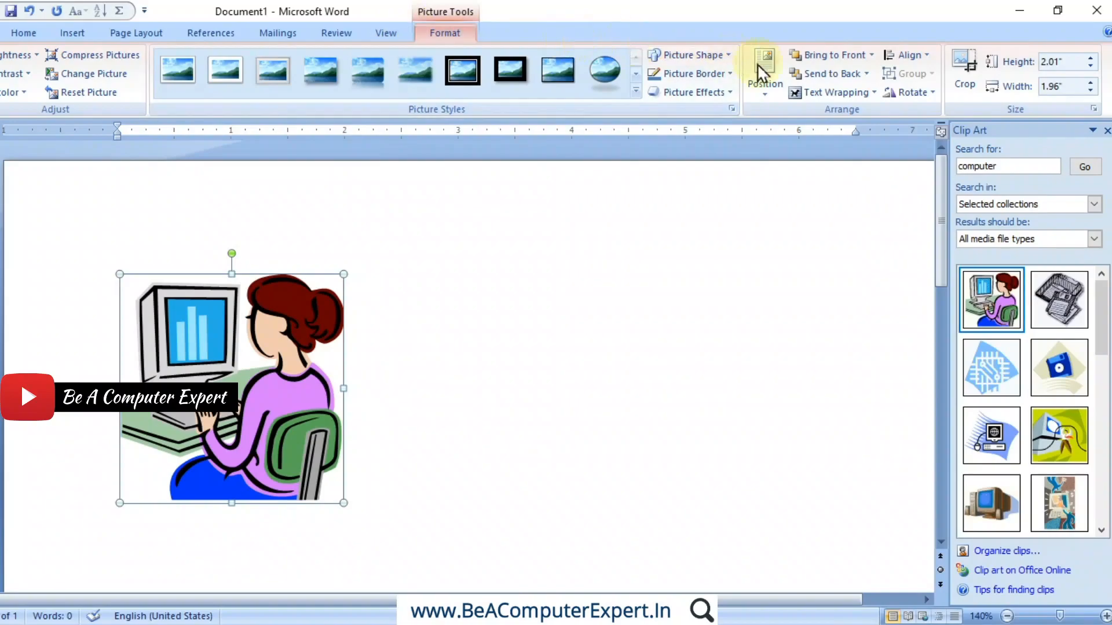
- Move the woman-at-computer picture to the middle of the page and delete it
drag(184, 411, 451, 396)
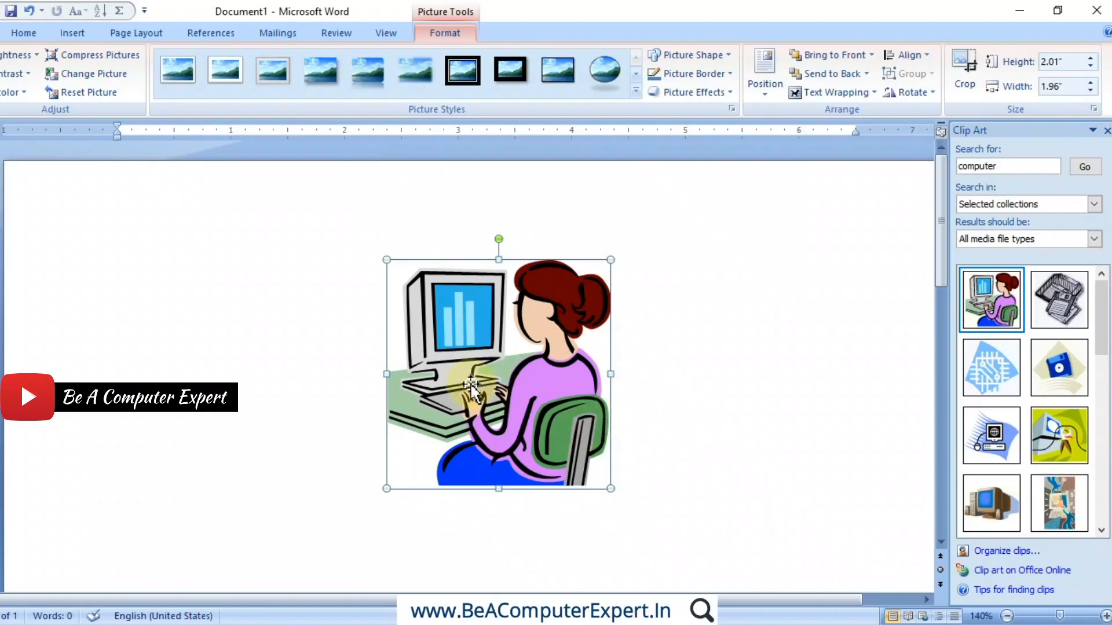
key(Delete)
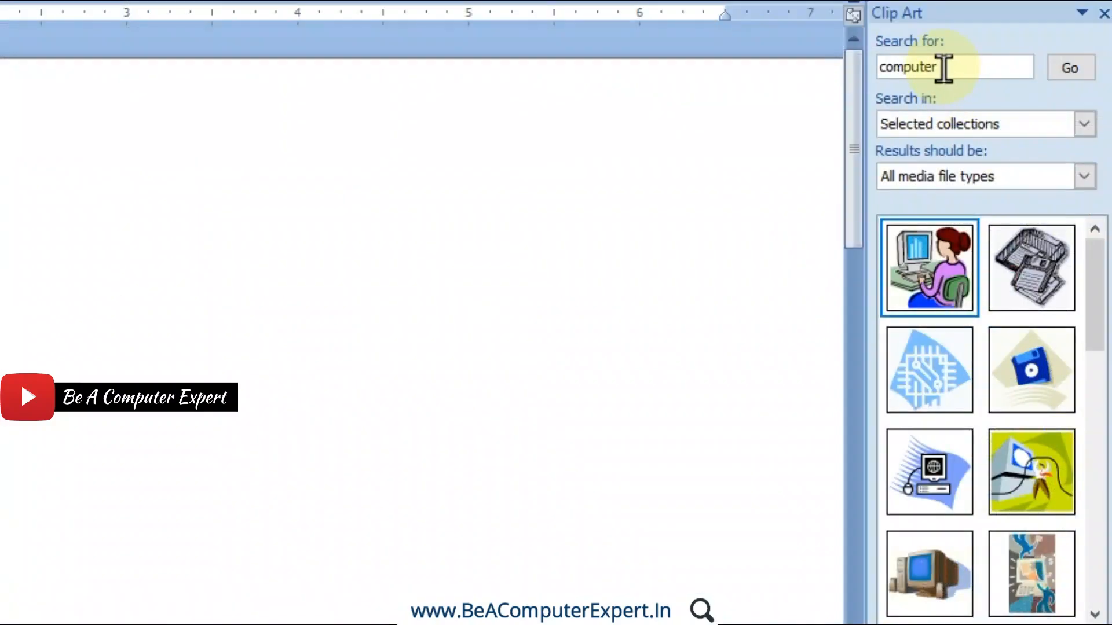
- Try the search scope options by toggling Everywhere on and off and selecting Office Collections and Web Collections
click(946, 66)
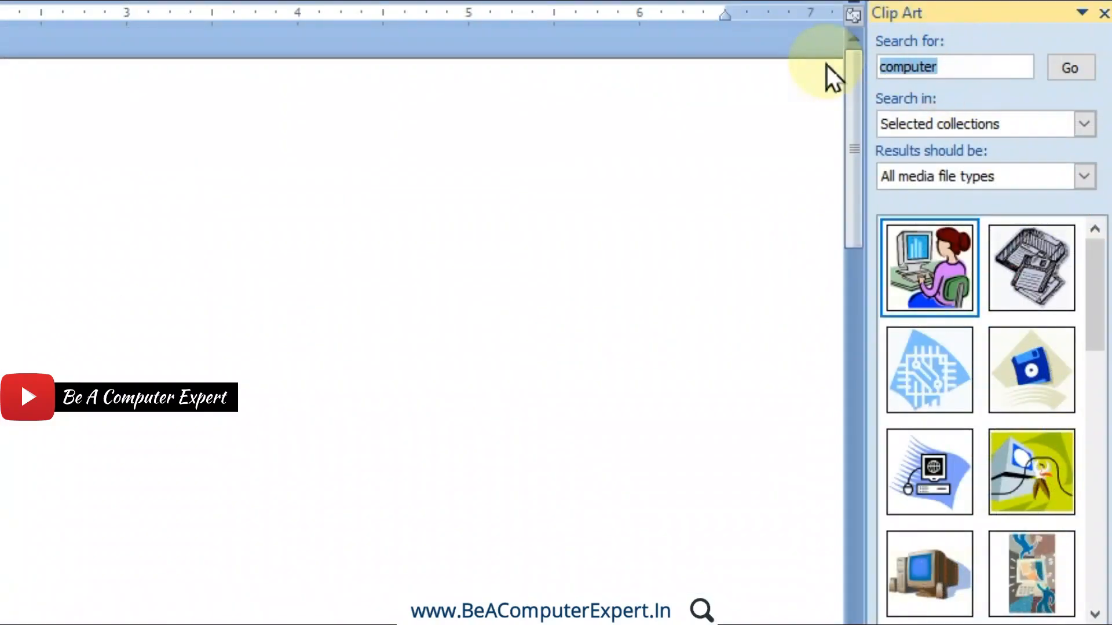
click(970, 60)
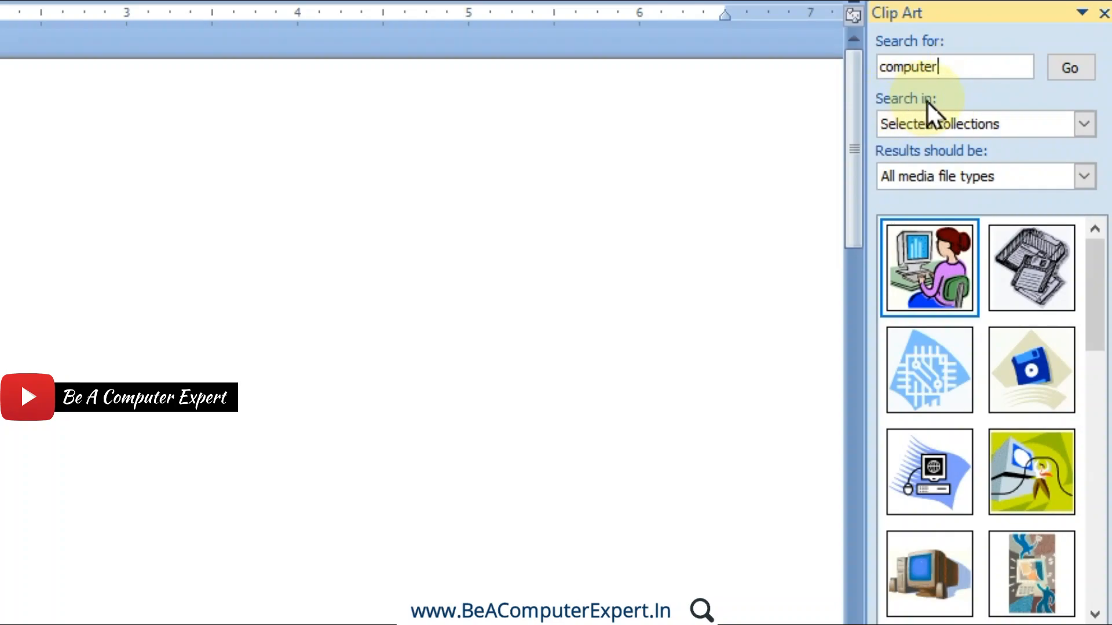
click(1083, 126)
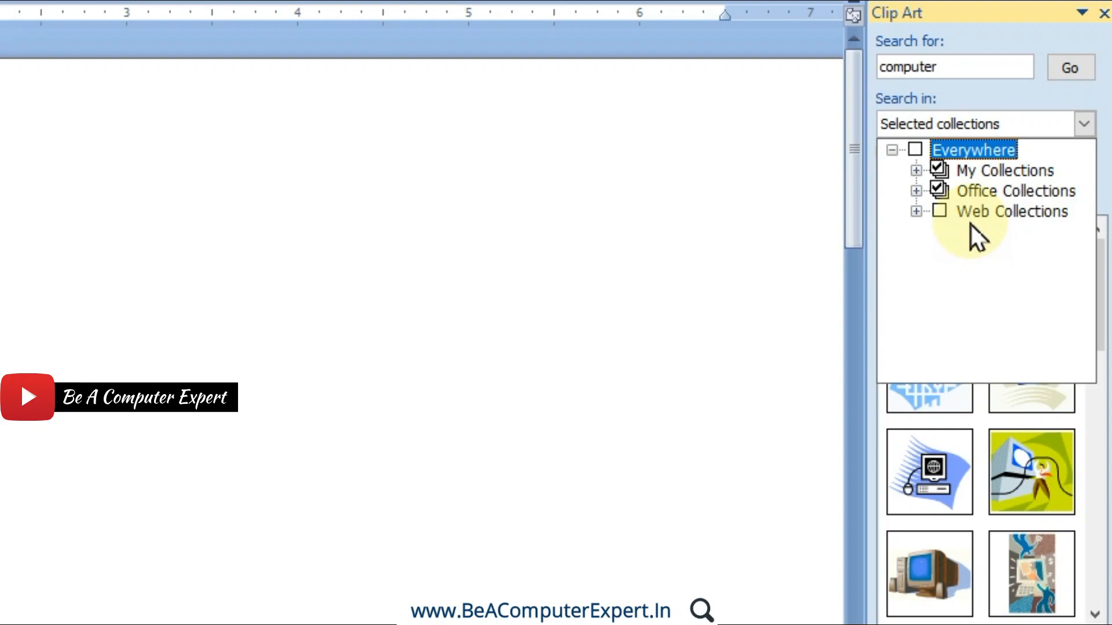
click(915, 149)
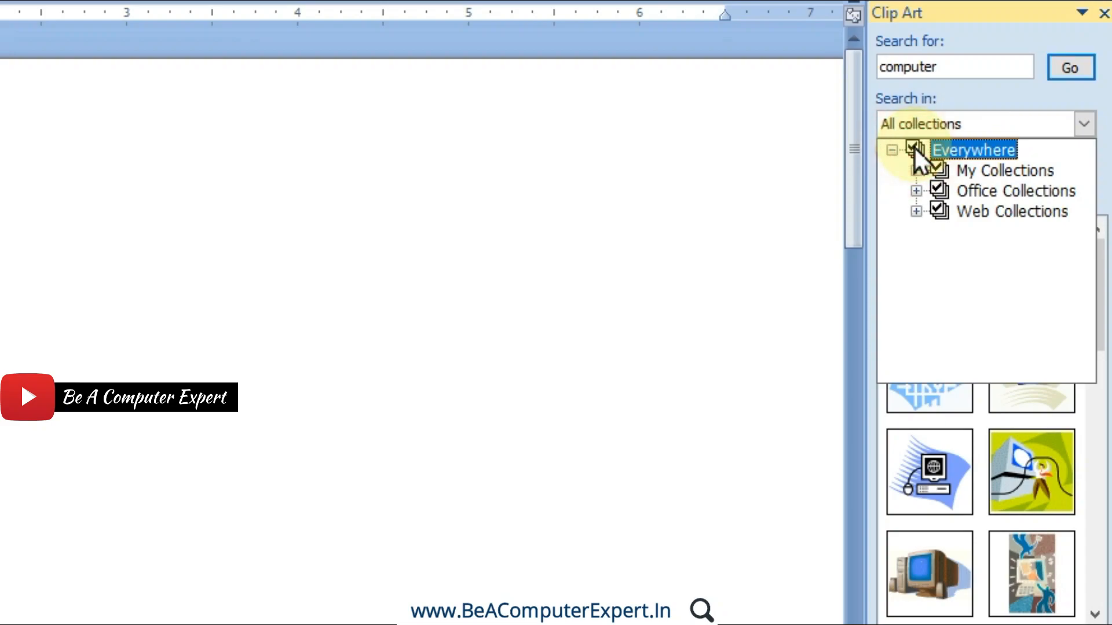
click(915, 149)
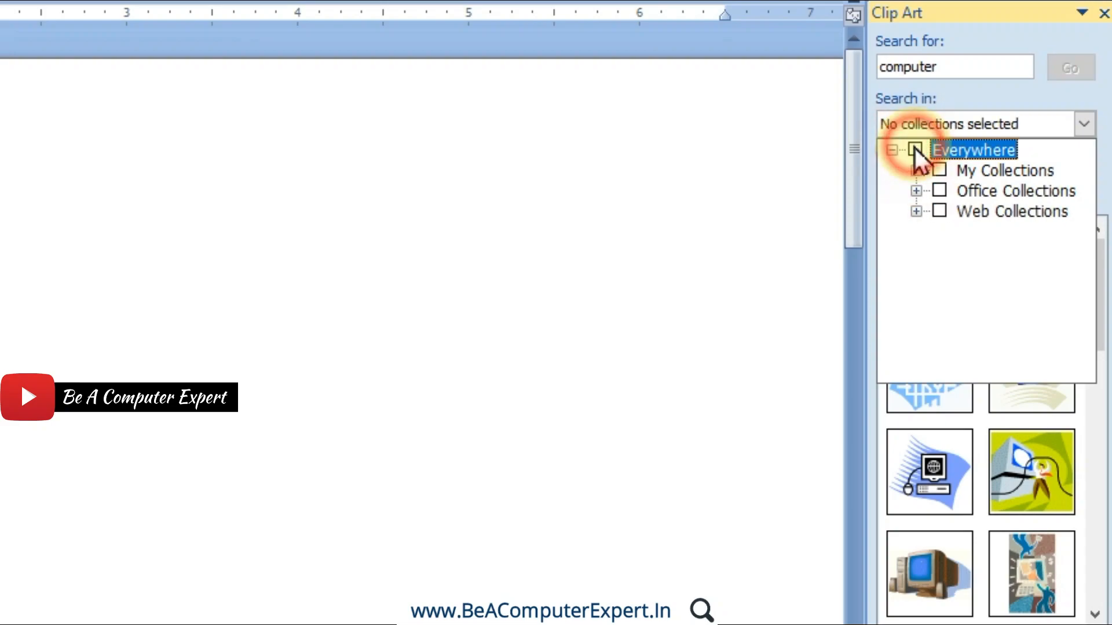
click(940, 190)
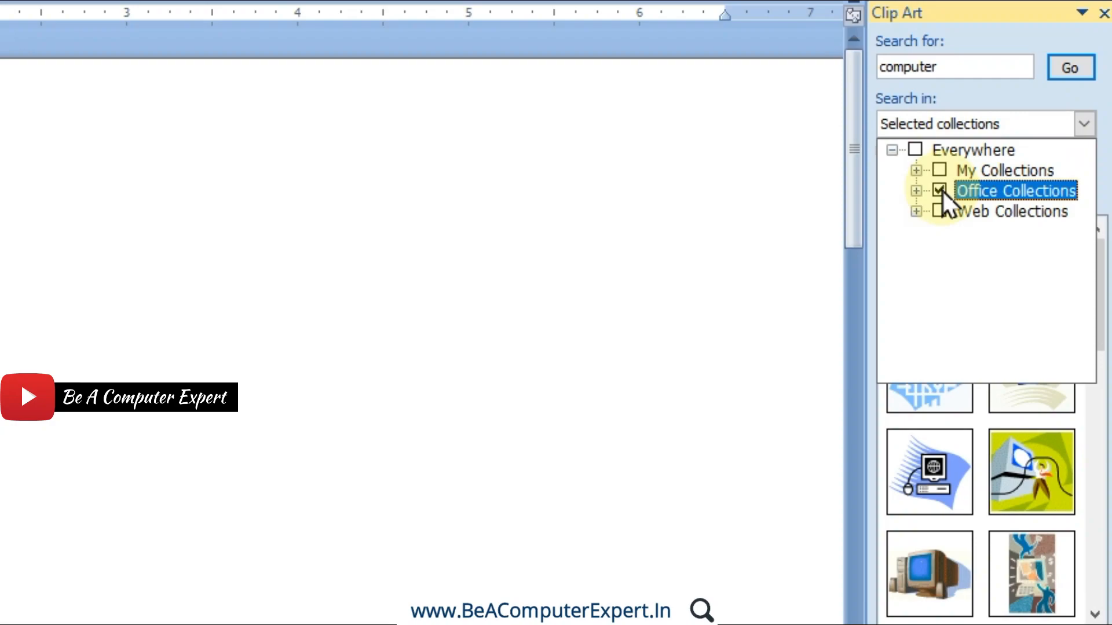
click(943, 210)
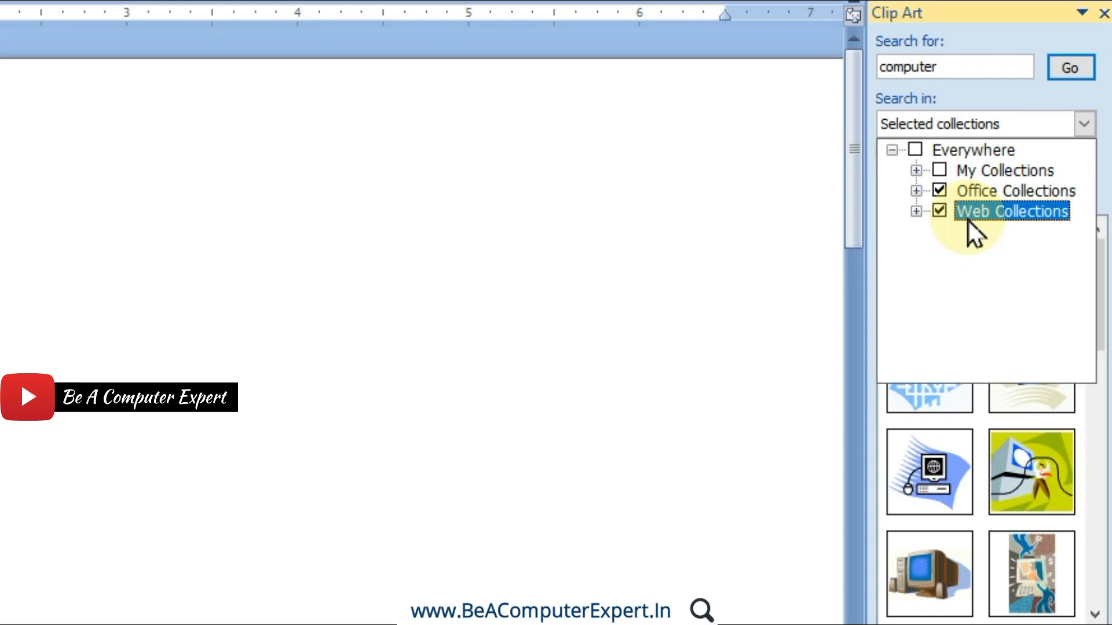
- Set the search scope to Everywhere, search for "computer" and look through the matching clips
click(916, 149)
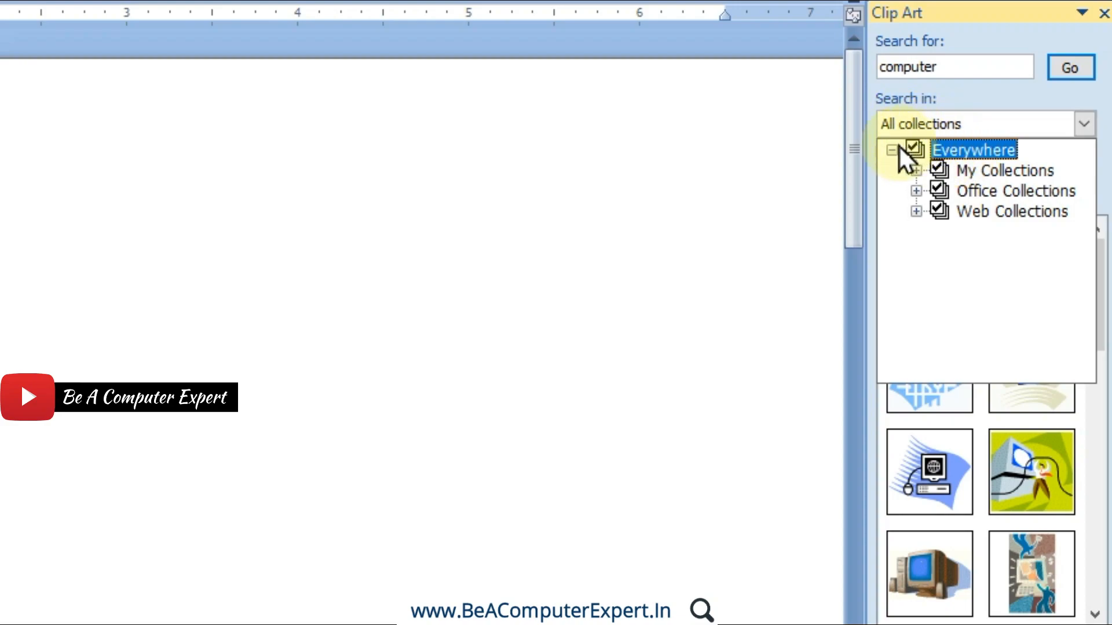
click(948, 94)
click(1071, 67)
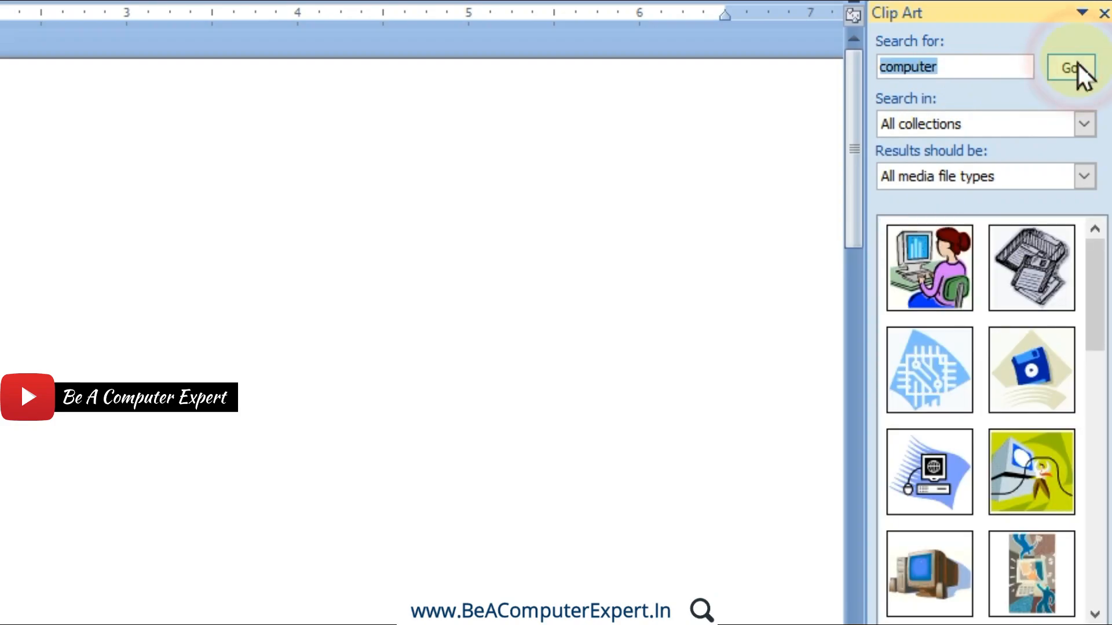
drag(1096, 298, 1107, 263)
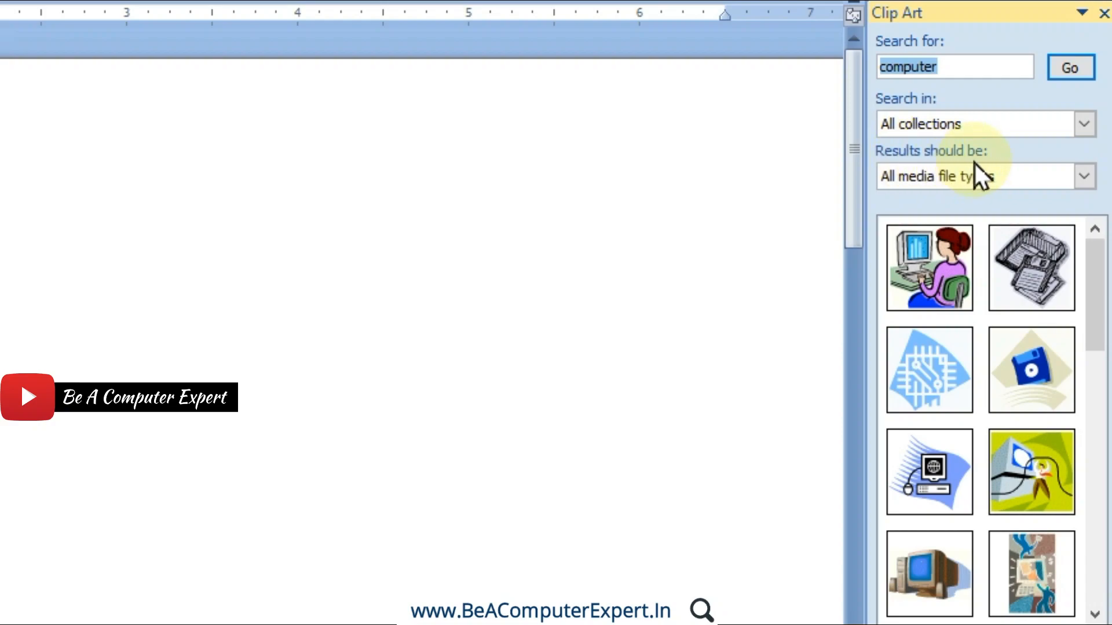
- Limit the results to Clip Art by excluding Photographs, Movies and Sounds, and rerun the "computer" search
click(1084, 177)
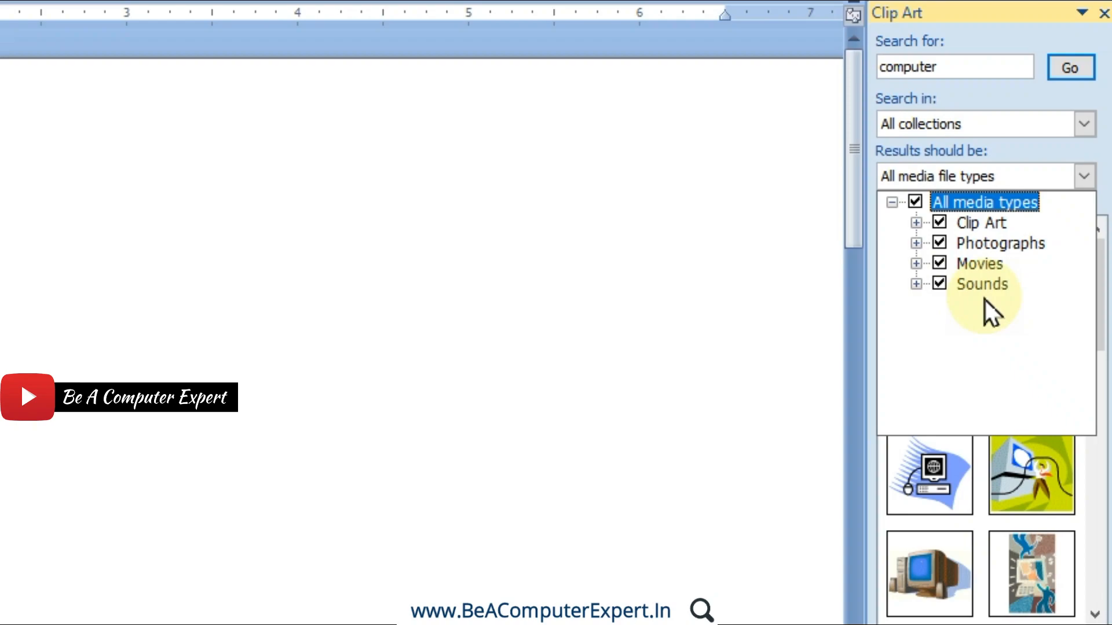
click(939, 243)
click(939, 264)
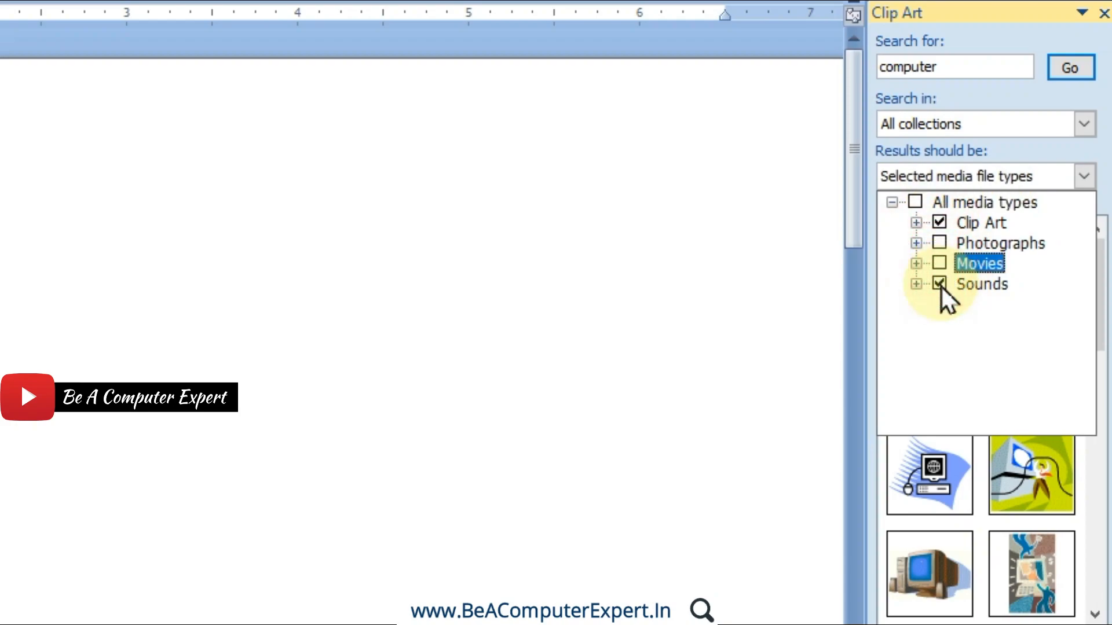
click(940, 284)
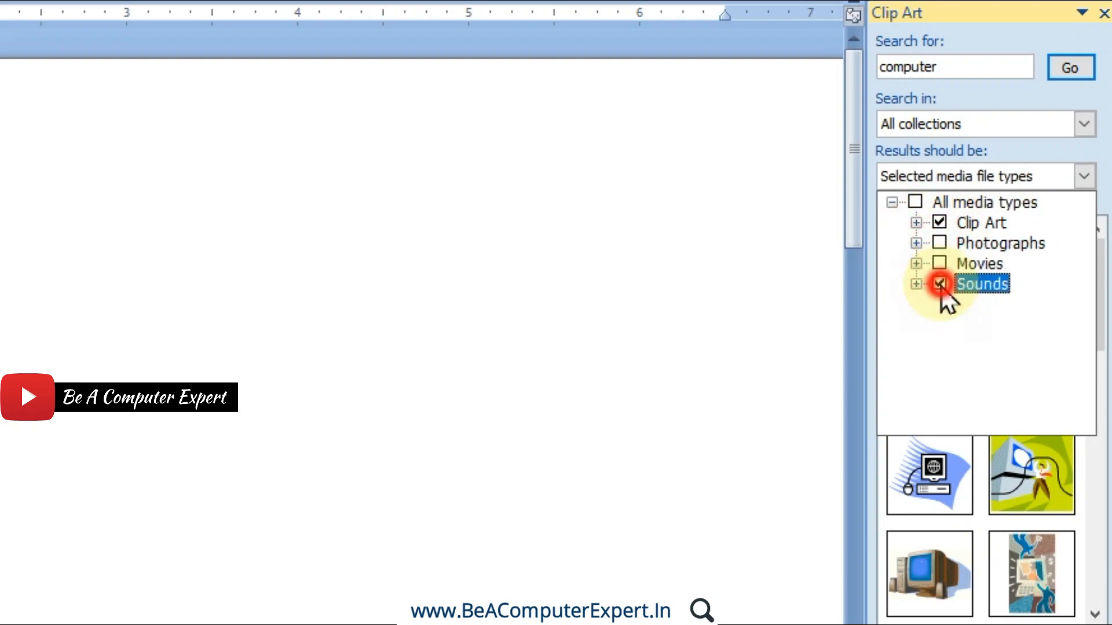
click(1069, 72)
drag(1103, 313, 1103, 231)
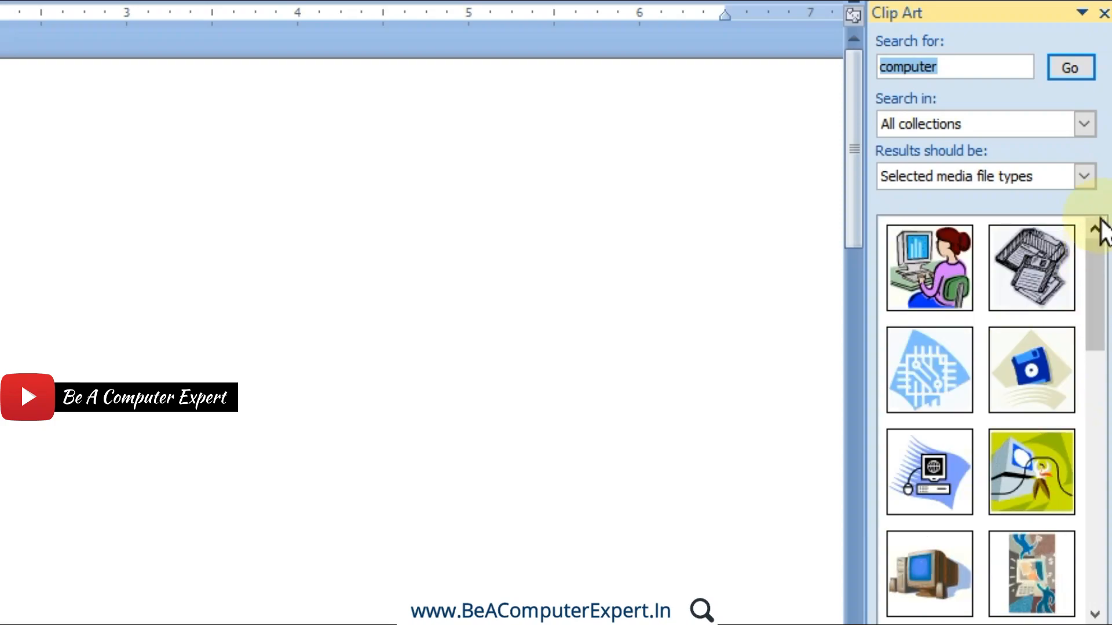
- Restrict the result types to Movies only and rerun the "computer" search
click(1084, 176)
click(940, 222)
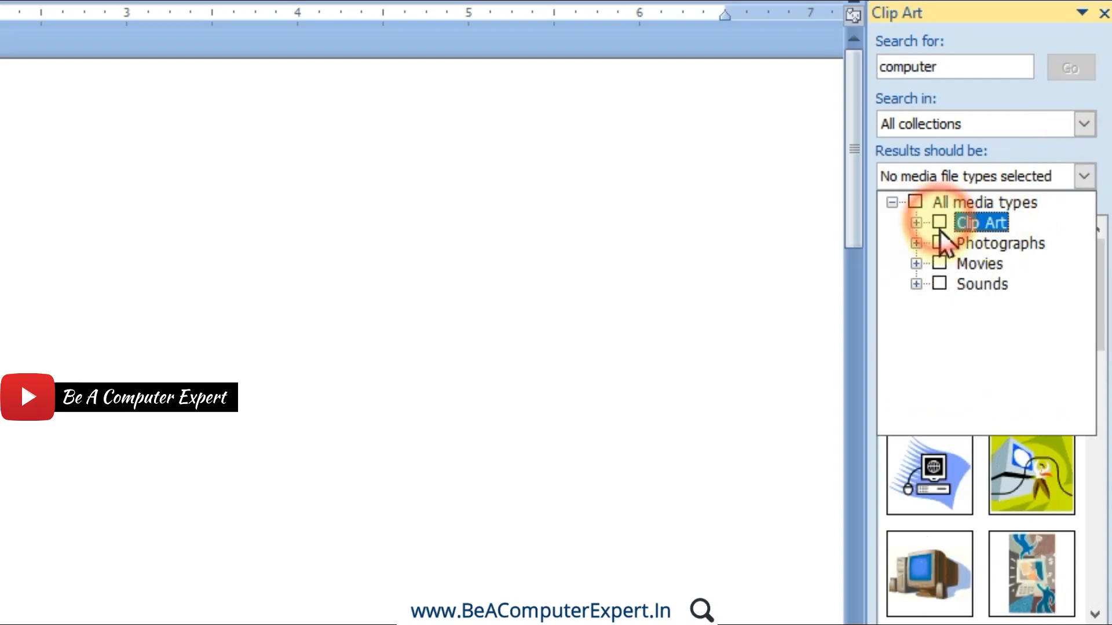
click(940, 262)
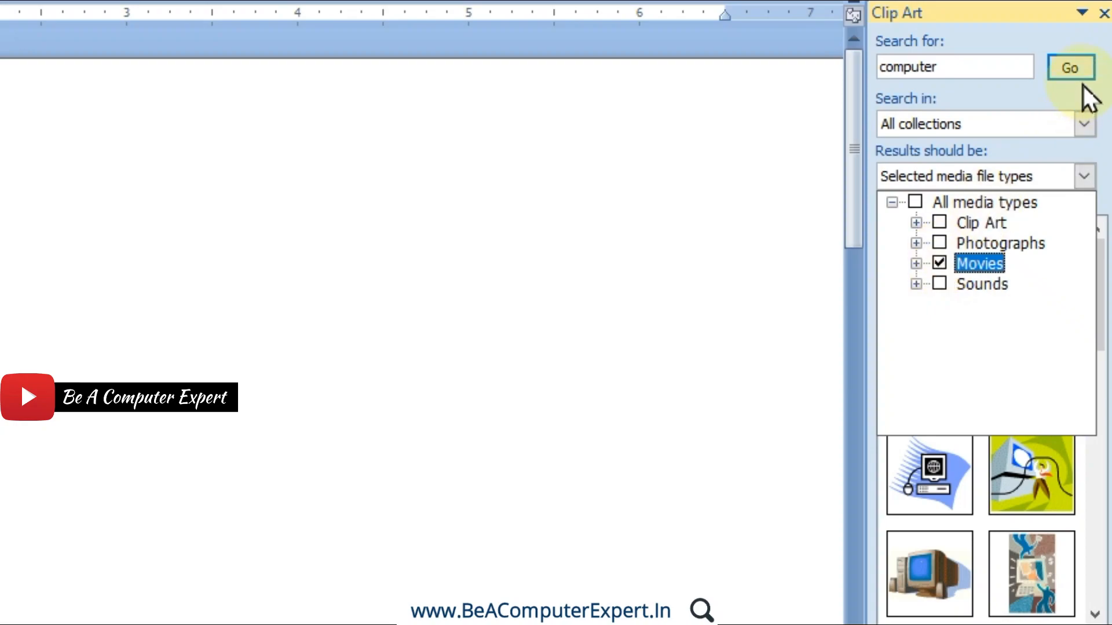
click(1081, 70)
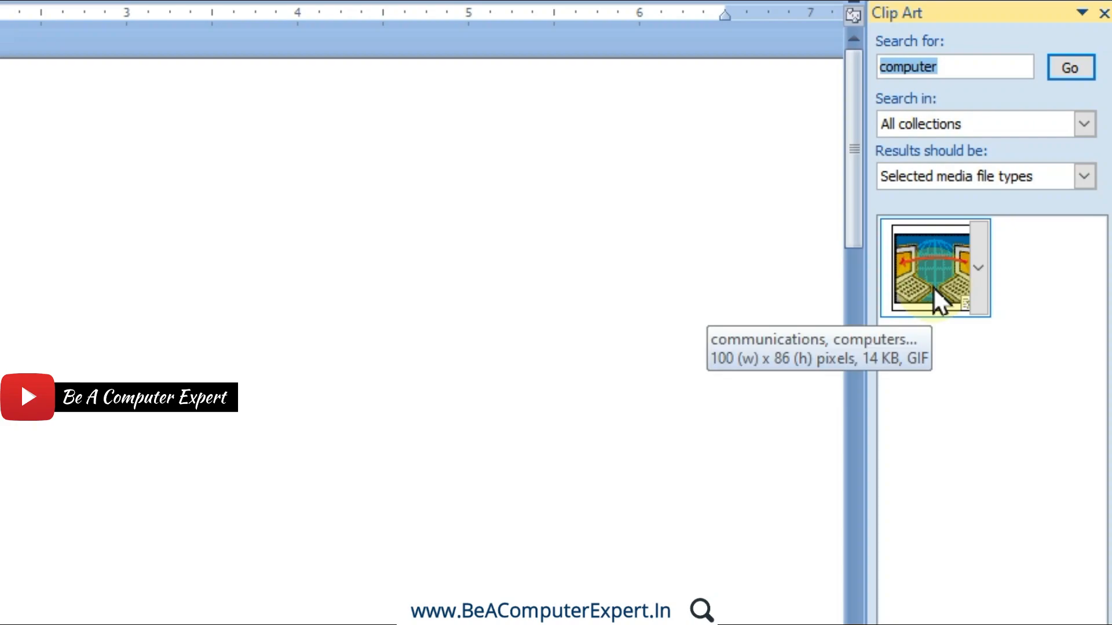
- Insert the animated clip of two computers and a globe, and delete it from the page
click(933, 287)
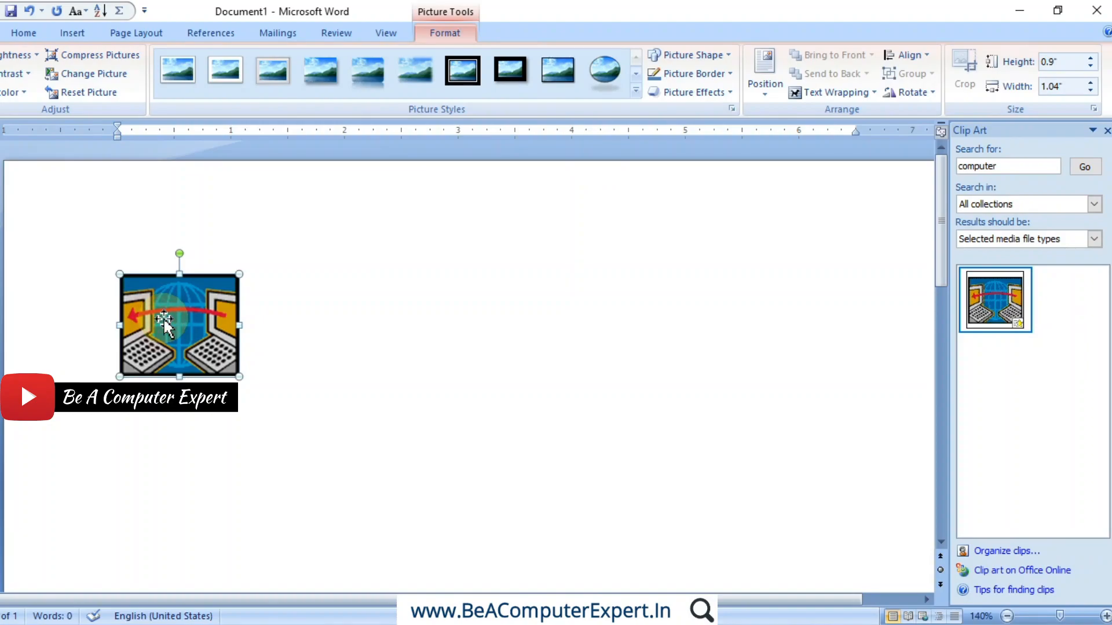
key(Delete)
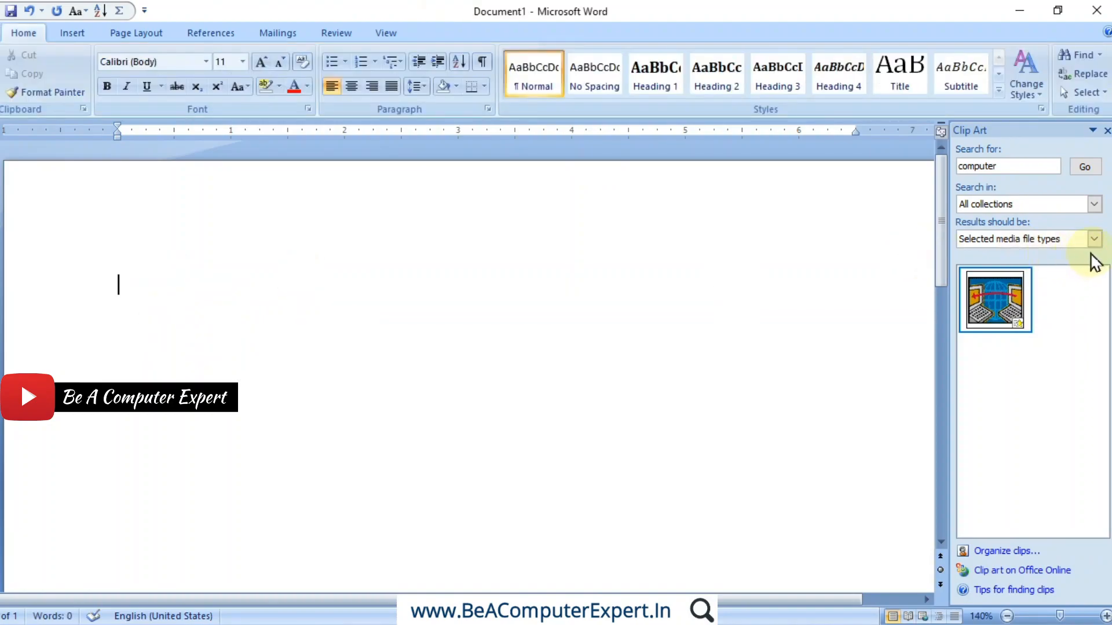
- Include all media types in the results again and search the clip art for "car"
click(1095, 239)
click(981, 255)
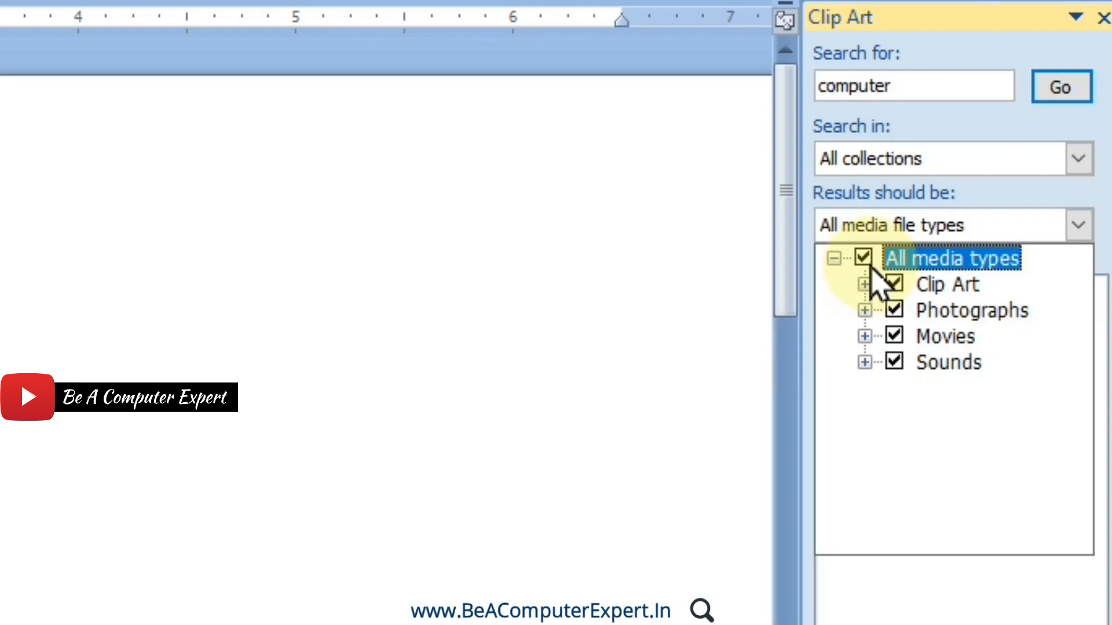
click(1060, 75)
key(BackSpace)
text(car)
click(1063, 92)
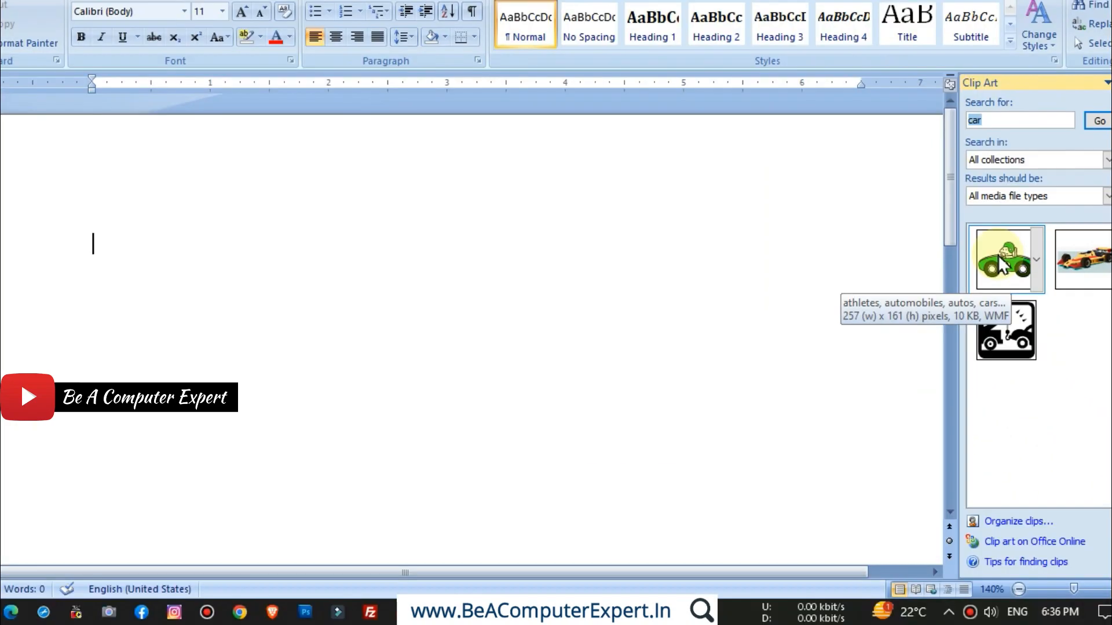
- Insert the green race car clip twice so that two cars stand side by side
click(1002, 264)
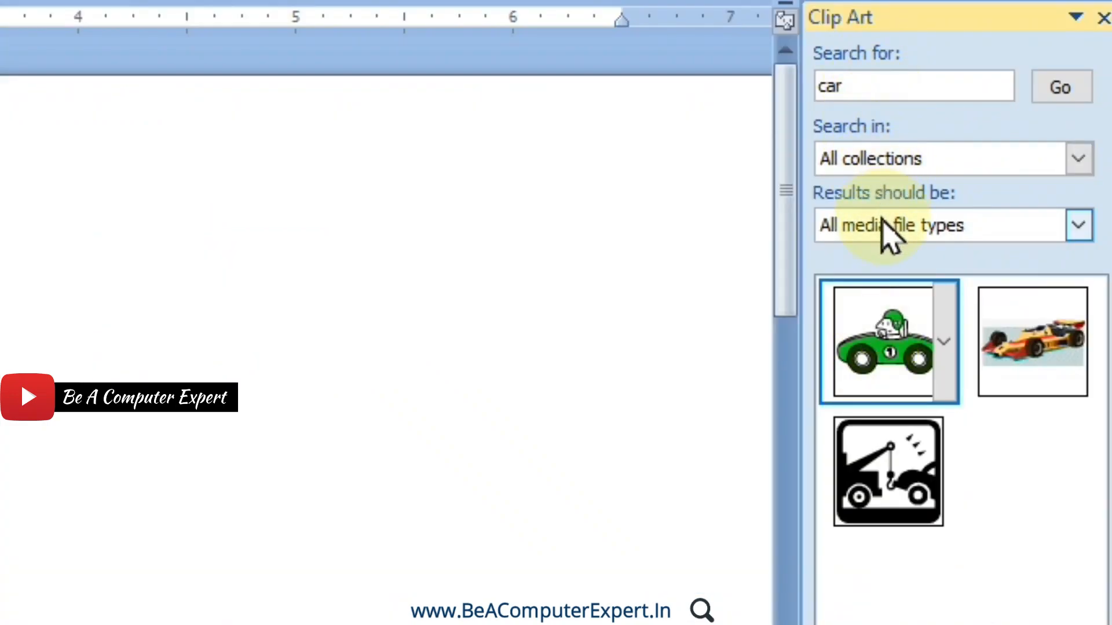
click(912, 355)
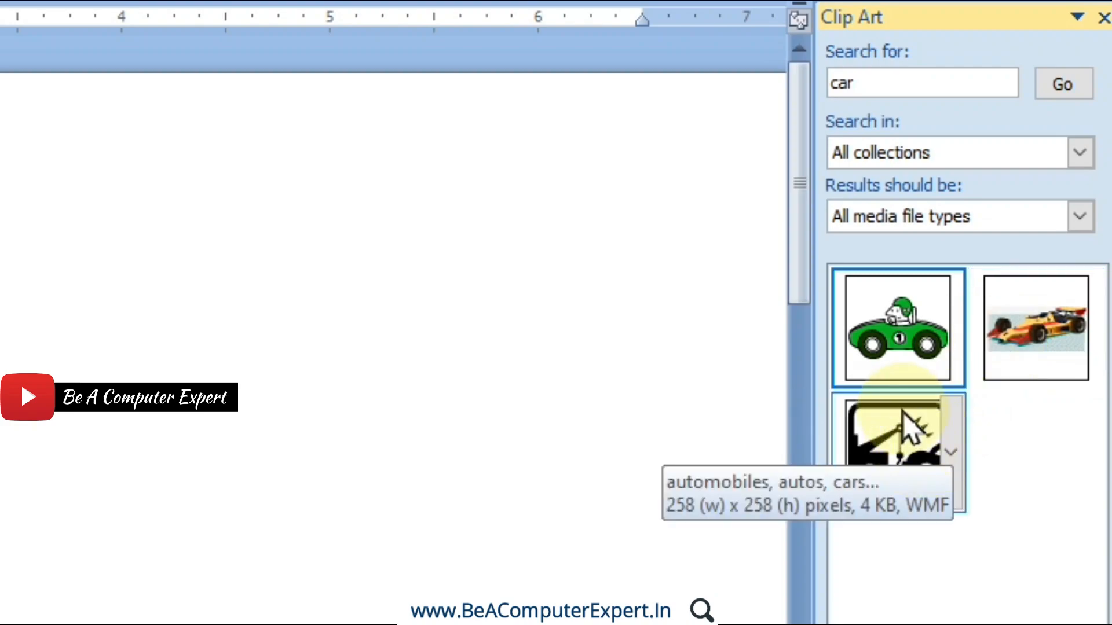
click(919, 346)
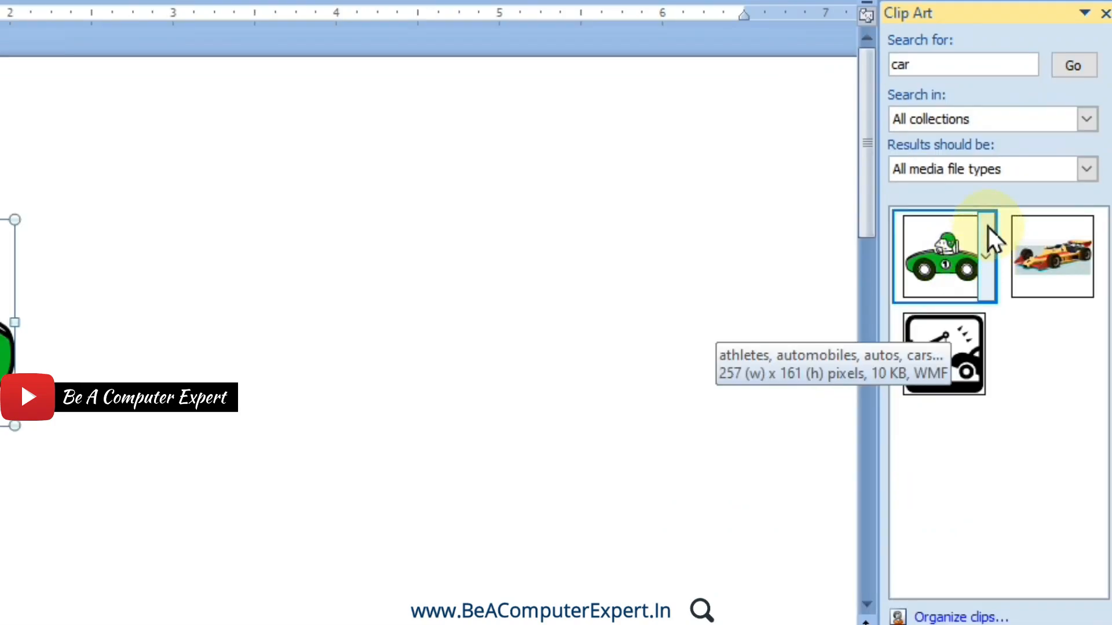
click(989, 264)
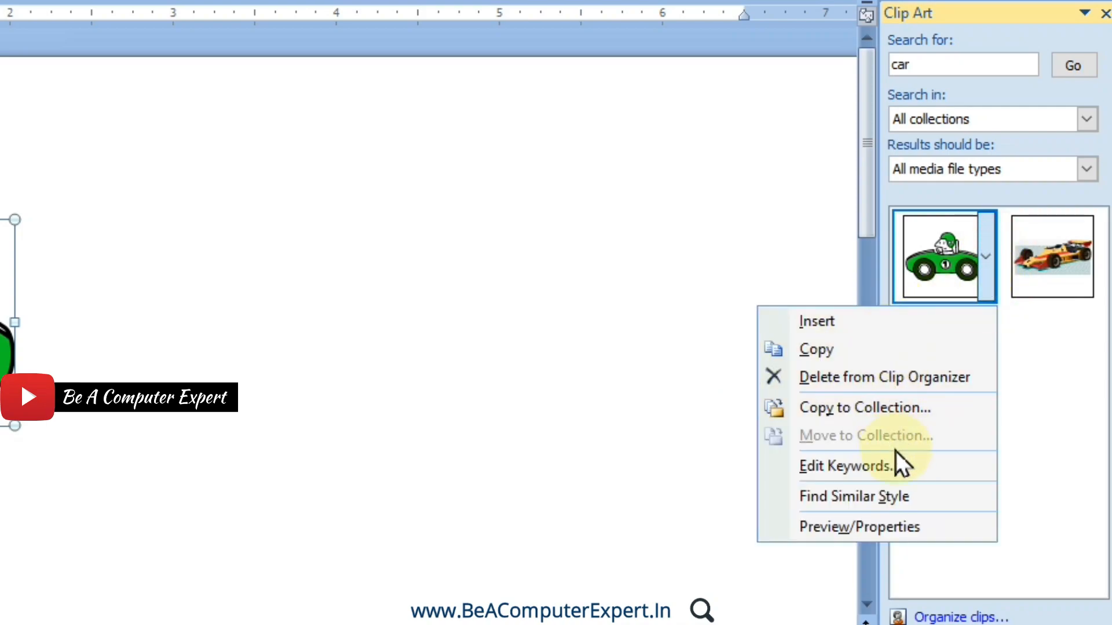
click(867, 319)
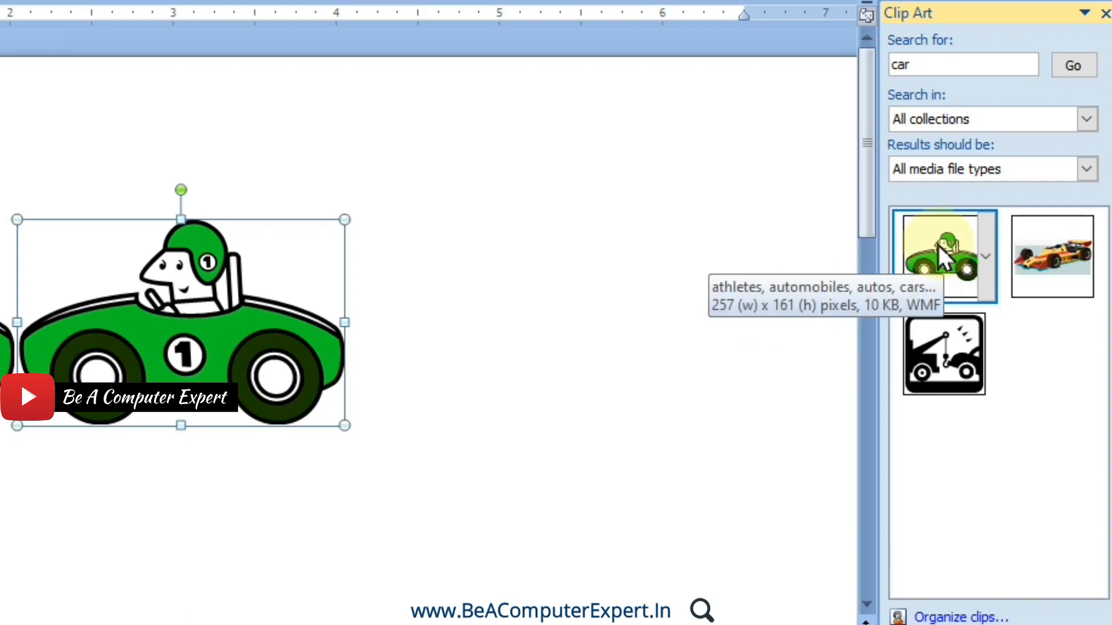
- Copy the green car clip and paste it once beside the existing cars and three times on a new line
click(987, 255)
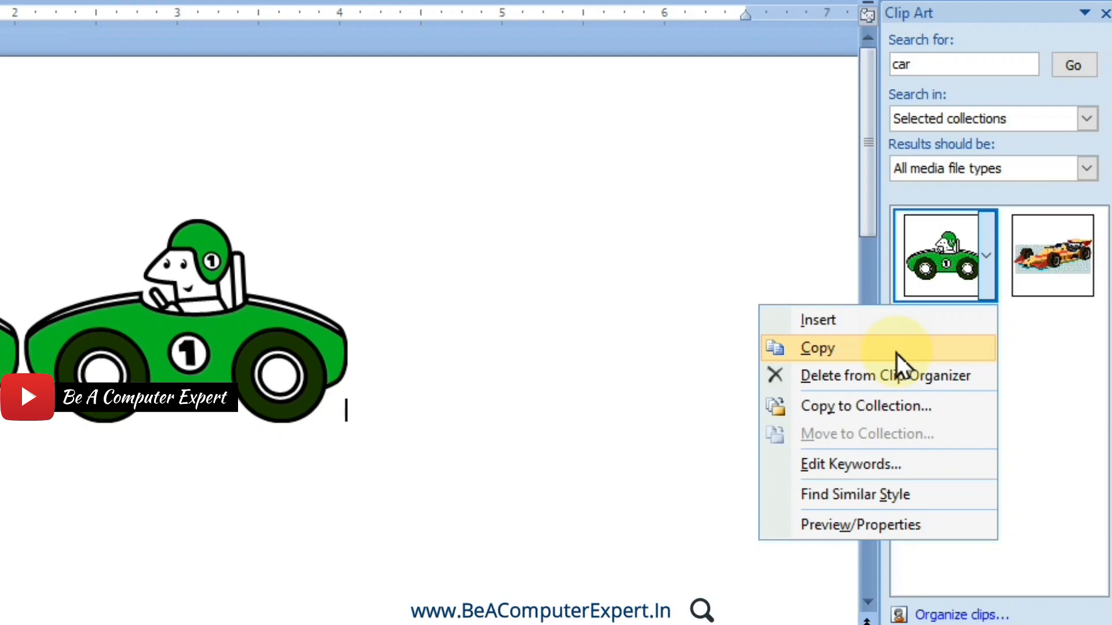
click(897, 349)
click(491, 345)
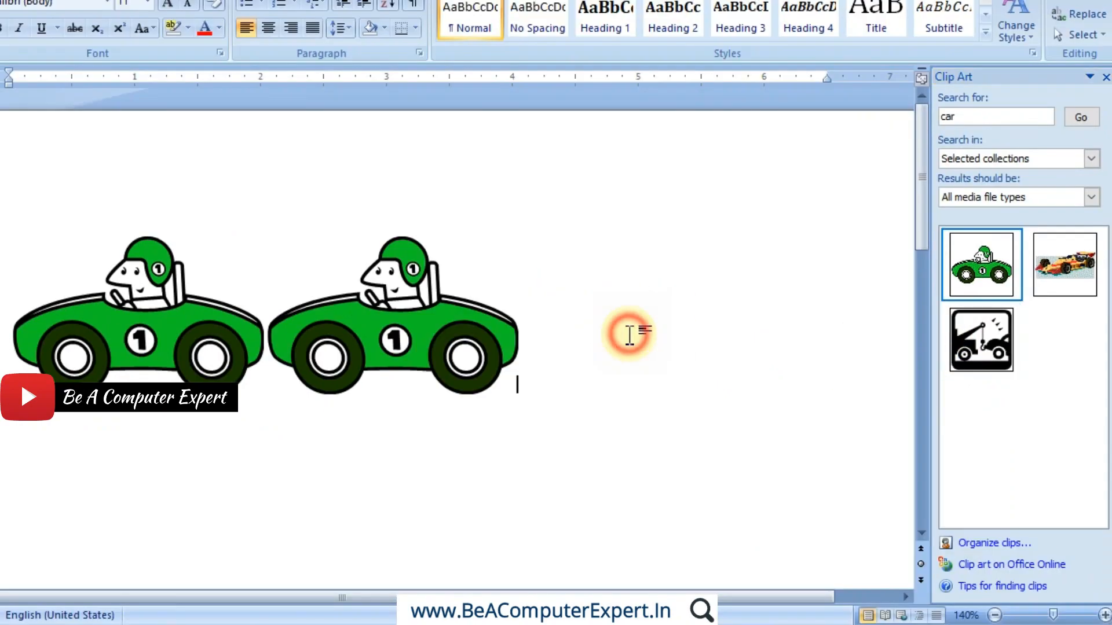
key(ctrl+v)
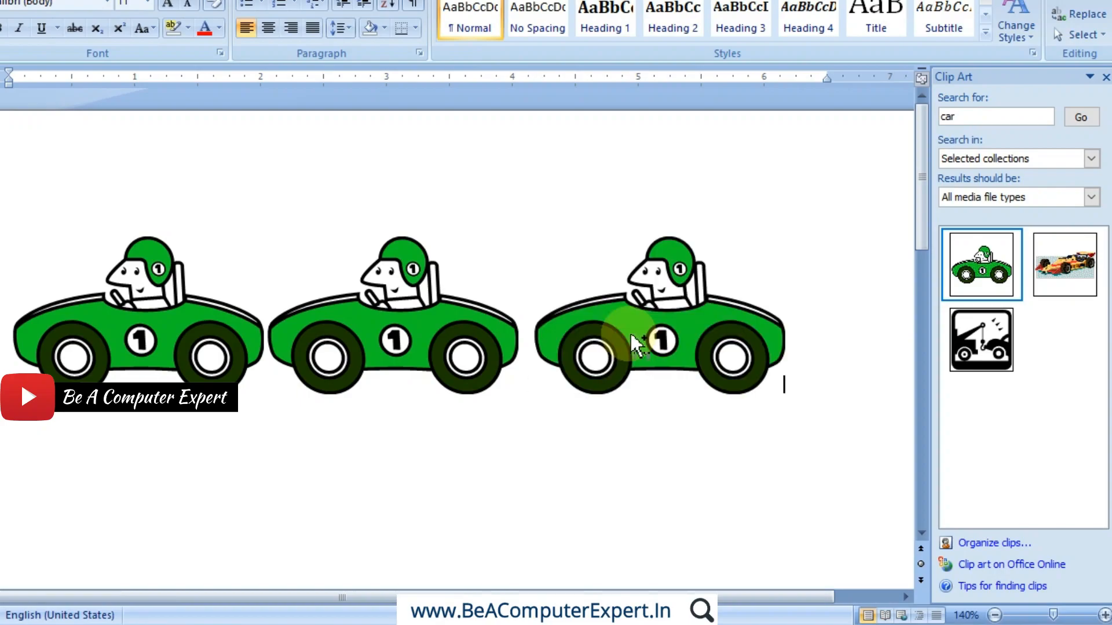
key(Return)
key(ctrl+v)
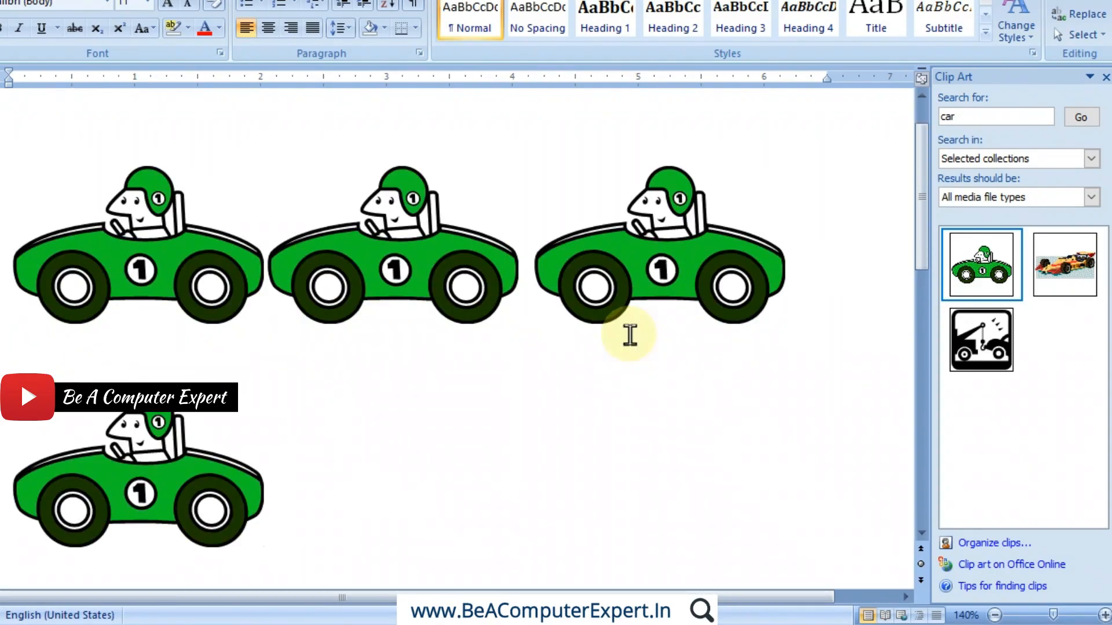
key(ctrl+v)
key(ctrl+v)
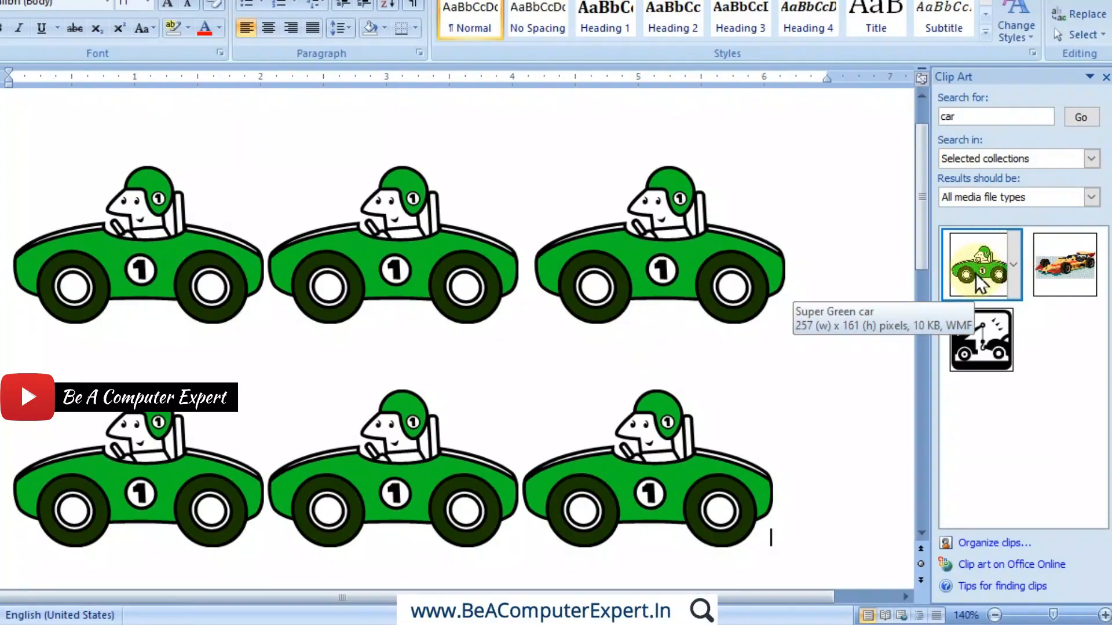
- Start deleting the green car clip from the Clip Organizer and cancel the deletion
click(1012, 266)
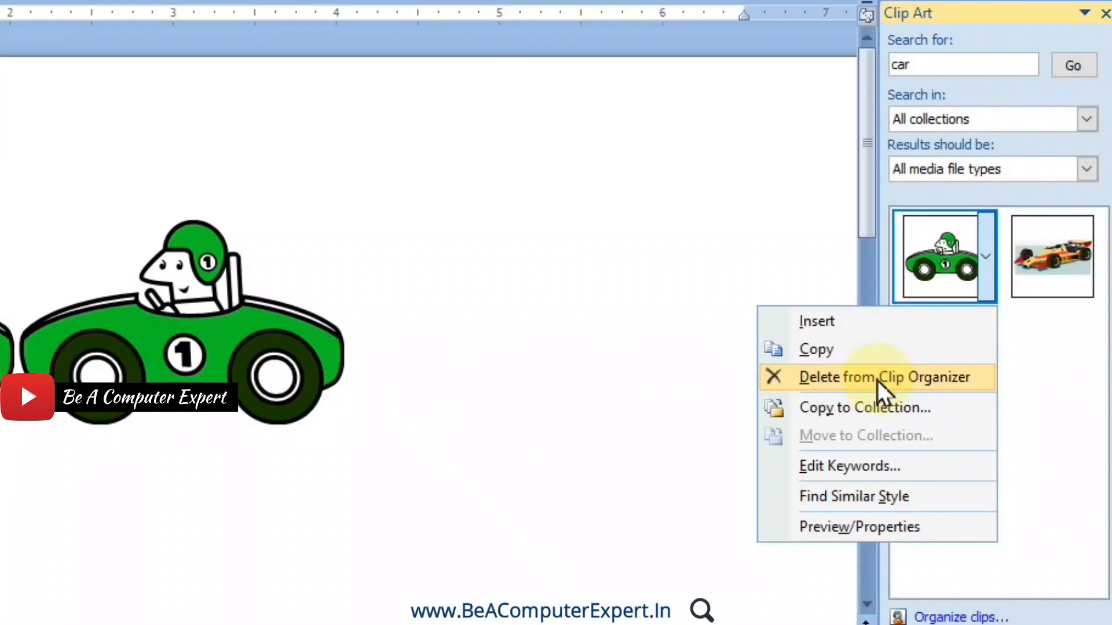
click(877, 379)
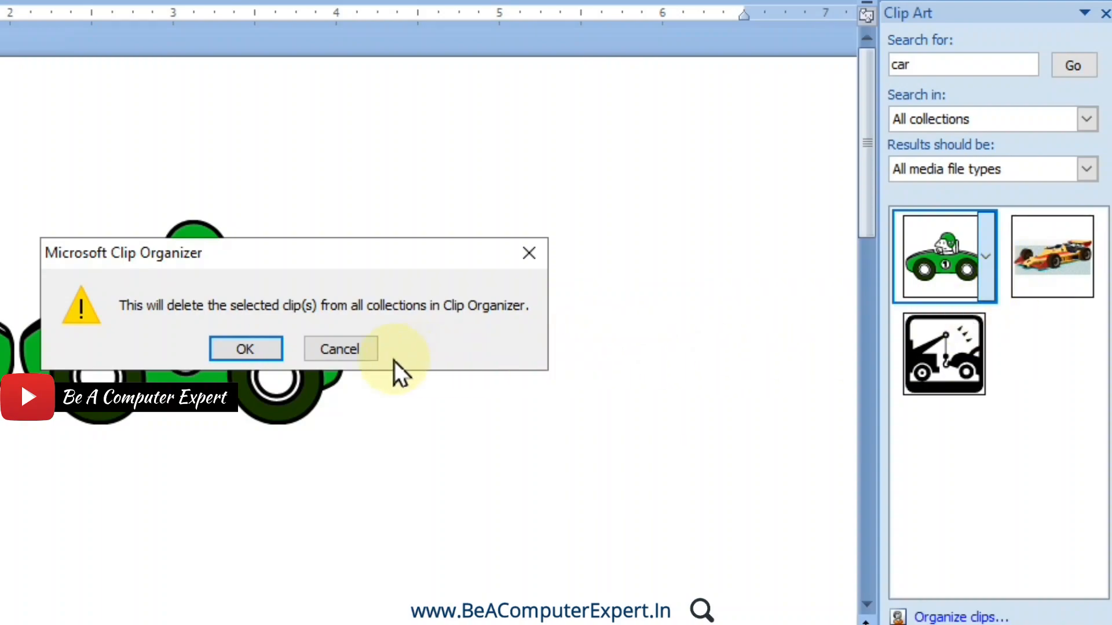
click(353, 349)
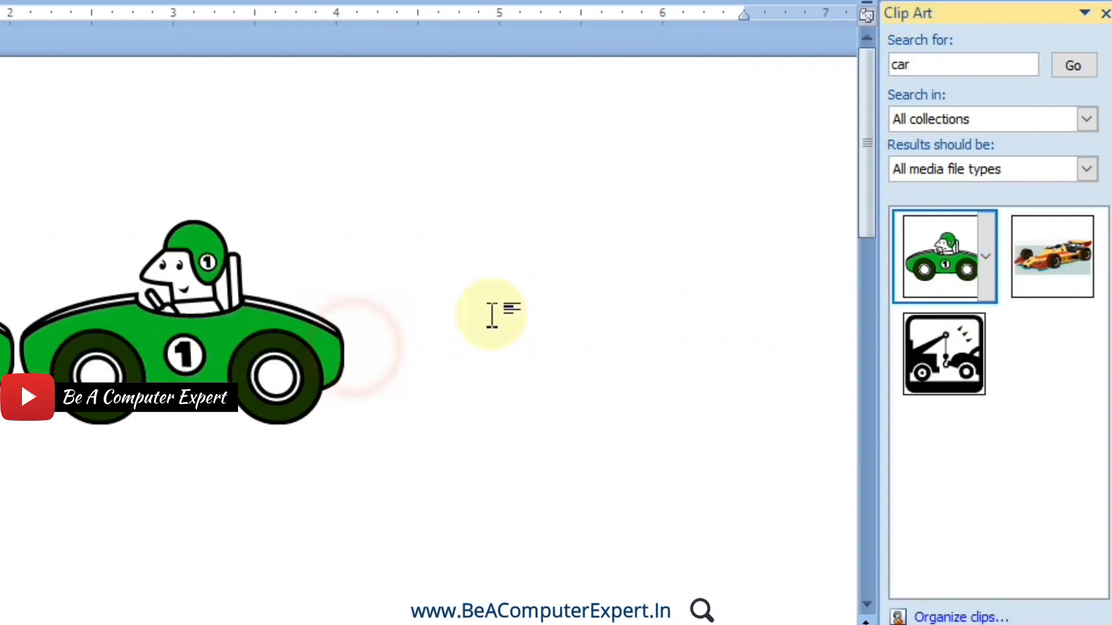
- Copy the green car clip to a new collection named Cars under My Collections
click(995, 262)
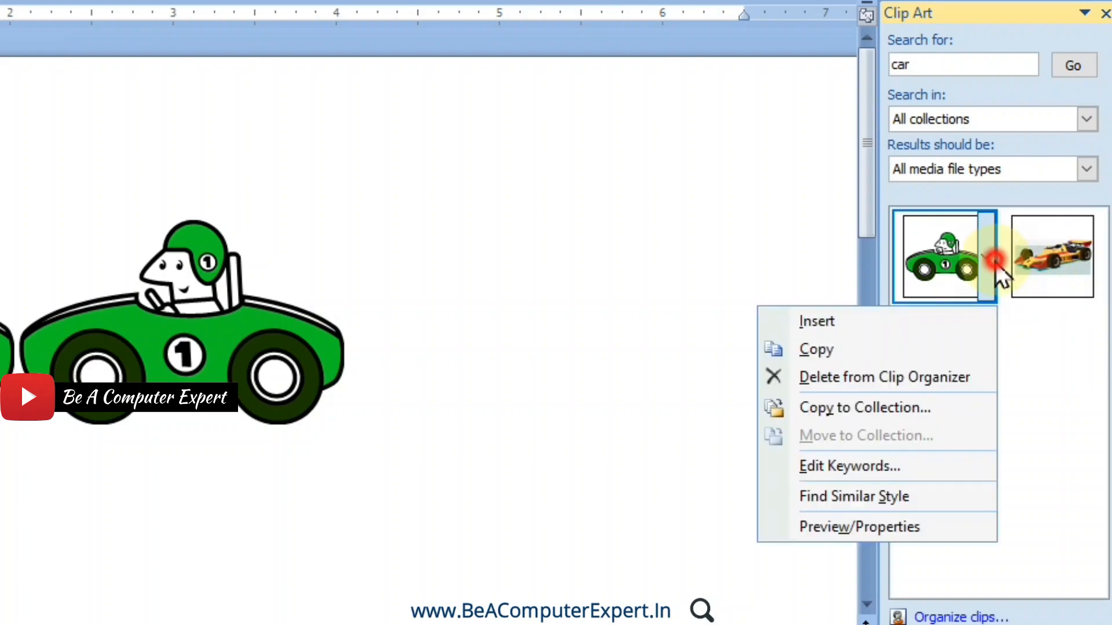
click(881, 420)
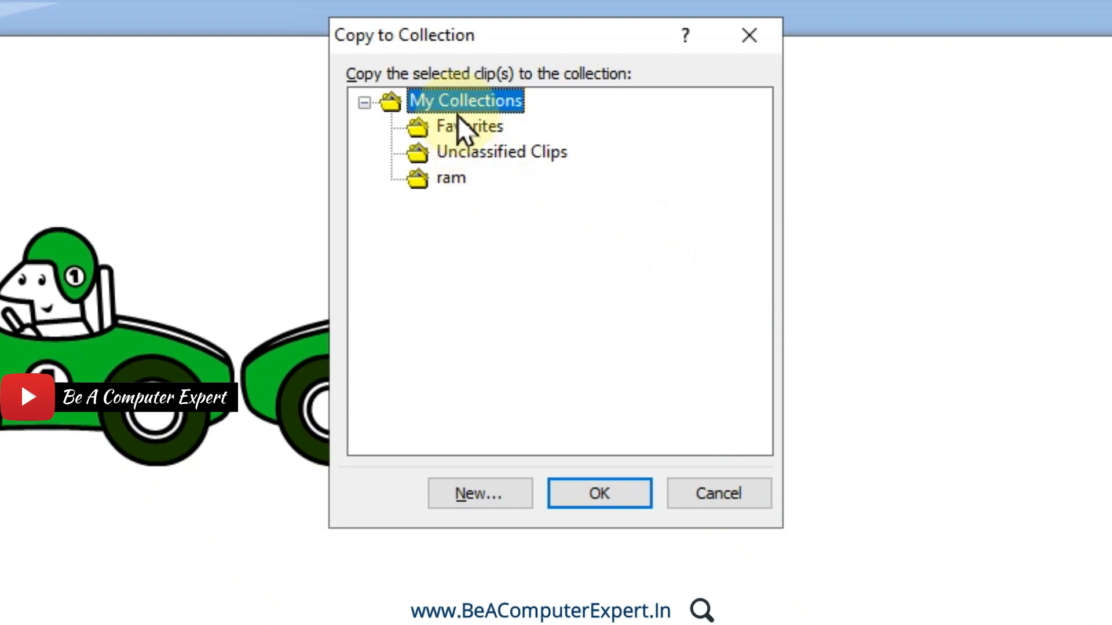
click(479, 497)
text(Cars)
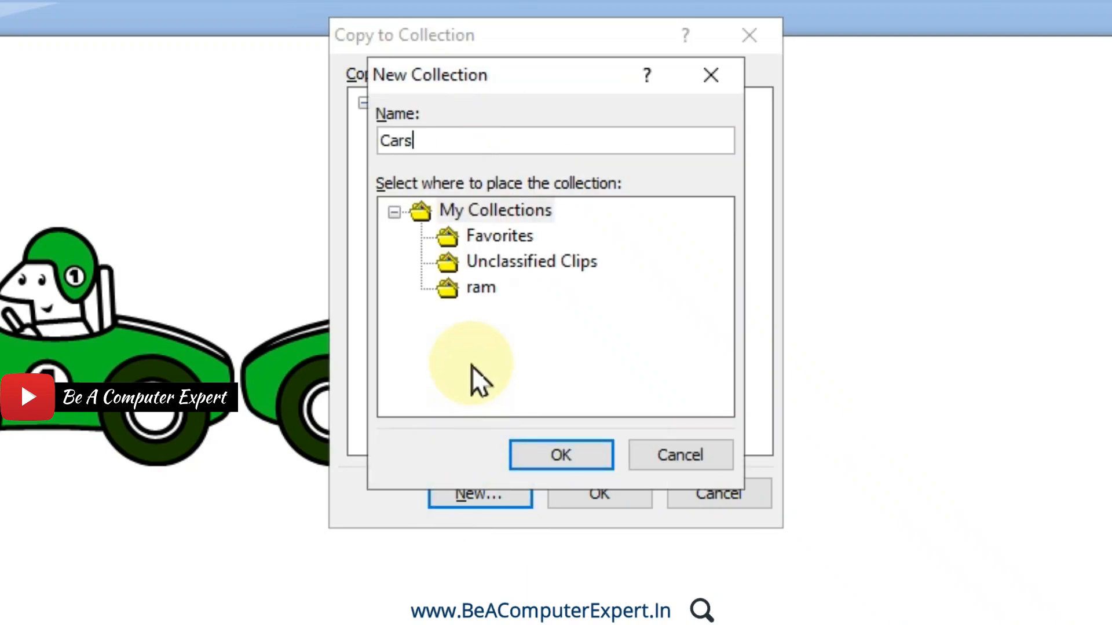
click(558, 457)
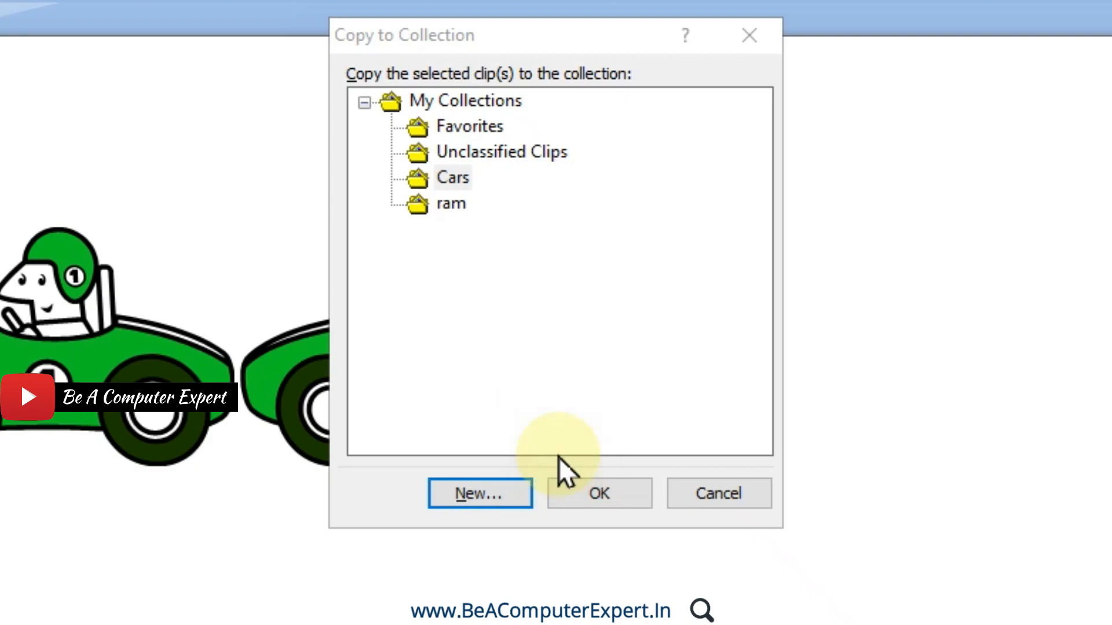
click(442, 173)
click(608, 491)
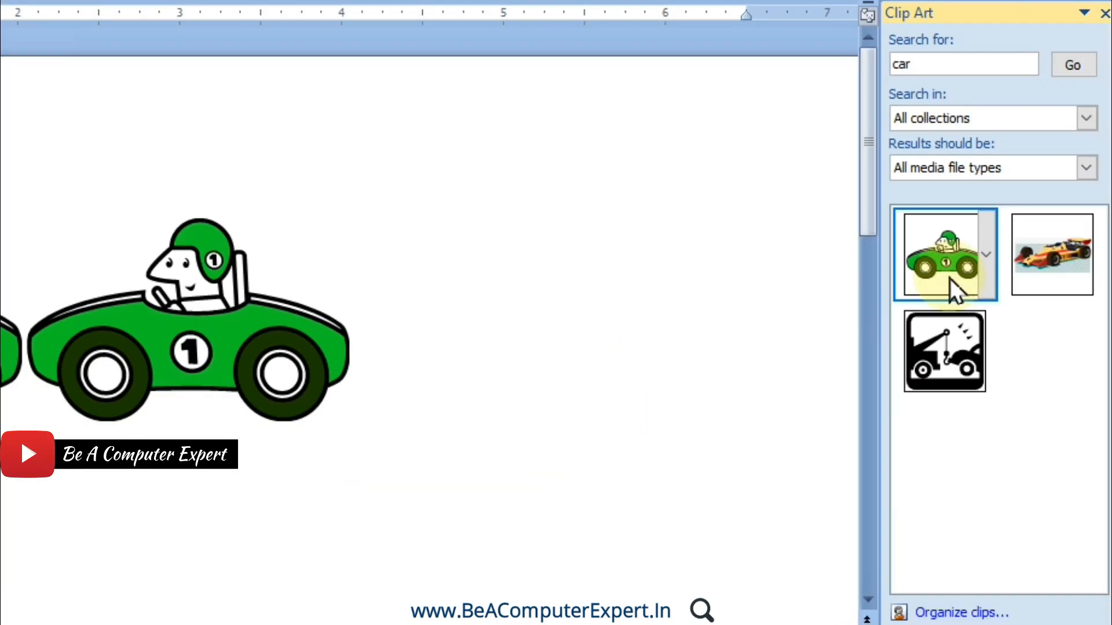
- Restrict the search scope to only the Cars collection and search the clip art for "car"
click(1088, 167)
click(1088, 166)
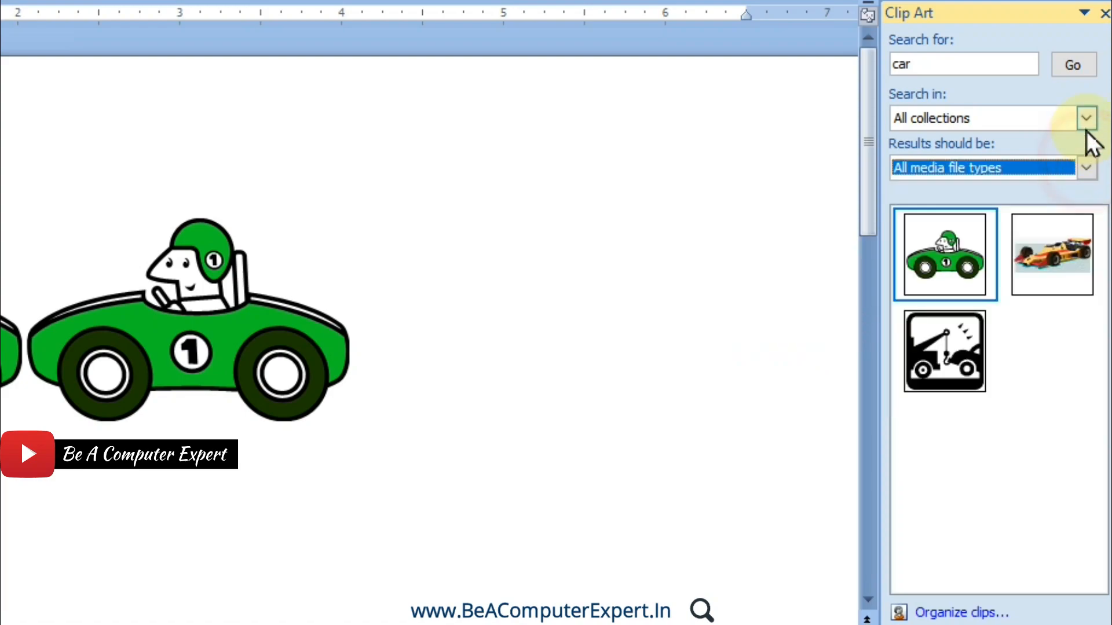
click(1086, 119)
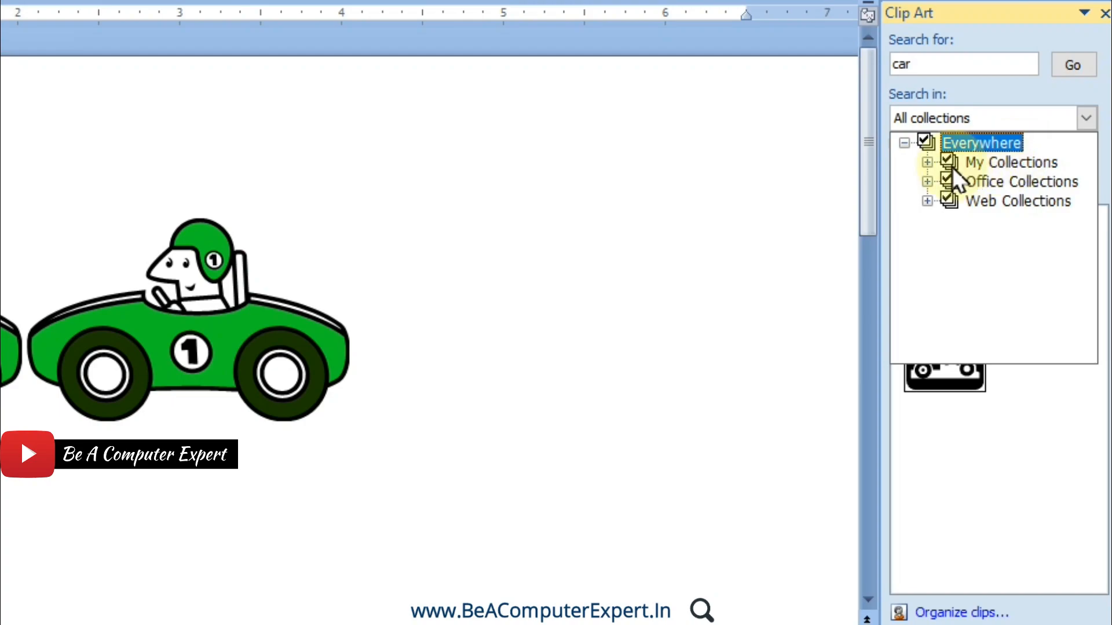
click(928, 164)
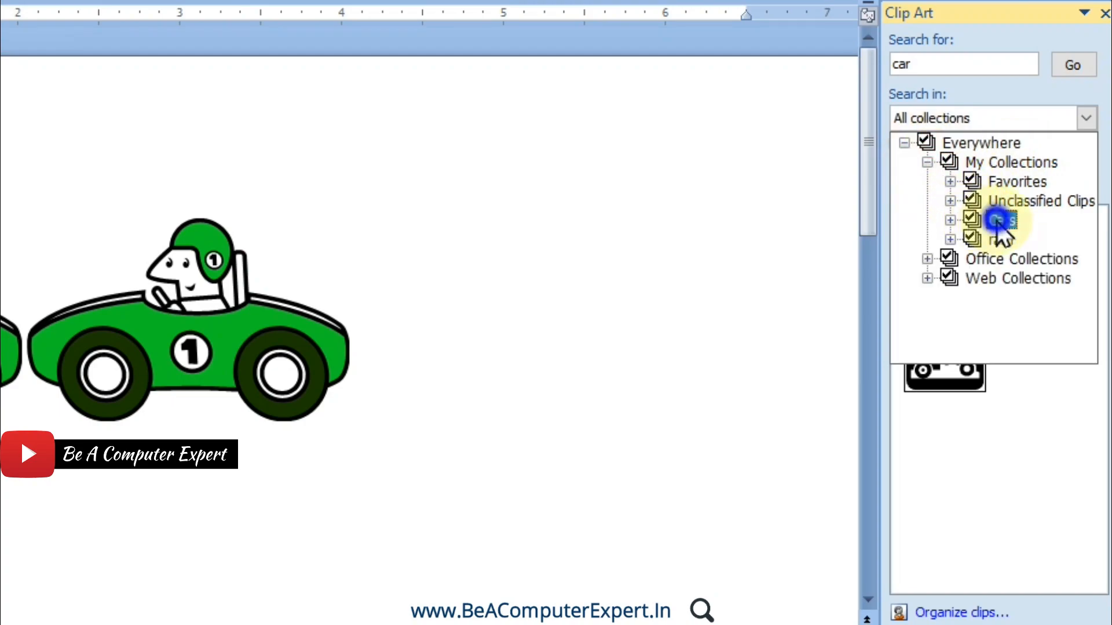
click(925, 141)
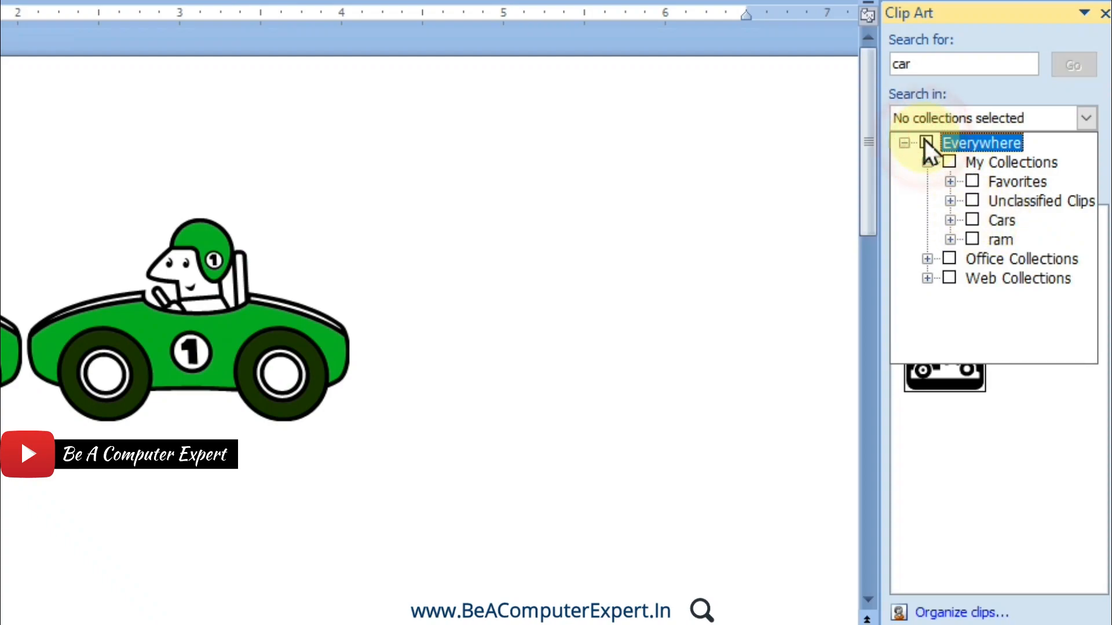
click(973, 219)
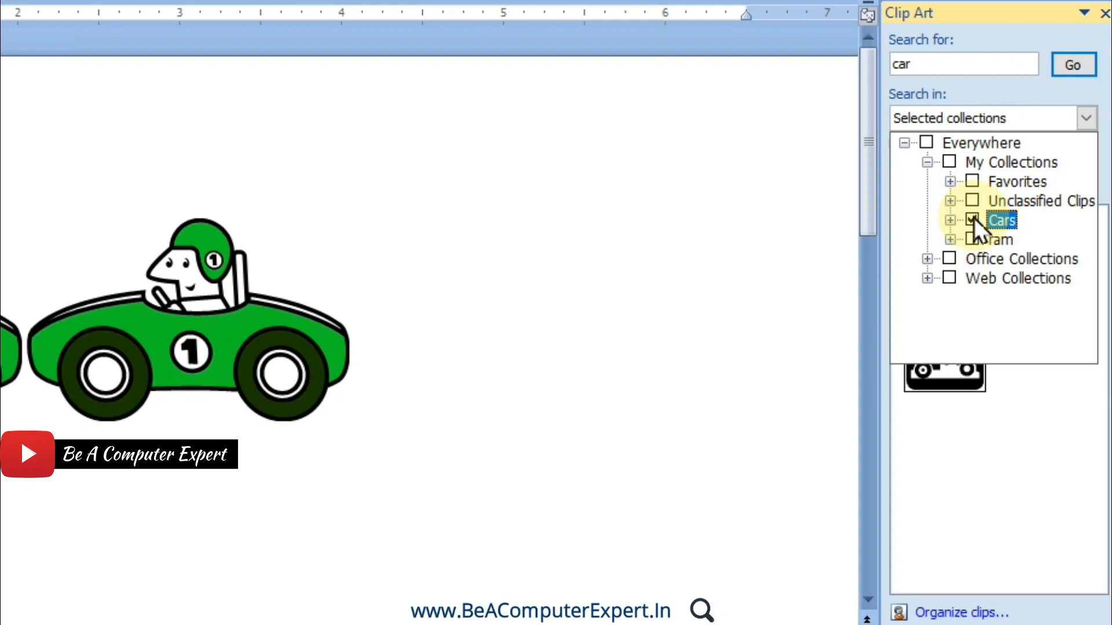
click(1038, 387)
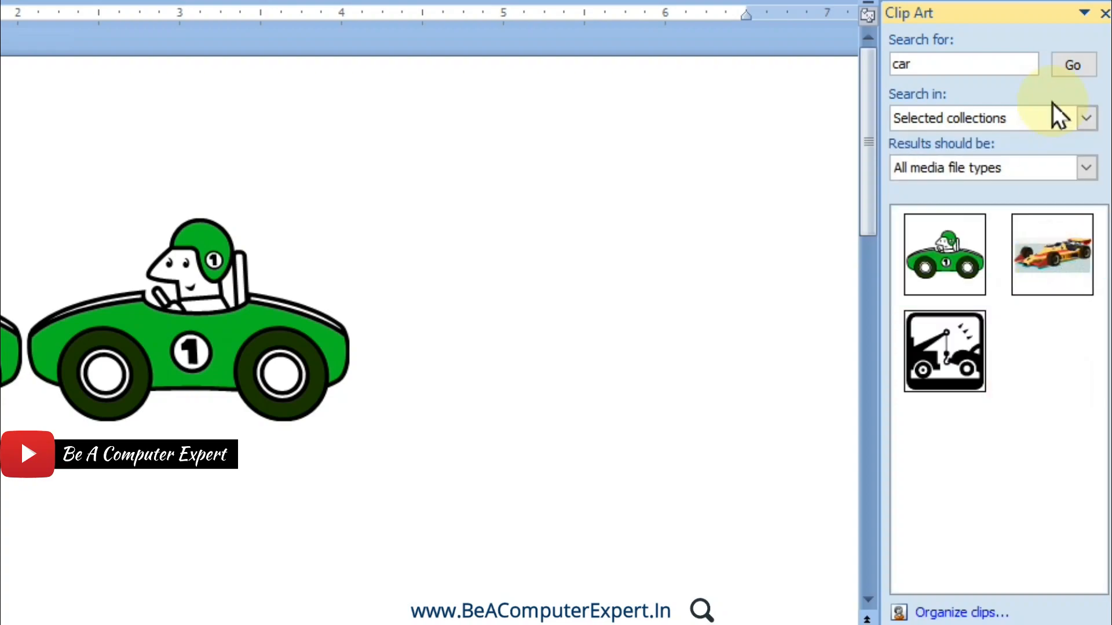
click(1066, 71)
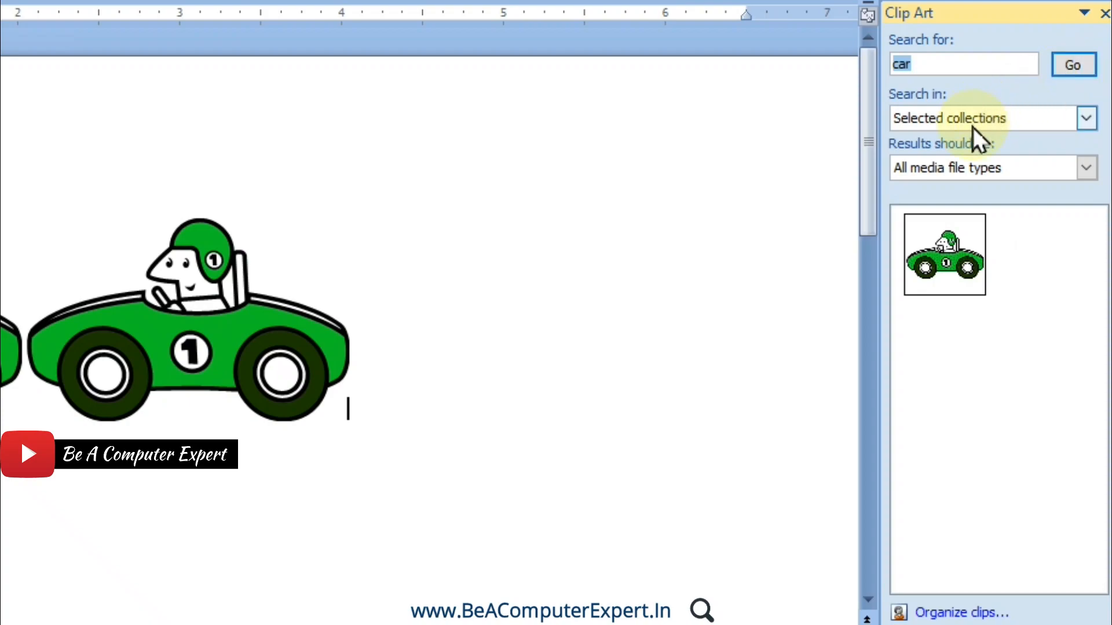
- Set the search scope back to Everywhere and repeat the search for "car"
click(1082, 124)
click(1083, 123)
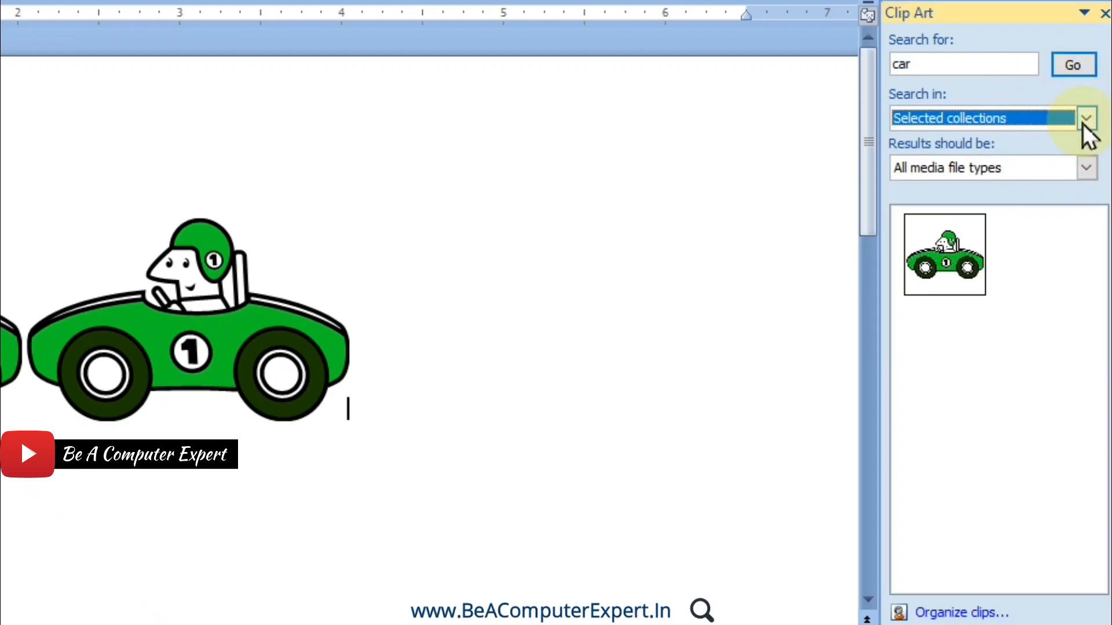
click(1082, 123)
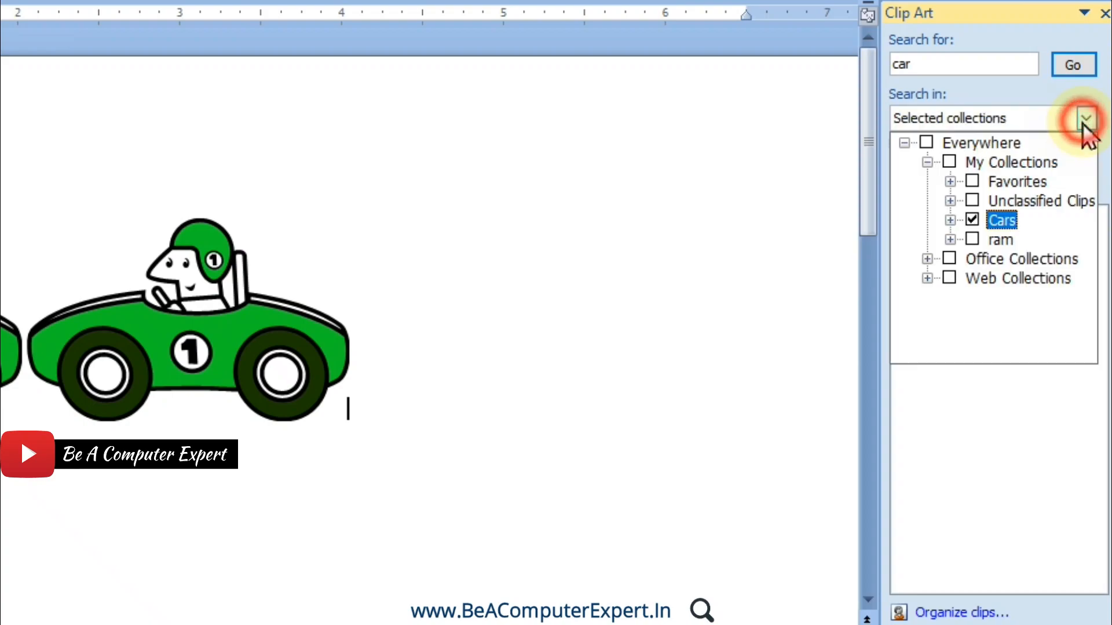
click(926, 143)
click(904, 143)
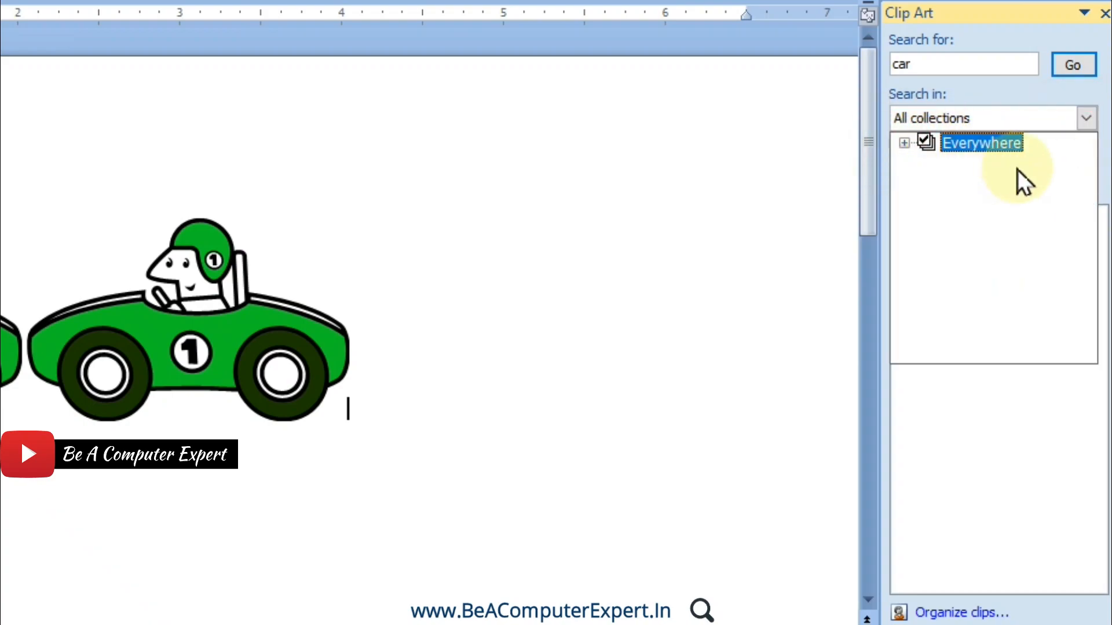
click(1079, 64)
- Compare the file details of the two green car clips and look at the first clip's options
mouse_move(975, 283)
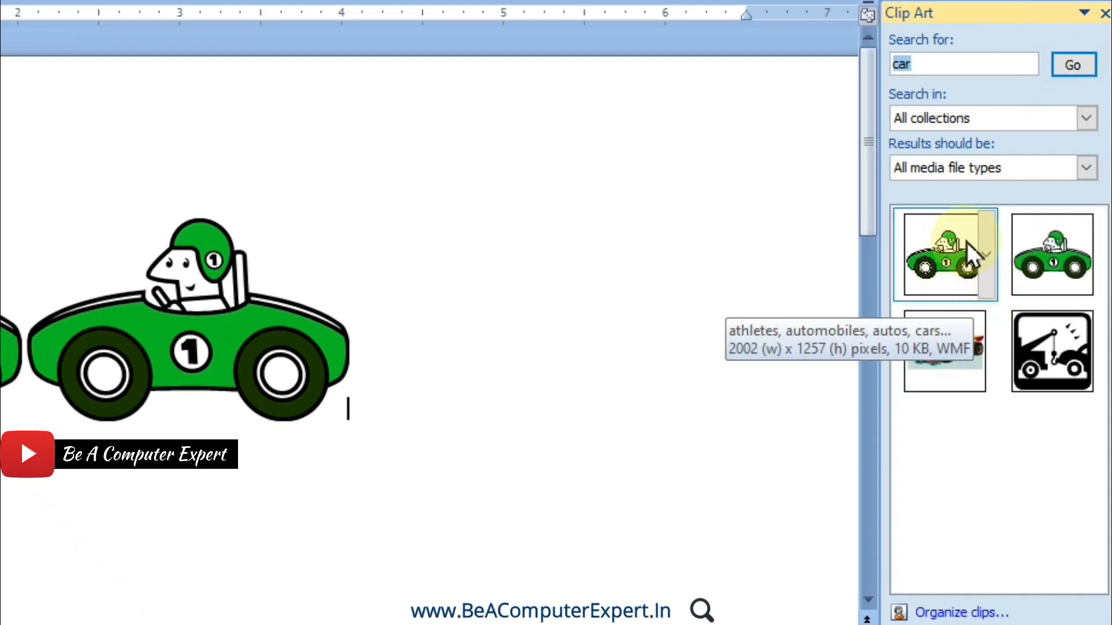
mouse_move(1058, 248)
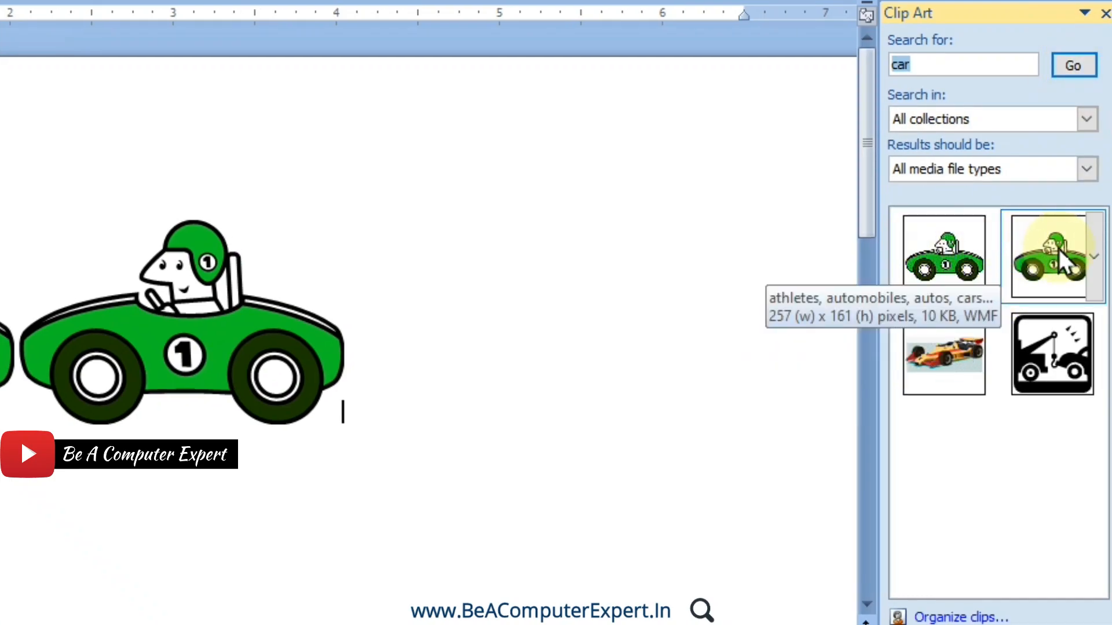
click(923, 68)
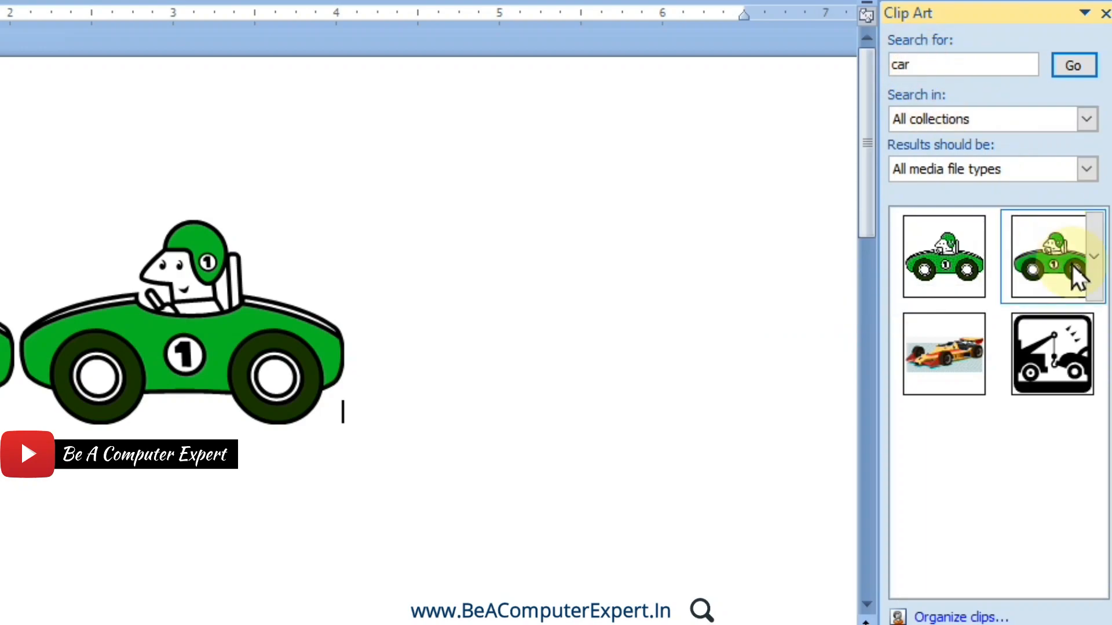
mouse_move(1069, 262)
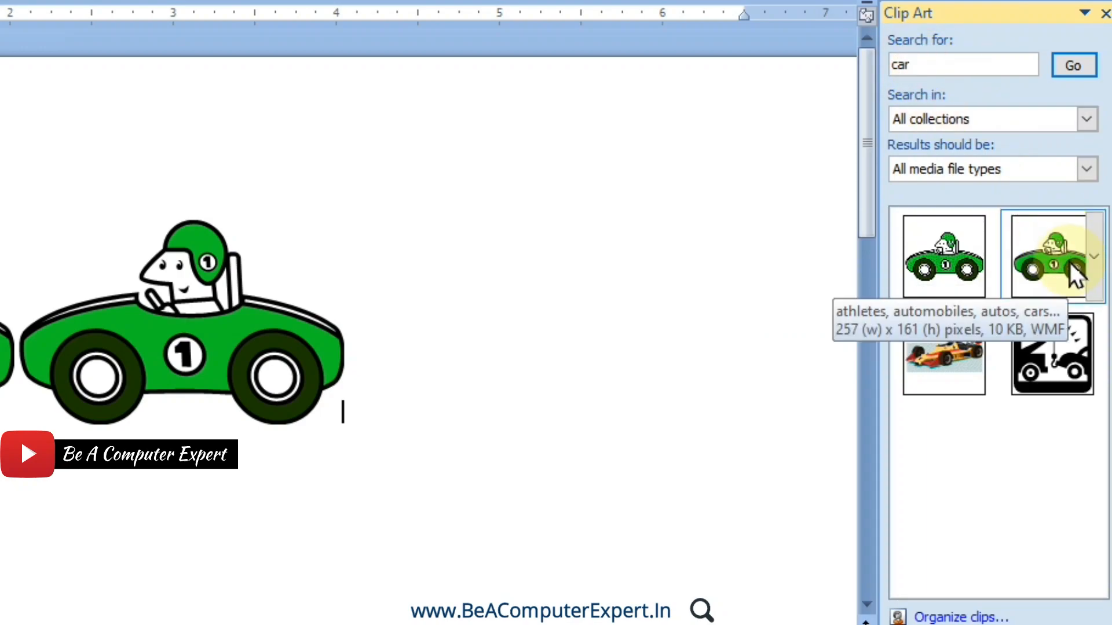
mouse_move(958, 260)
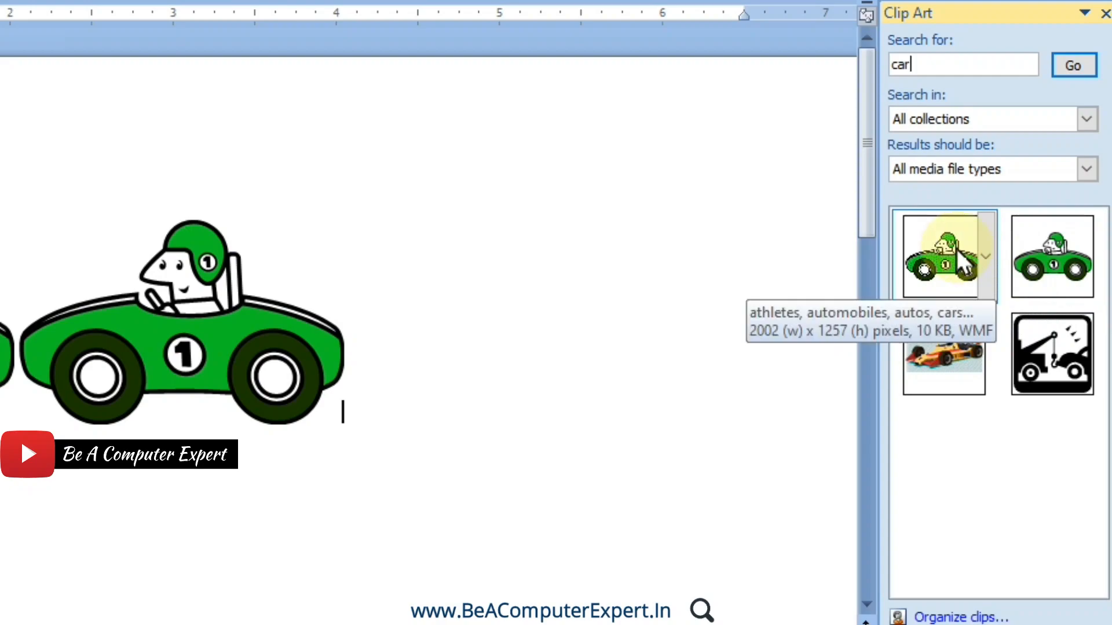
click(990, 251)
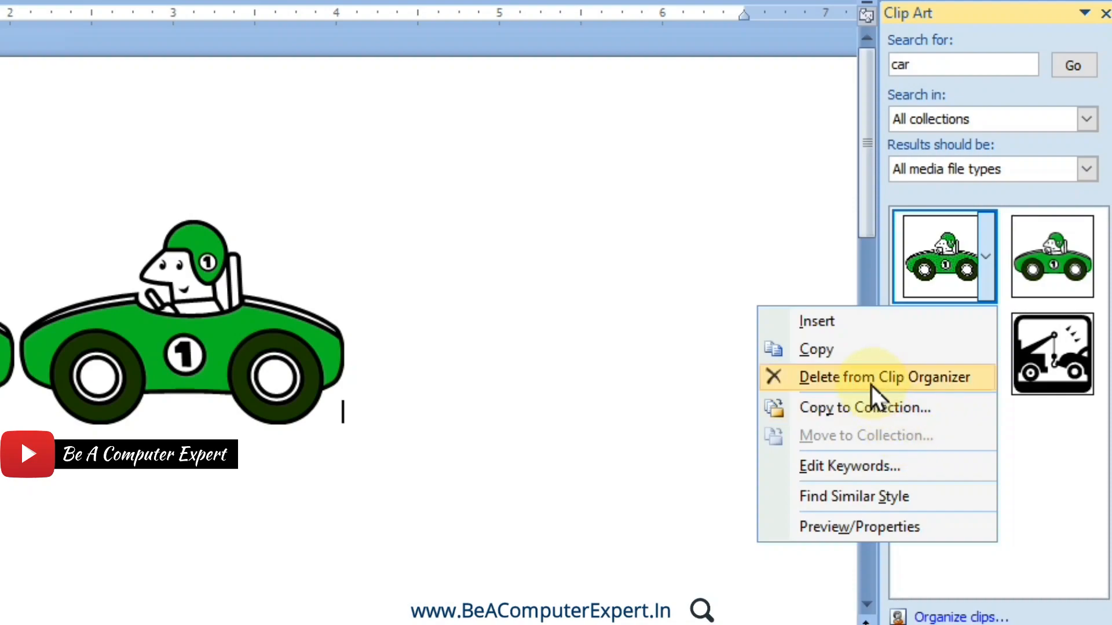
click(1090, 460)
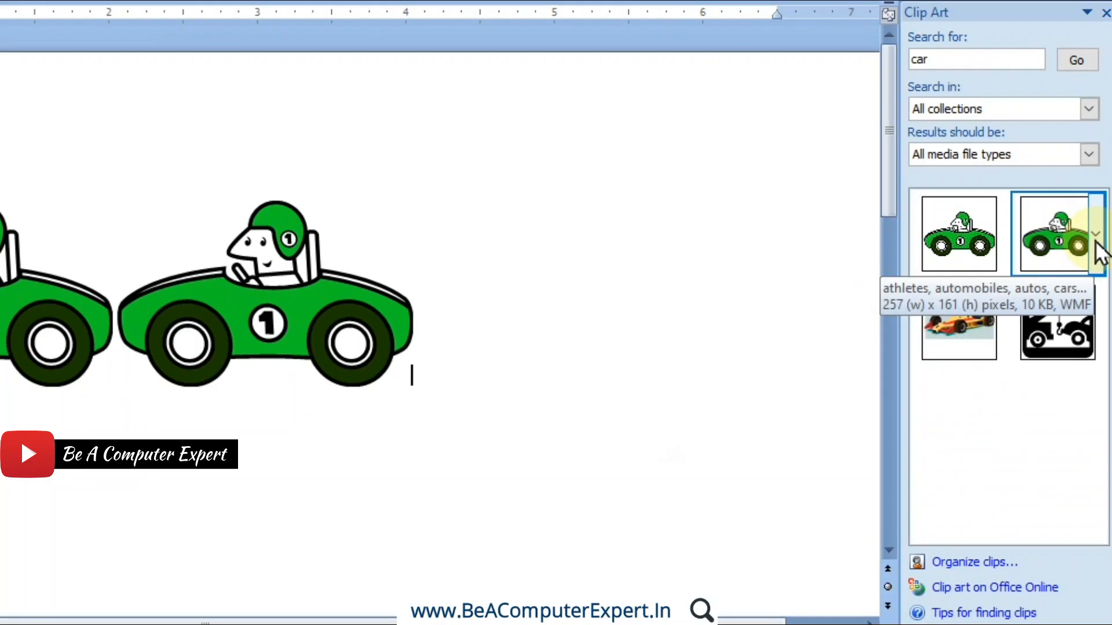
- Open the keywords of the second green car clip and examine entries such as autos and cars
right_click(1089, 270)
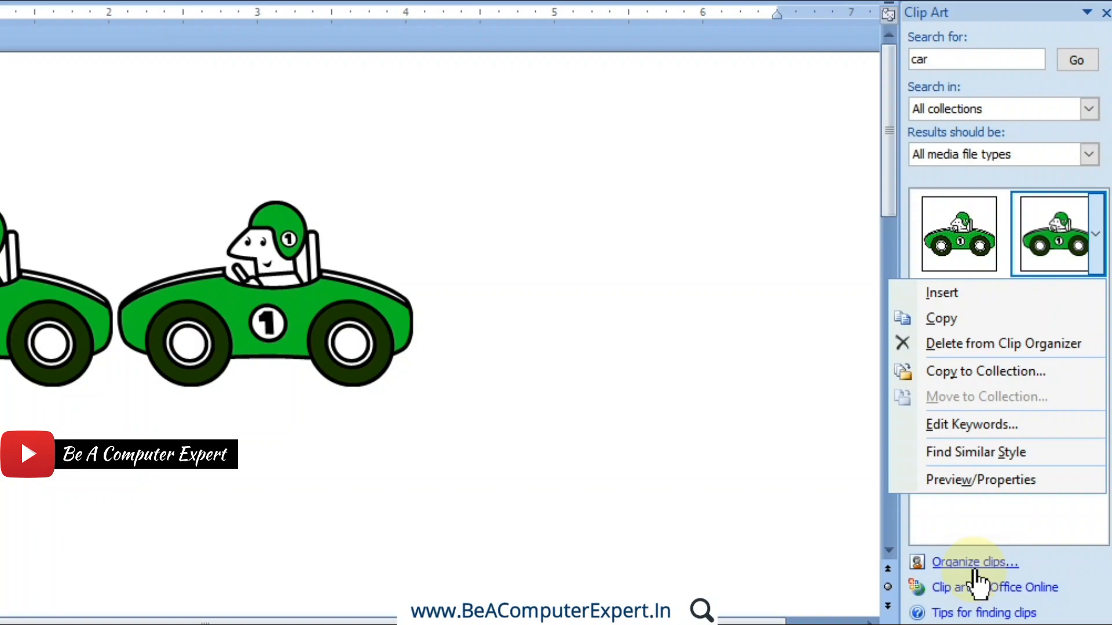
click(980, 427)
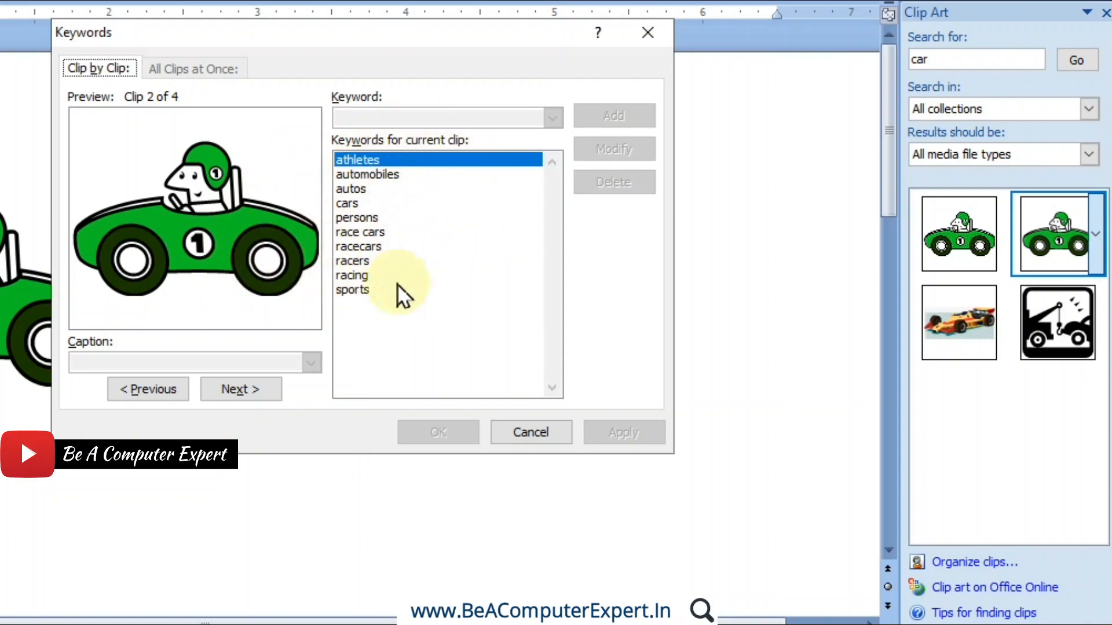
click(386, 189)
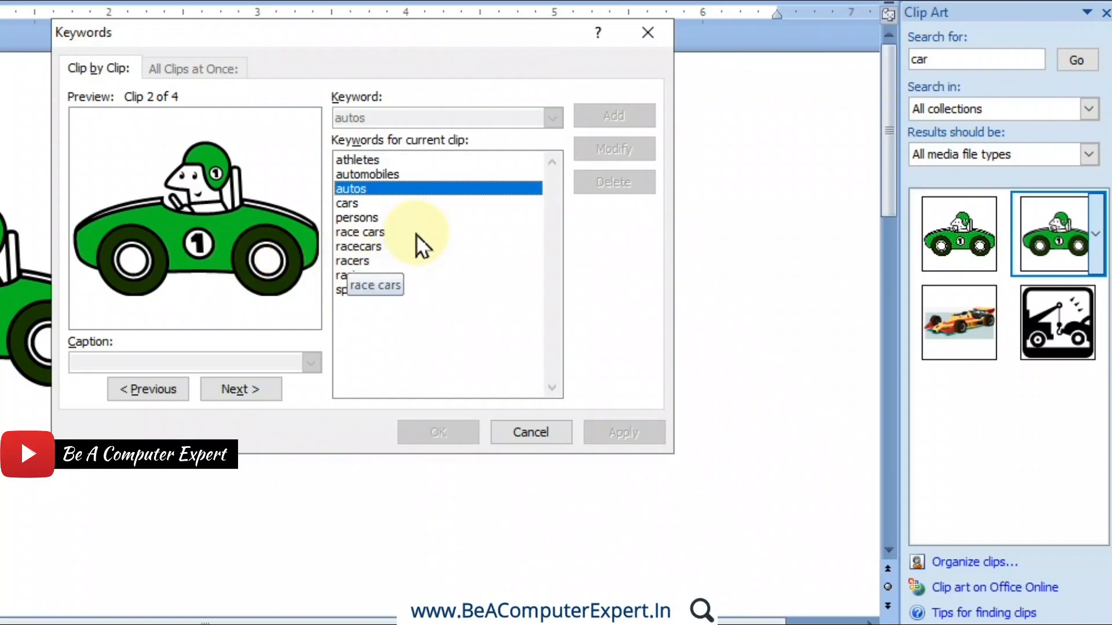
click(368, 207)
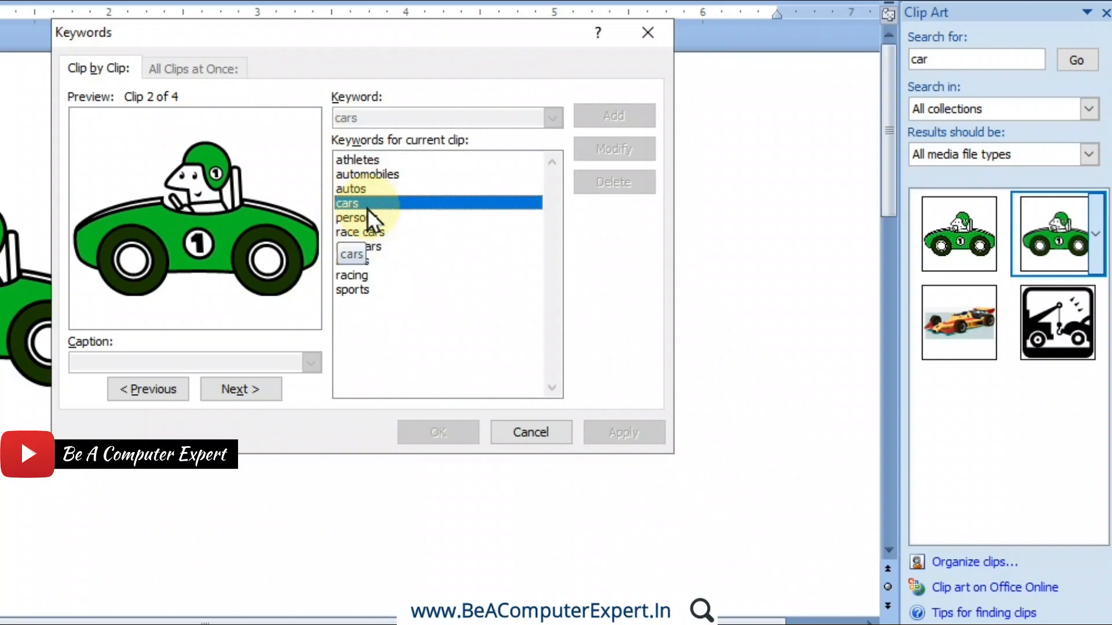
- Browse forward and back through the keywords of all found clips, select Indianapolis for the yellow race car, and close the keywords without changes
click(238, 379)
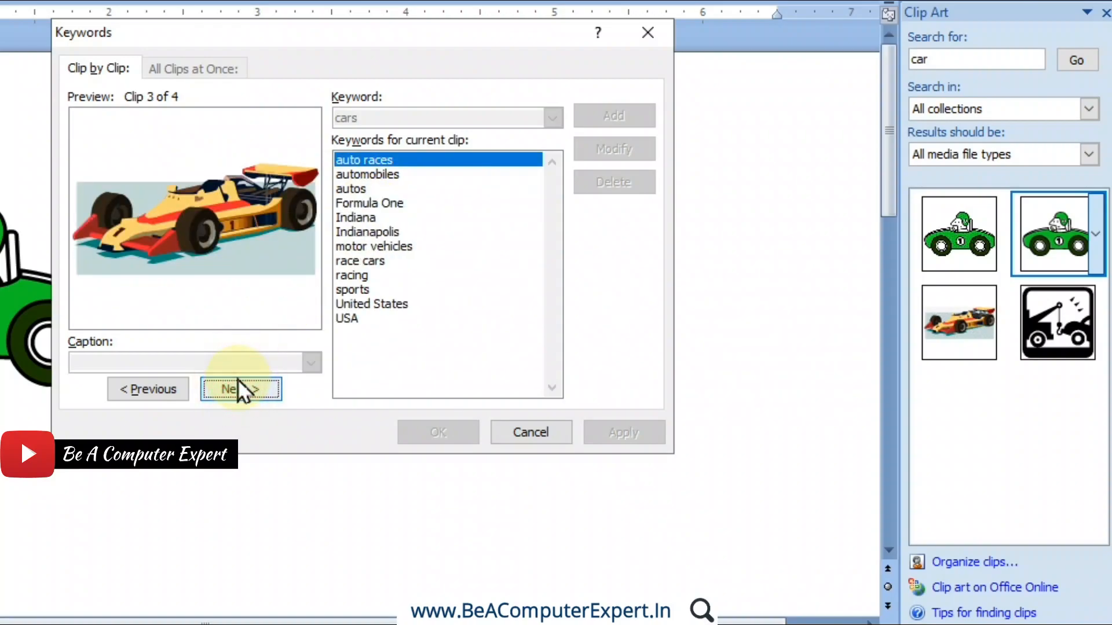
click(238, 382)
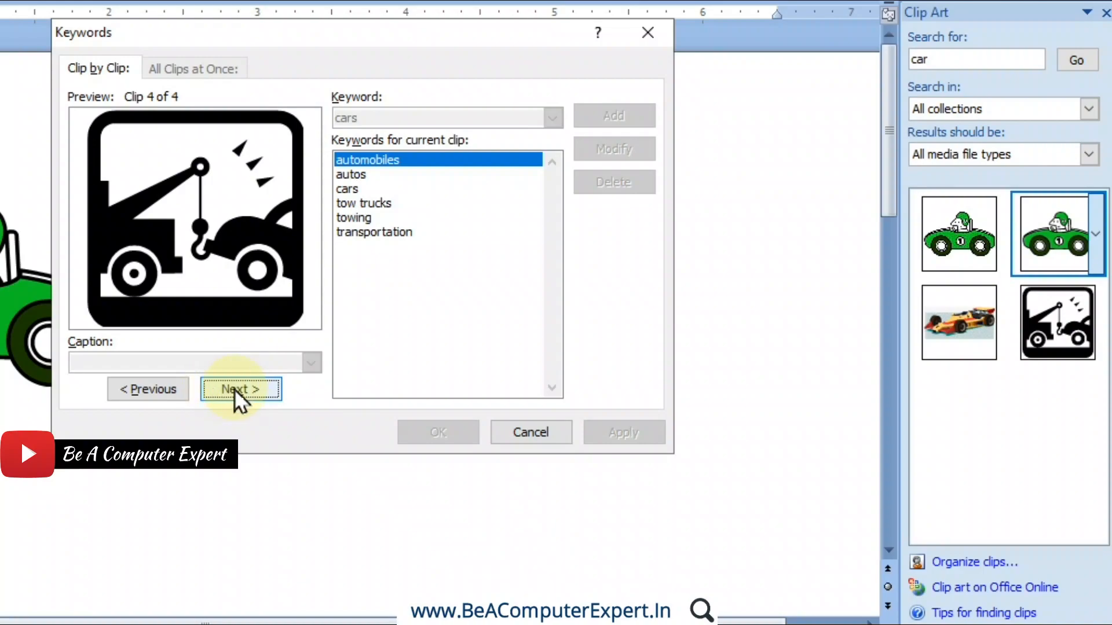
click(234, 388)
click(231, 388)
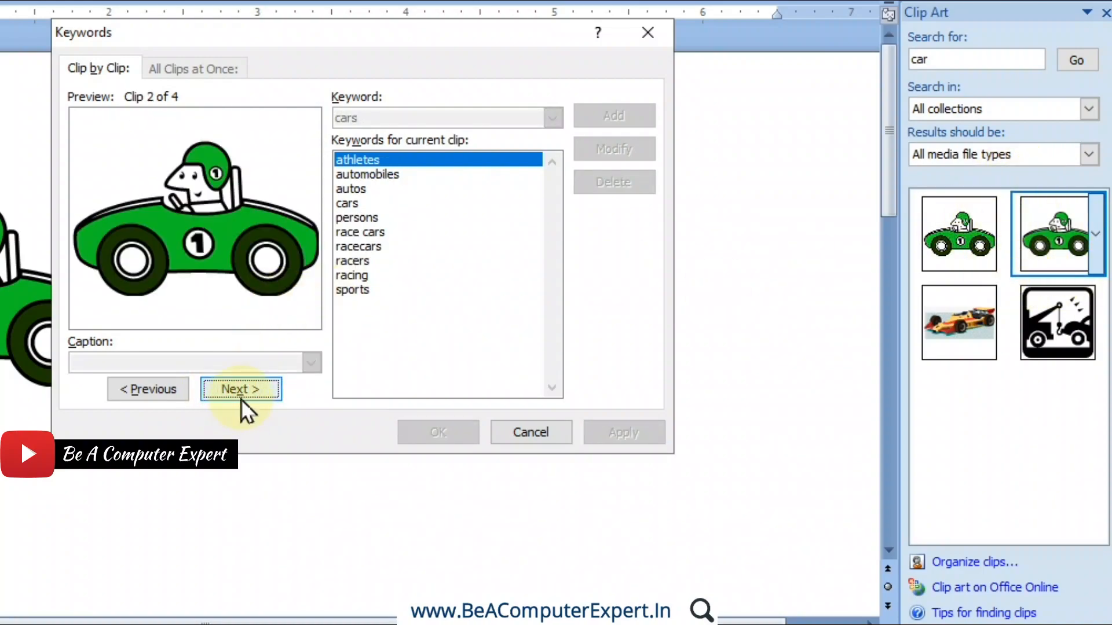
click(146, 394)
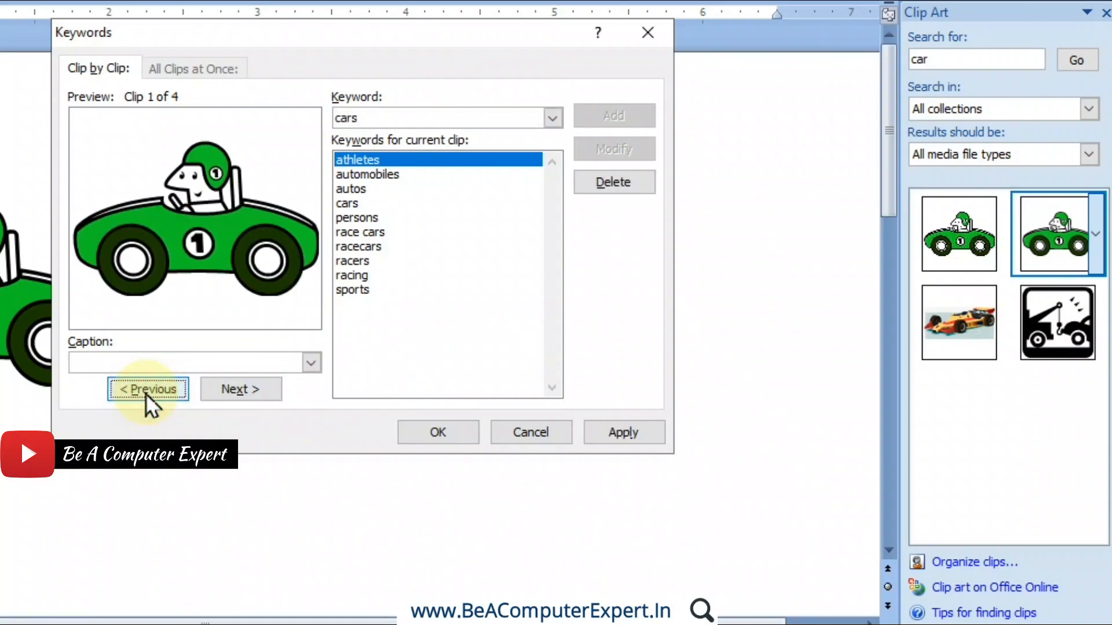
click(146, 394)
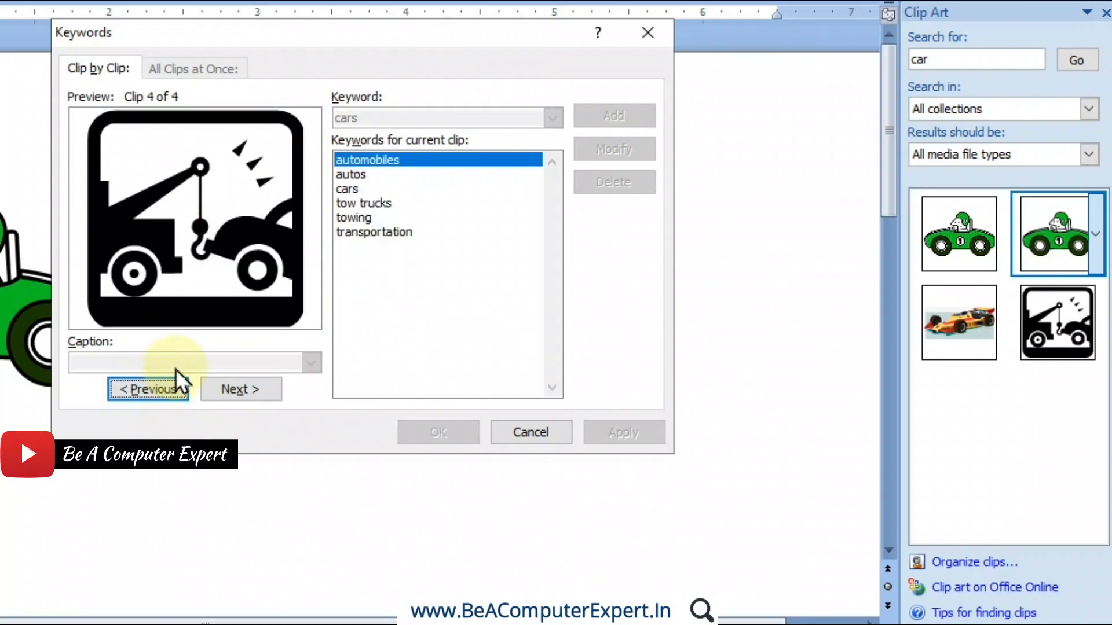
click(139, 392)
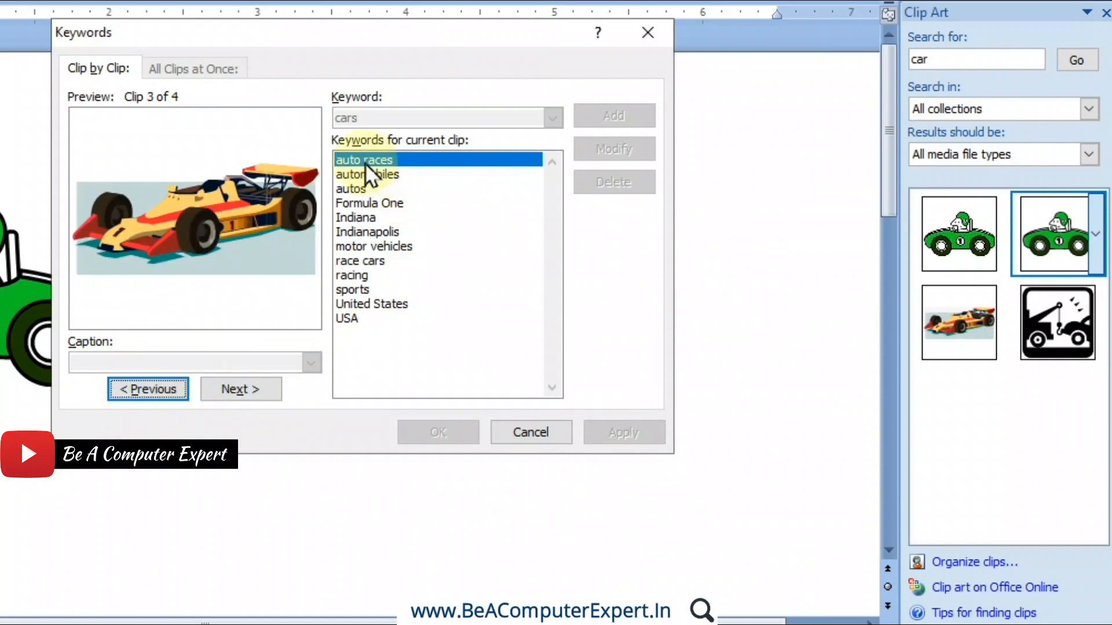
click(370, 233)
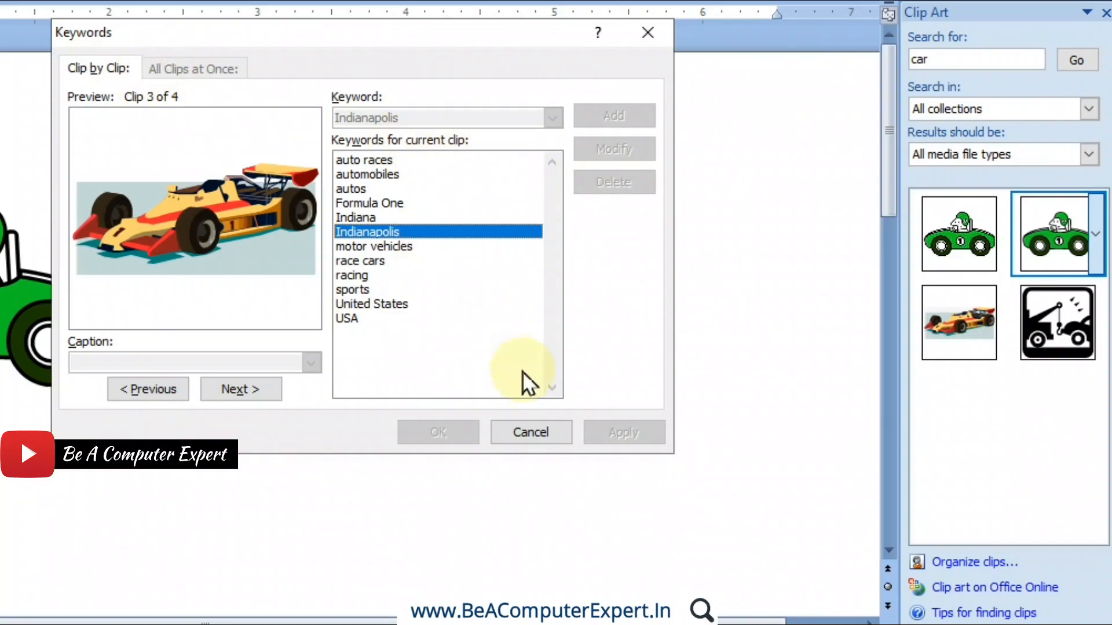
click(544, 434)
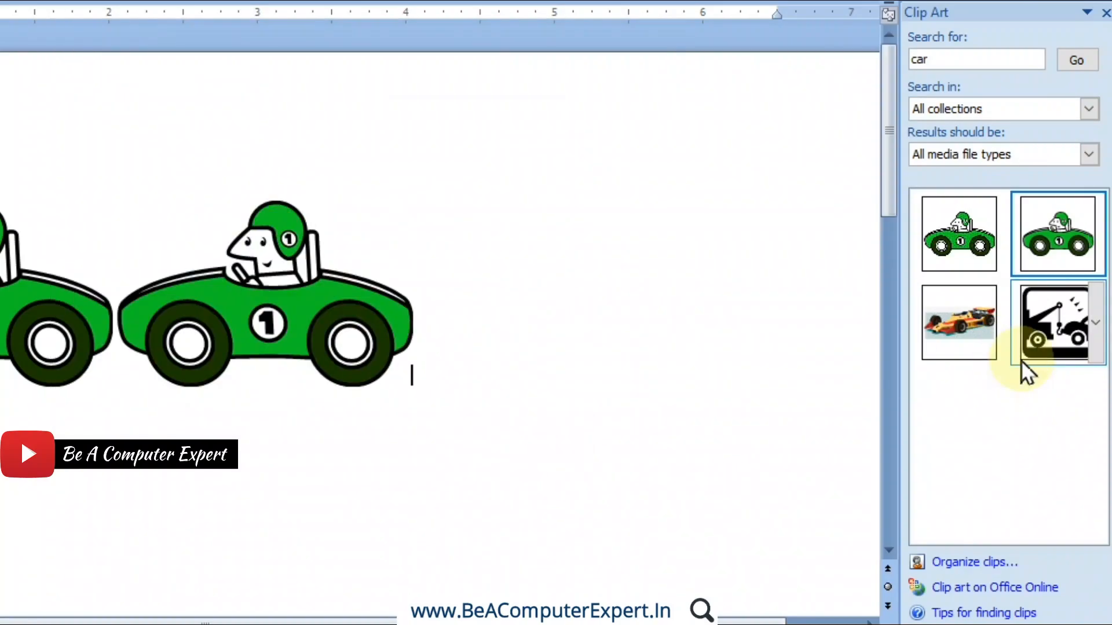
- Find clips similar in style to the second green car clip, and look at that clip's options again
click(1101, 239)
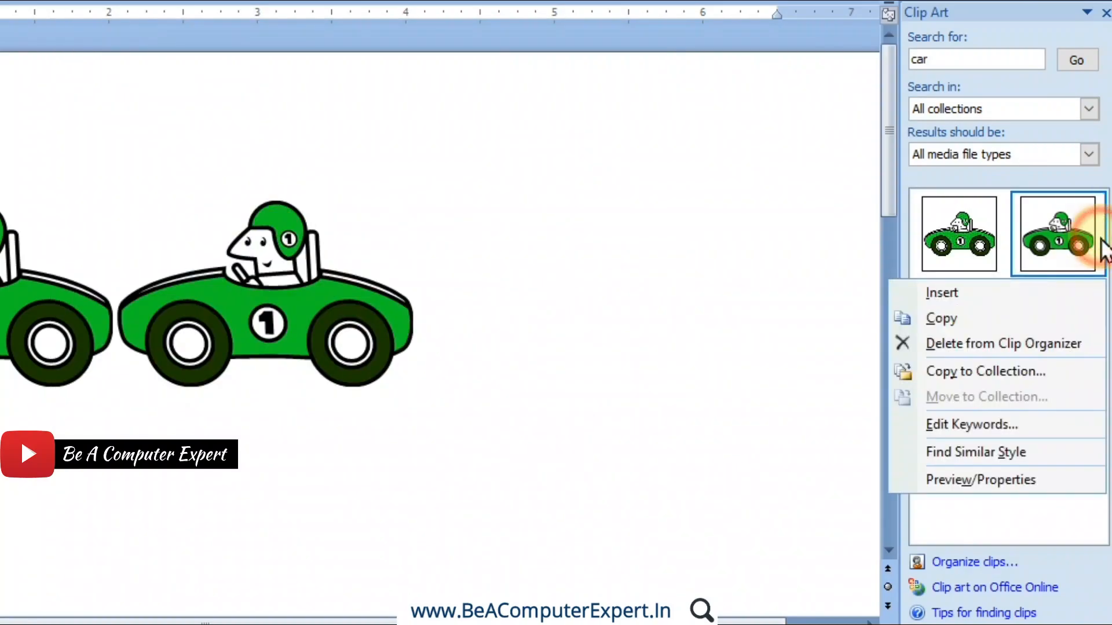
click(1007, 454)
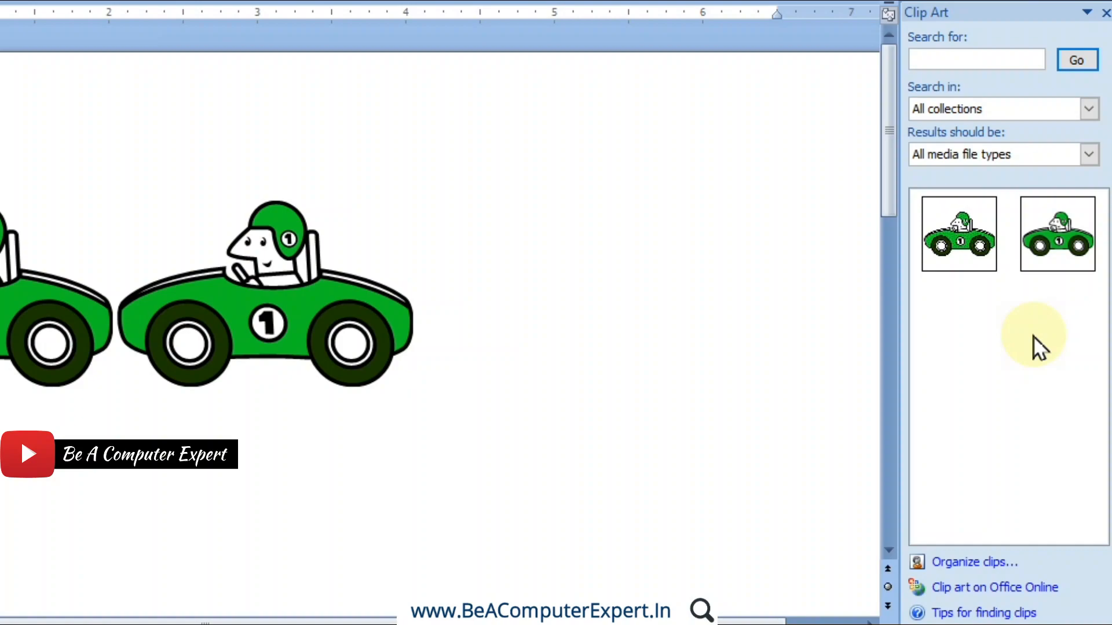
mouse_move(1062, 242)
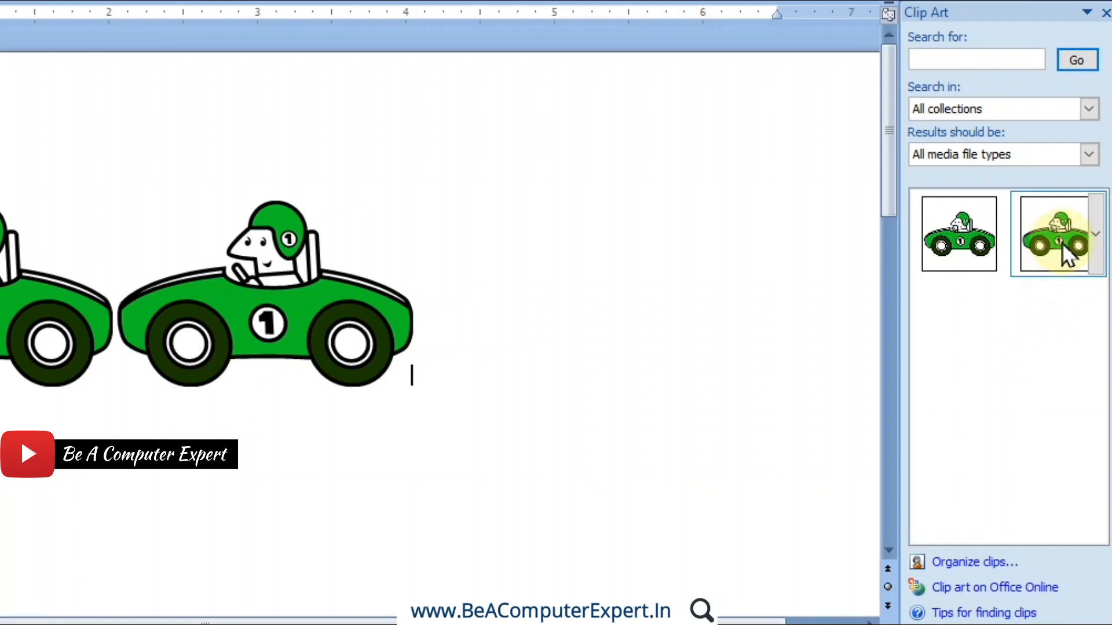
click(1095, 237)
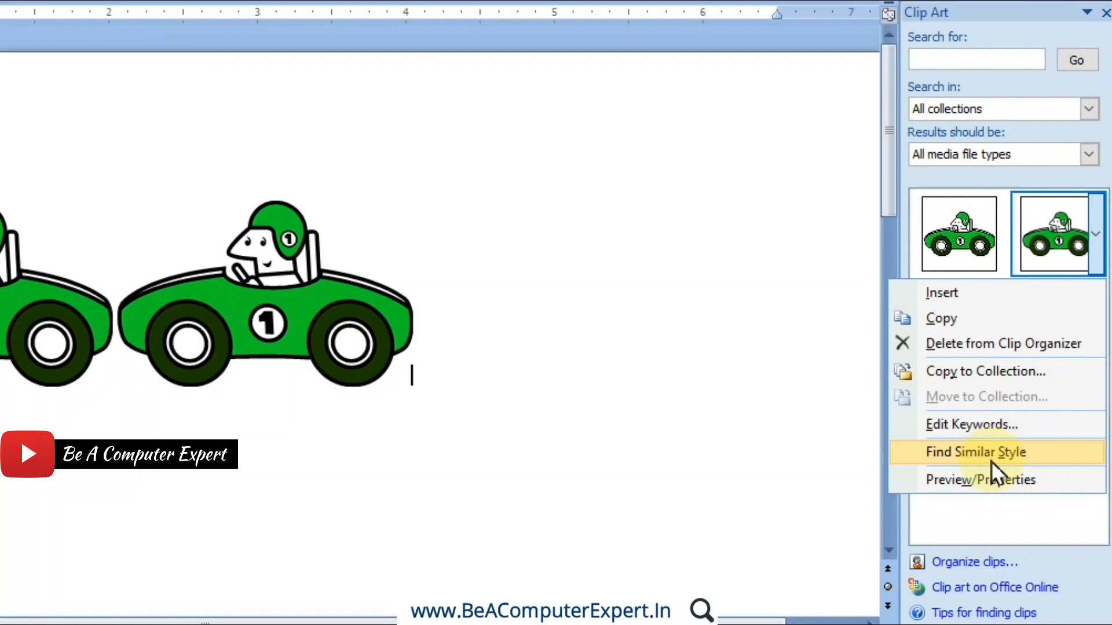
click(1052, 73)
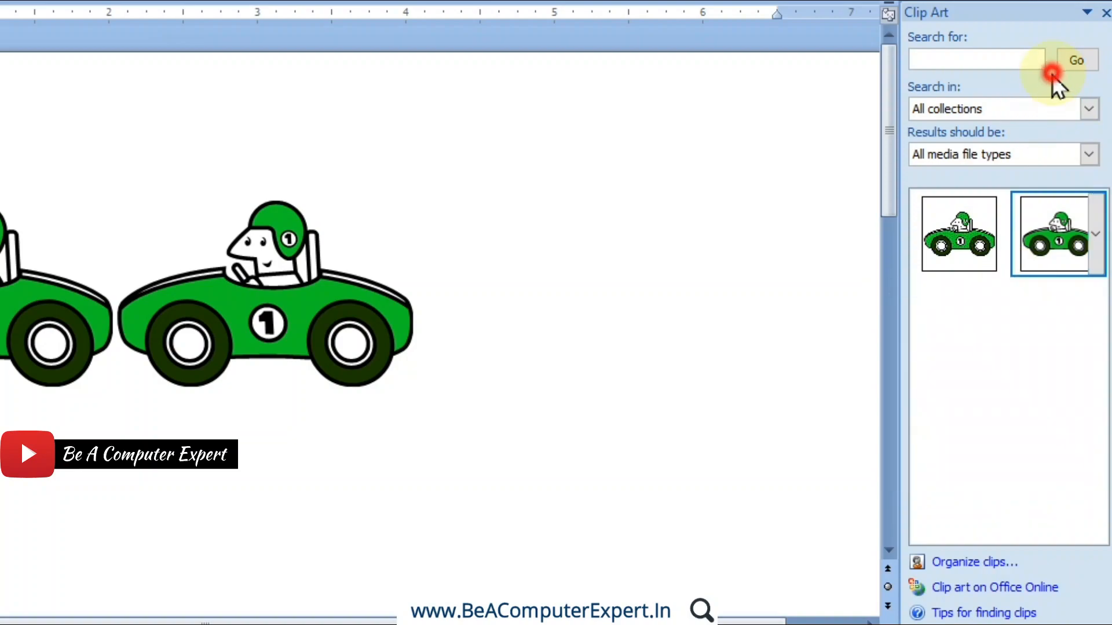
- Search all collections for "car" again
click(977, 61)
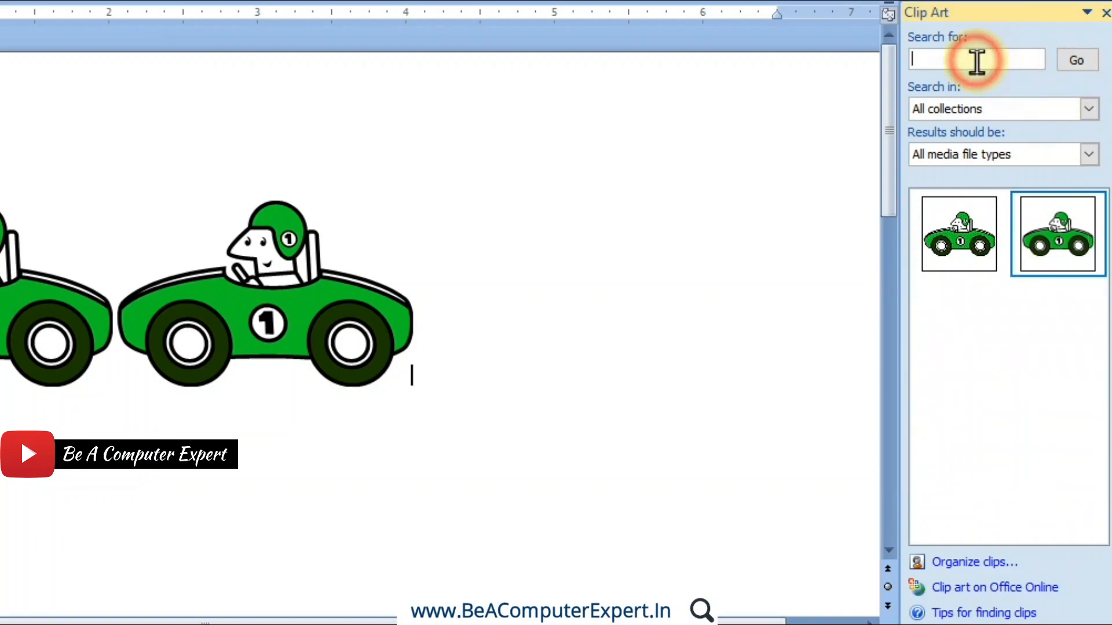
text(car)
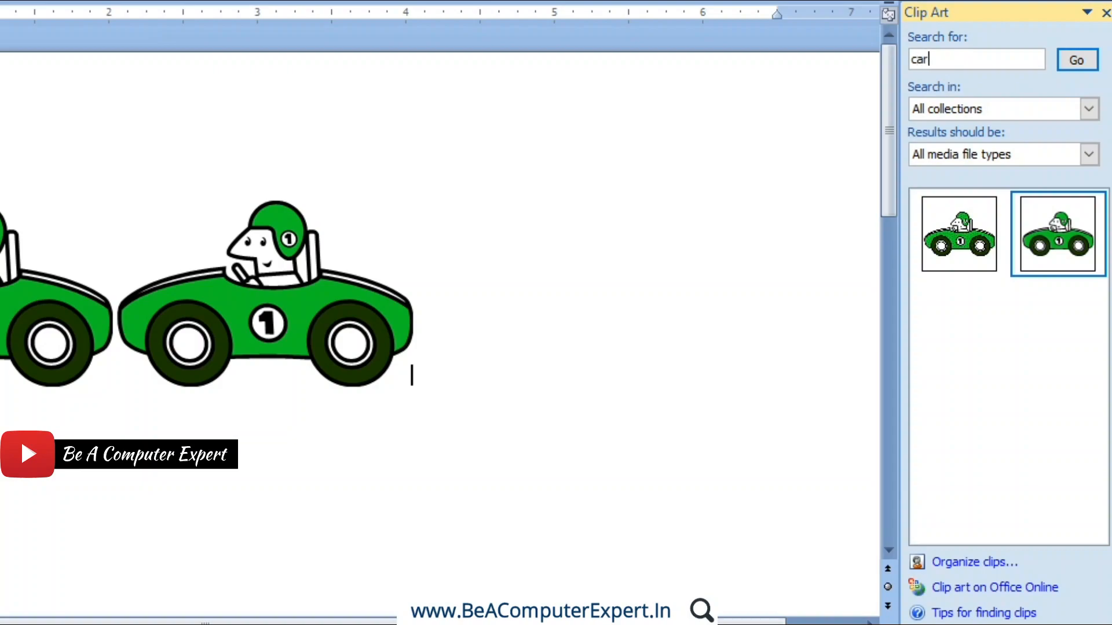
click(1077, 61)
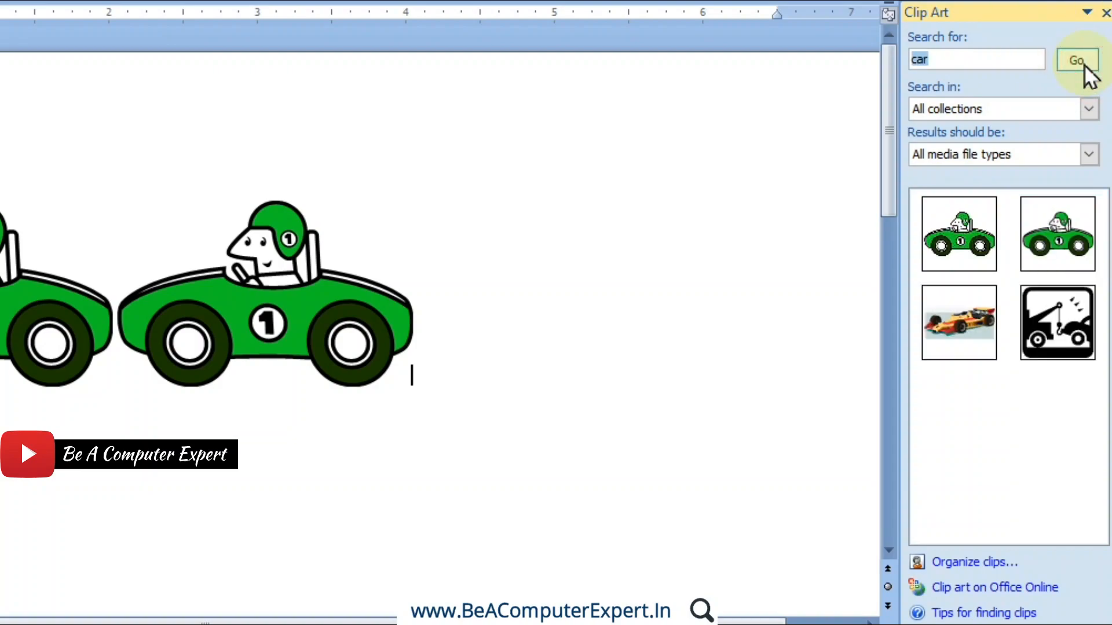
- Examine the second green car clip's properties and keywords, close them unchanged, and look at the tow truck clip's options
click(1099, 235)
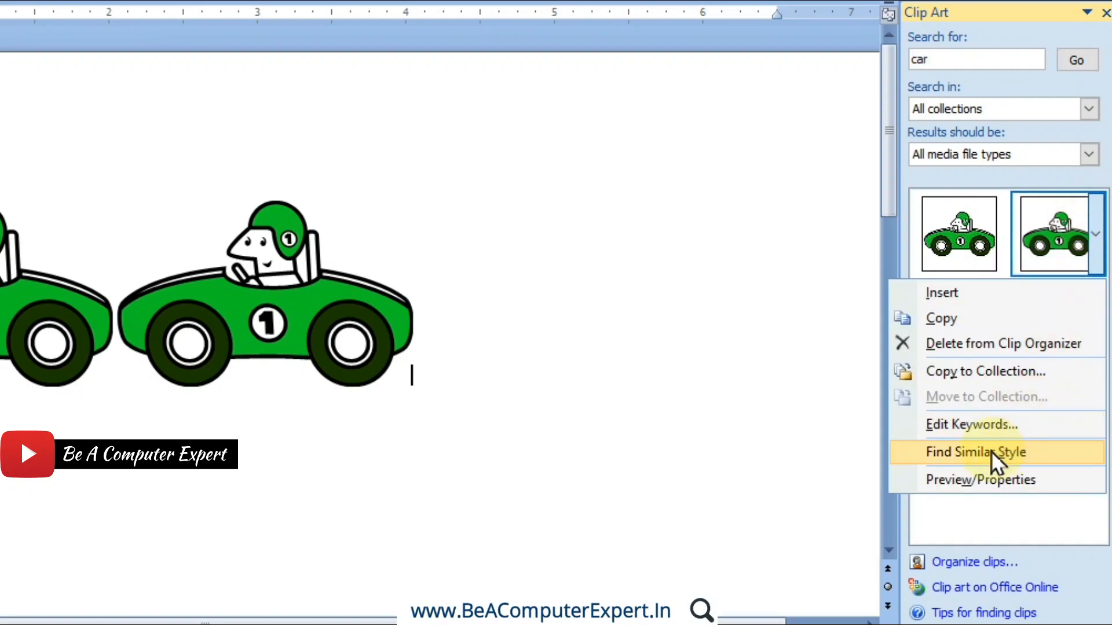
click(1000, 485)
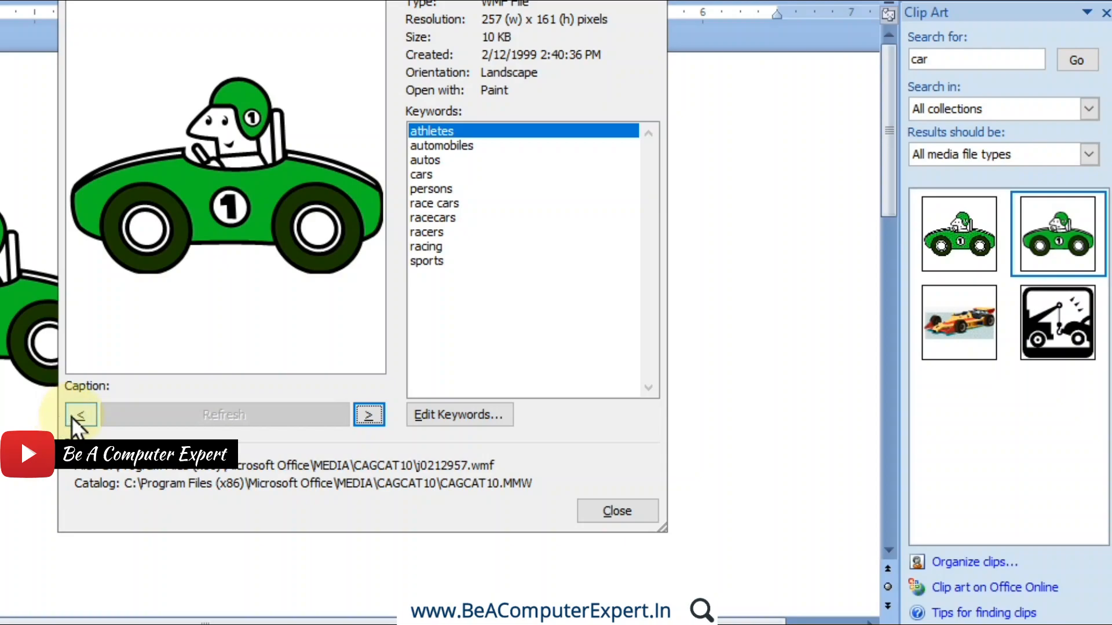
click(440, 415)
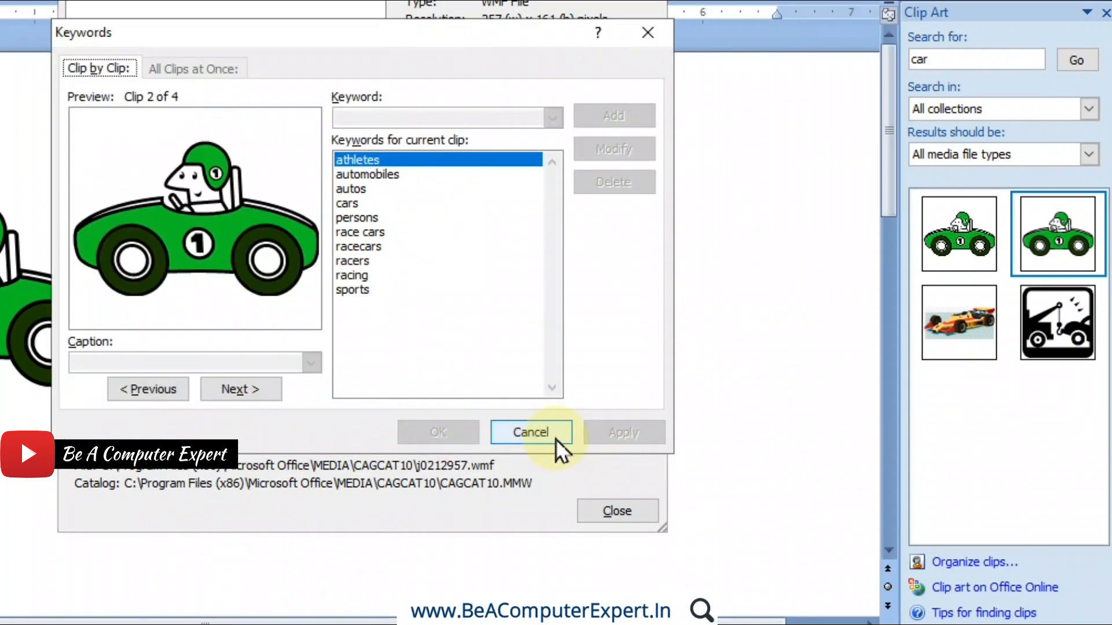
click(555, 439)
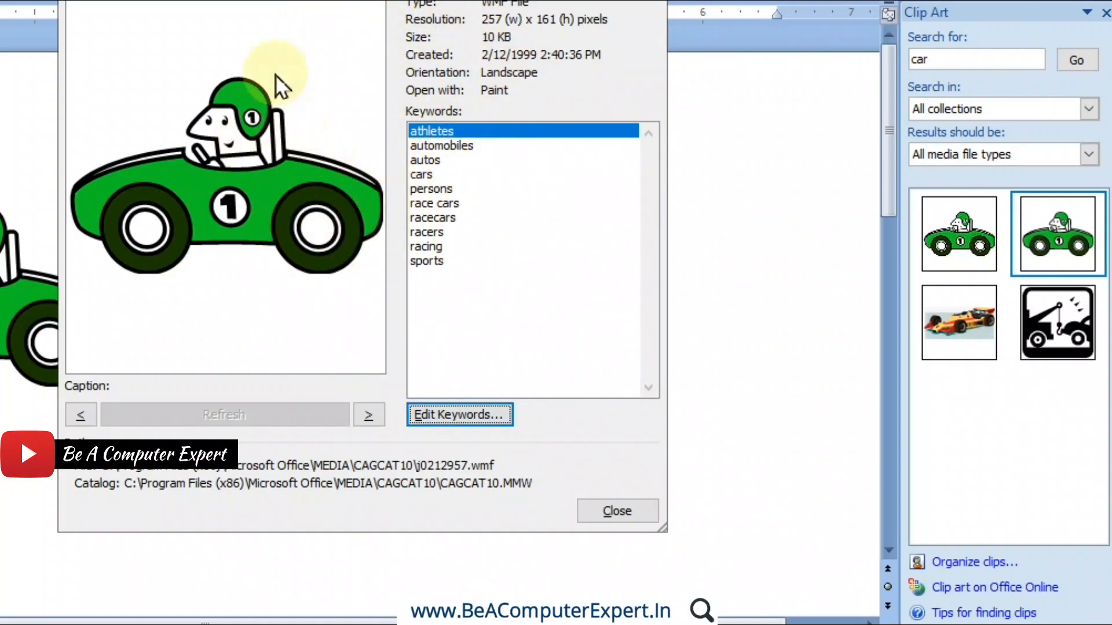
click(635, 517)
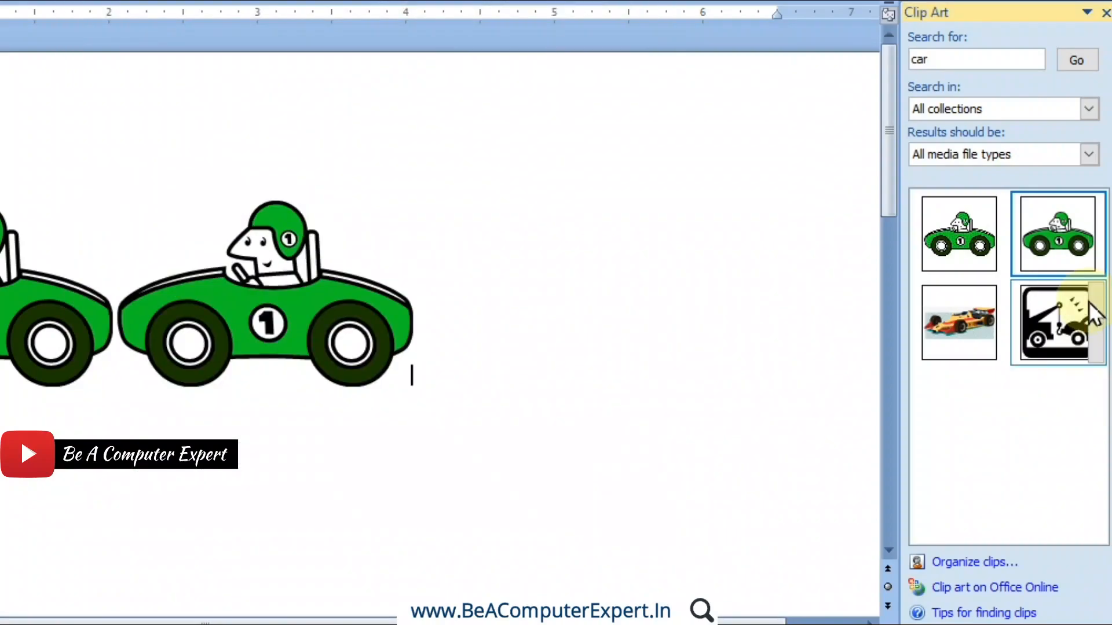
click(1095, 322)
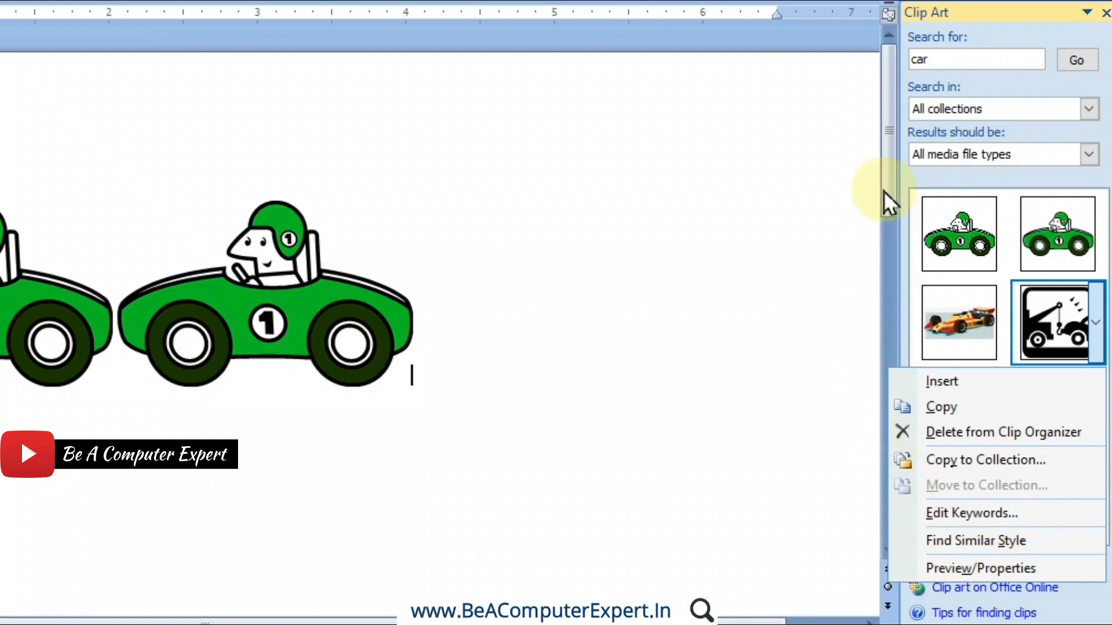
key(Escape)
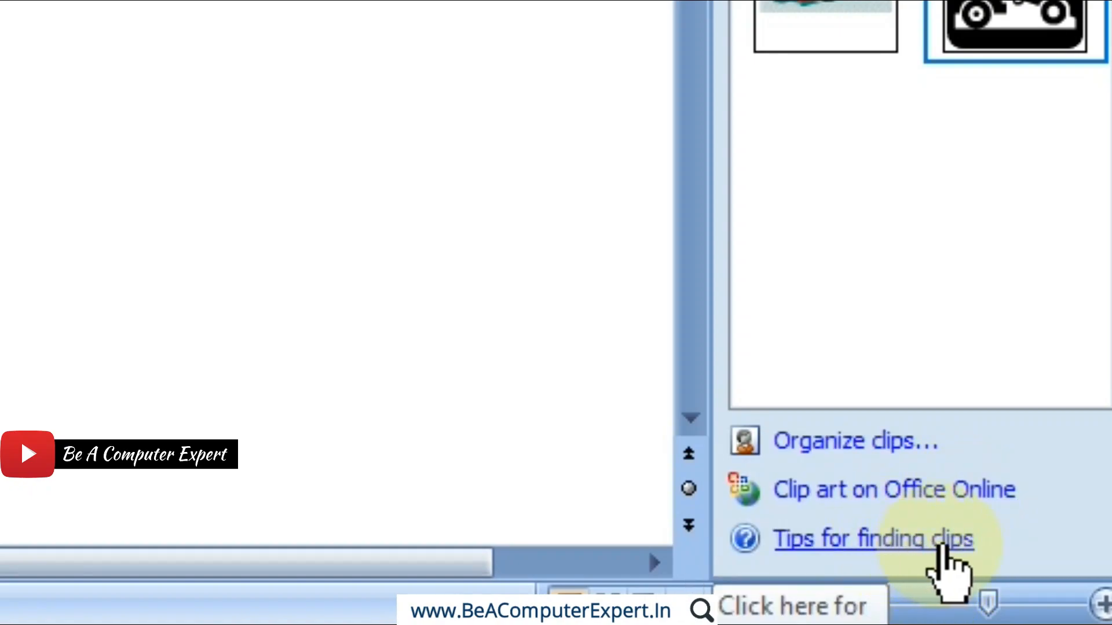
- Open the Clip Organizer, bring its window fully into view, and switch to its search view and back to the collection list
click(844, 447)
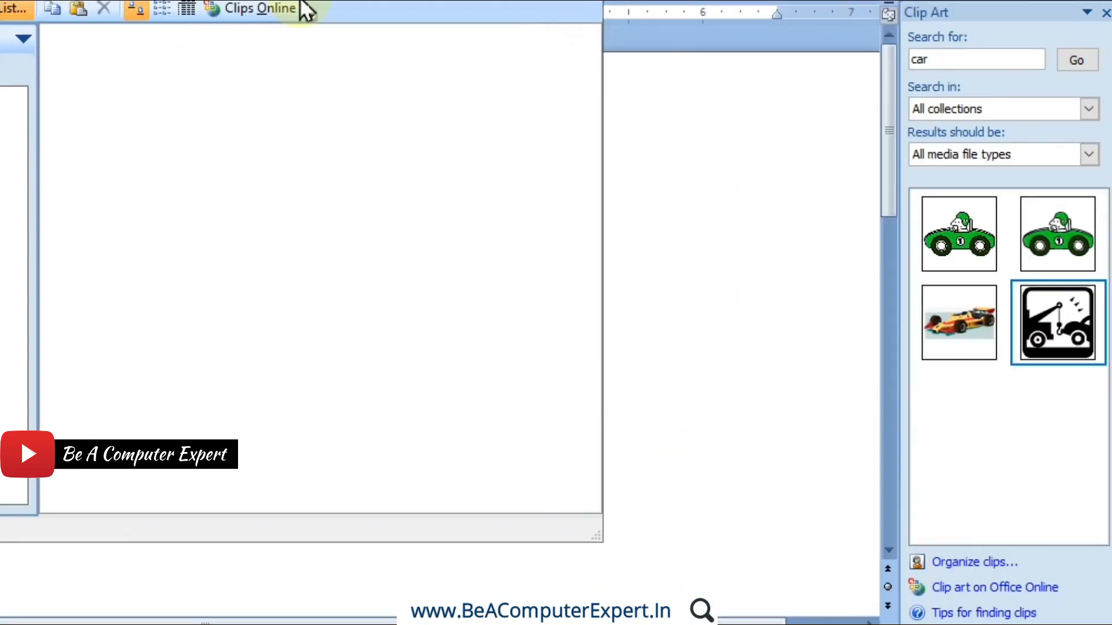
drag(300, 1, 326, 22)
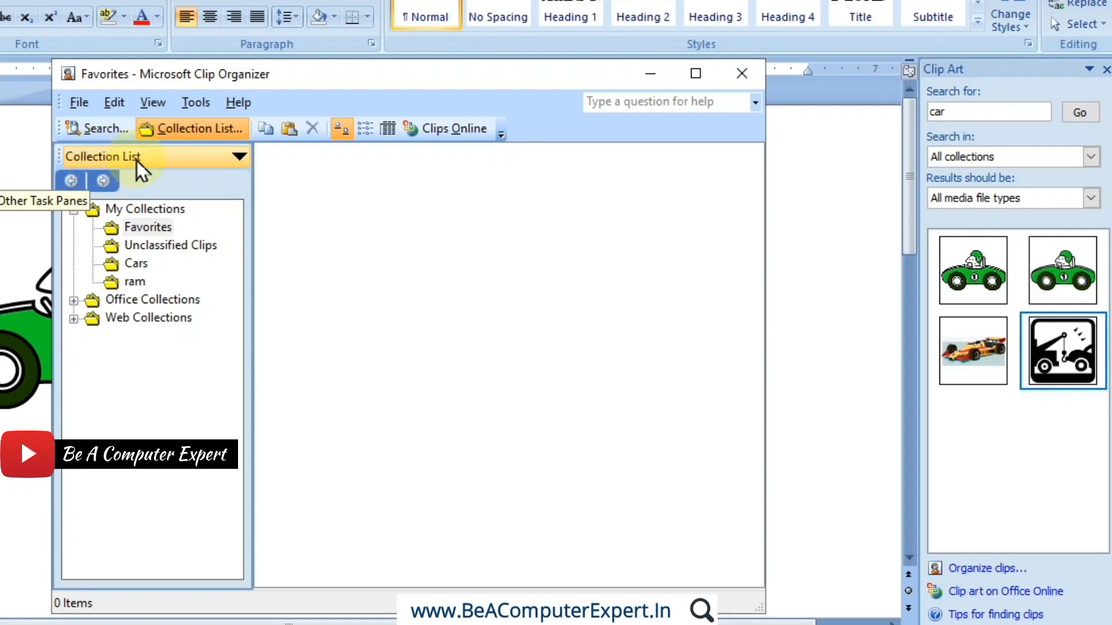
click(242, 156)
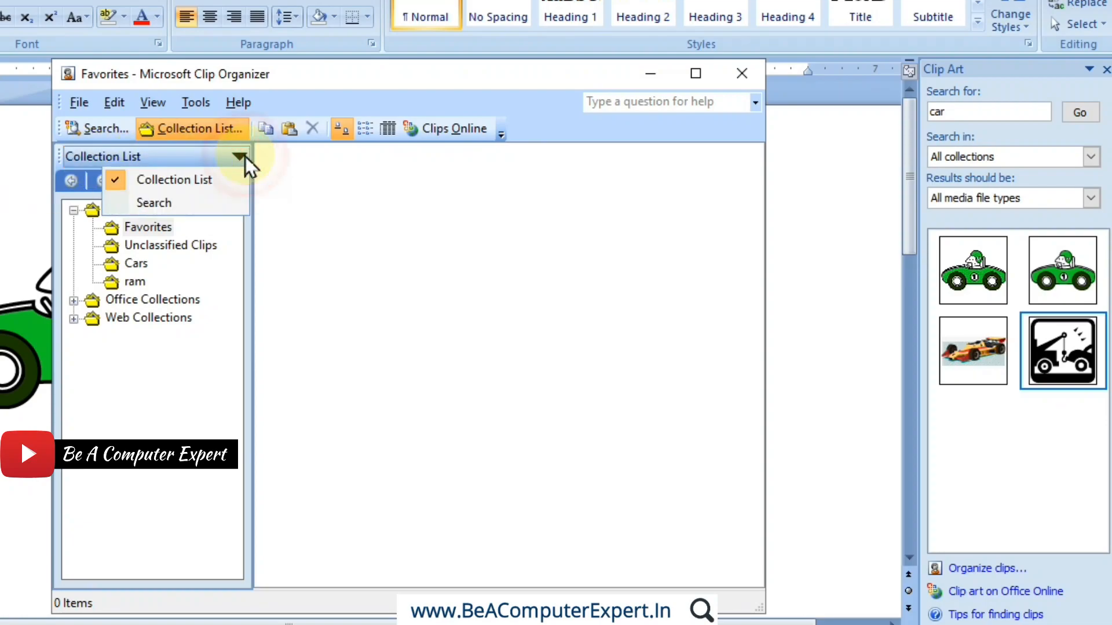
click(176, 199)
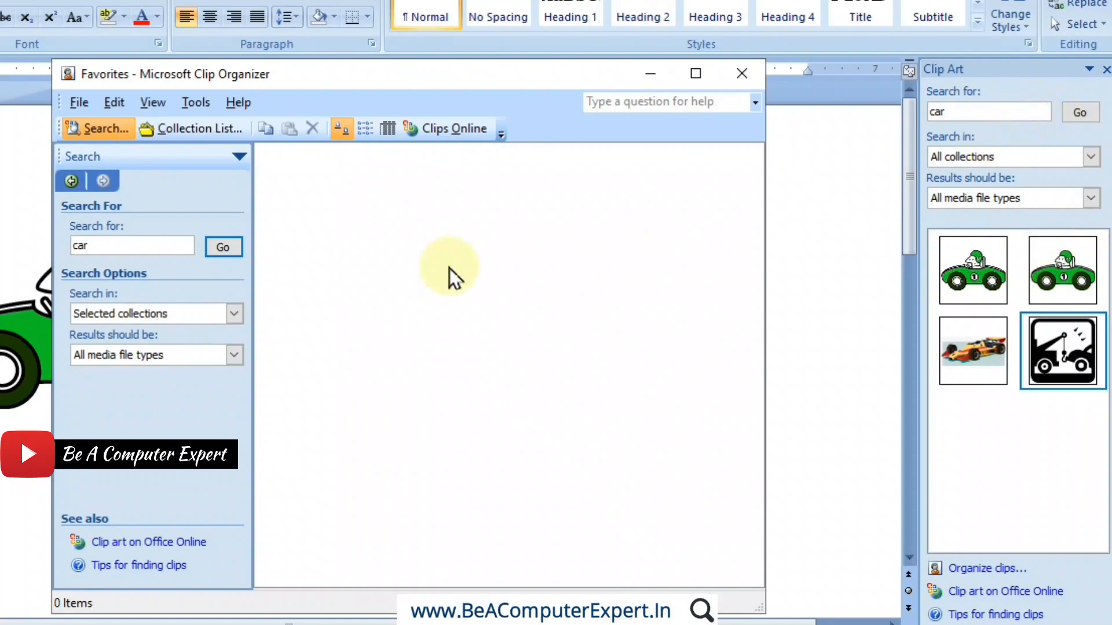
click(238, 156)
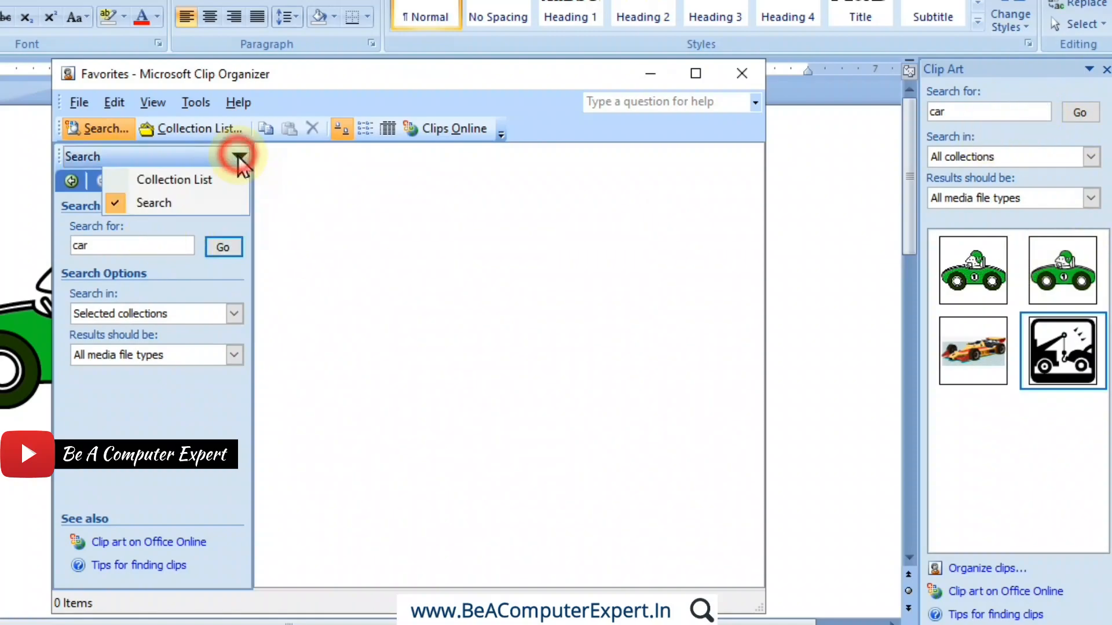
click(210, 179)
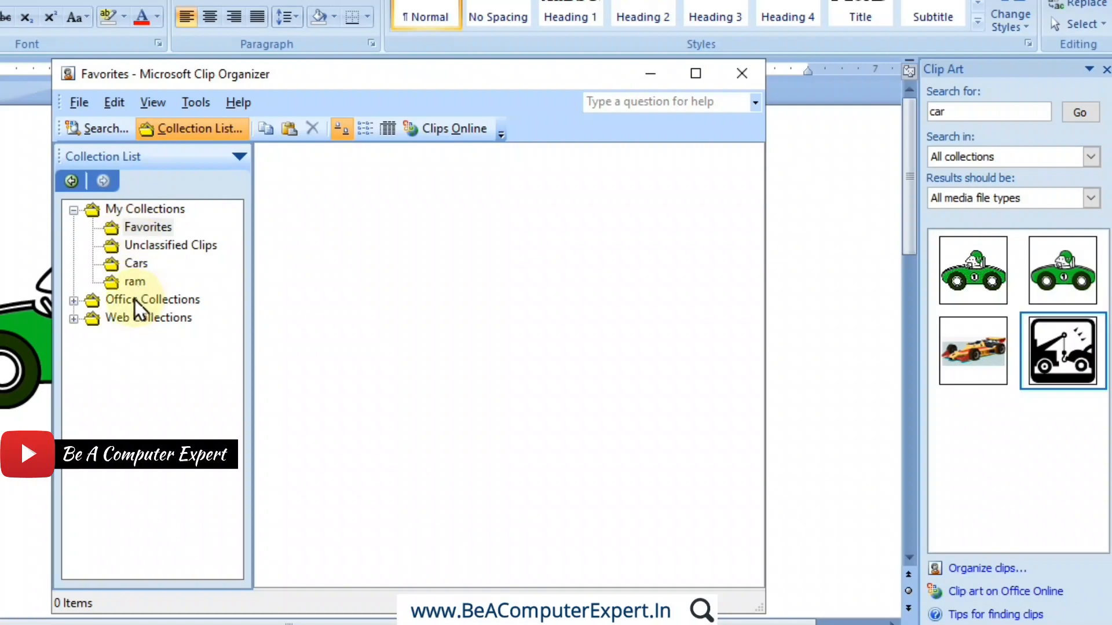
- Browse the clips in My Collections, including Favorites, Unclassified Clips, Cars and the last custom collection
click(128, 212)
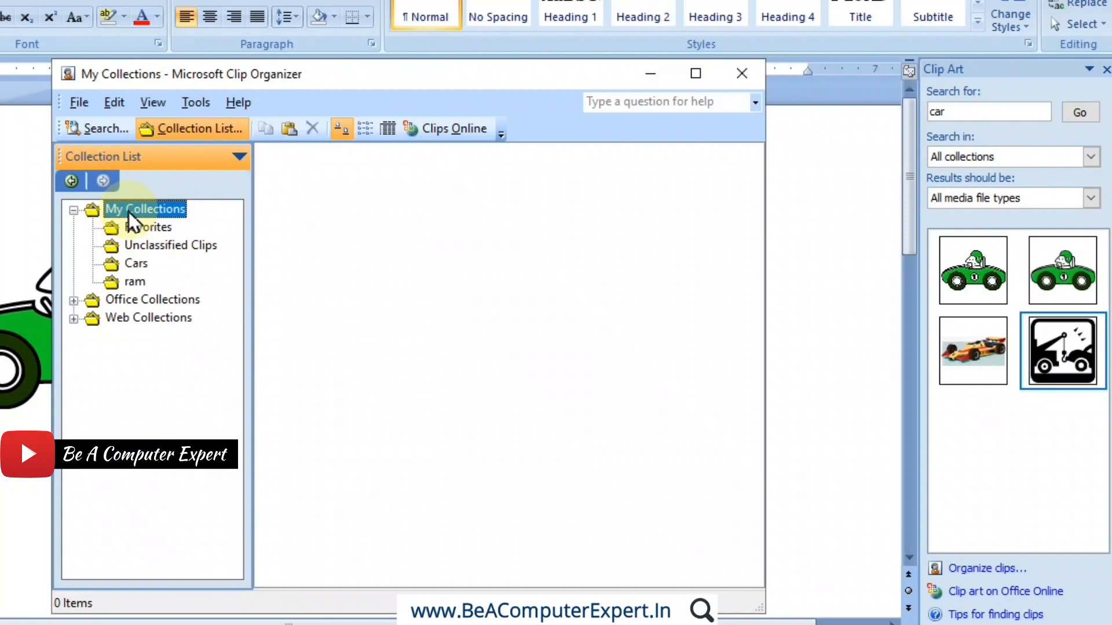
click(136, 230)
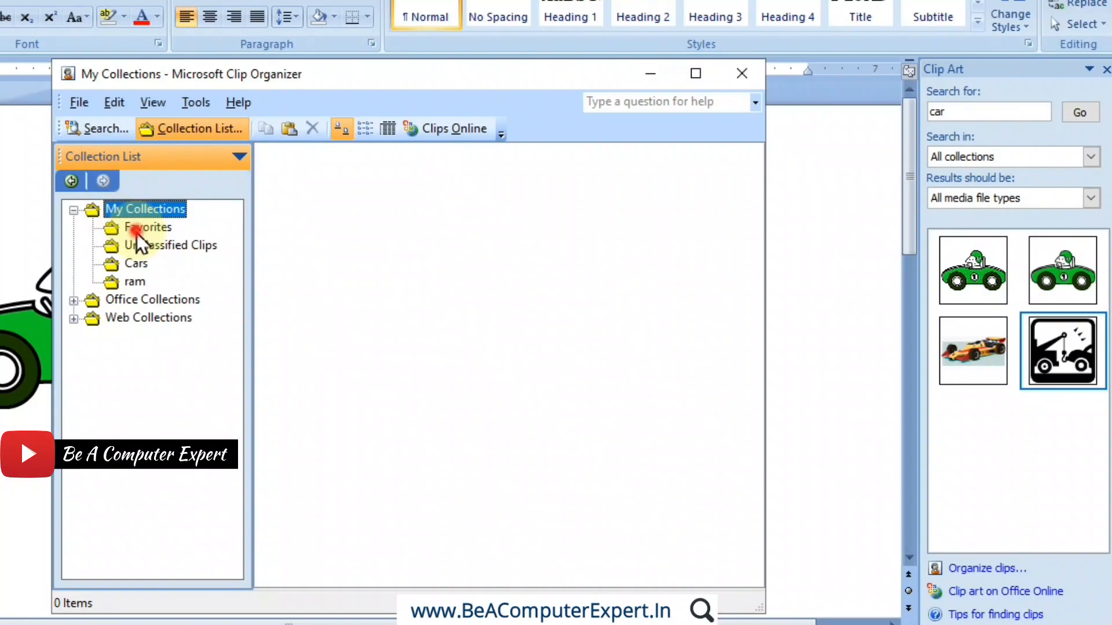
click(165, 244)
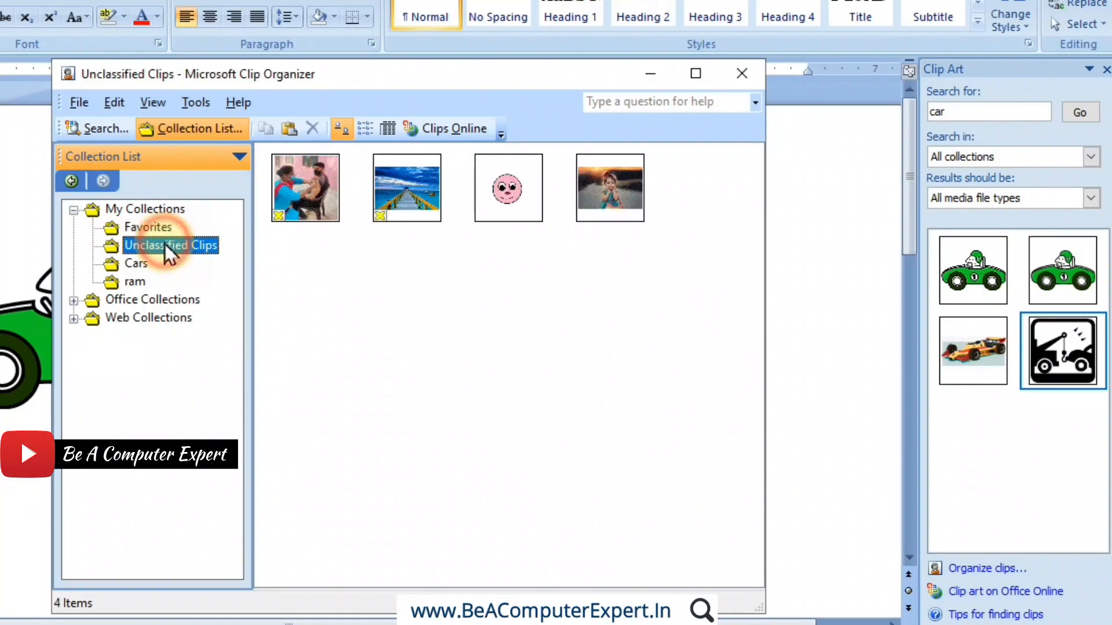
click(139, 264)
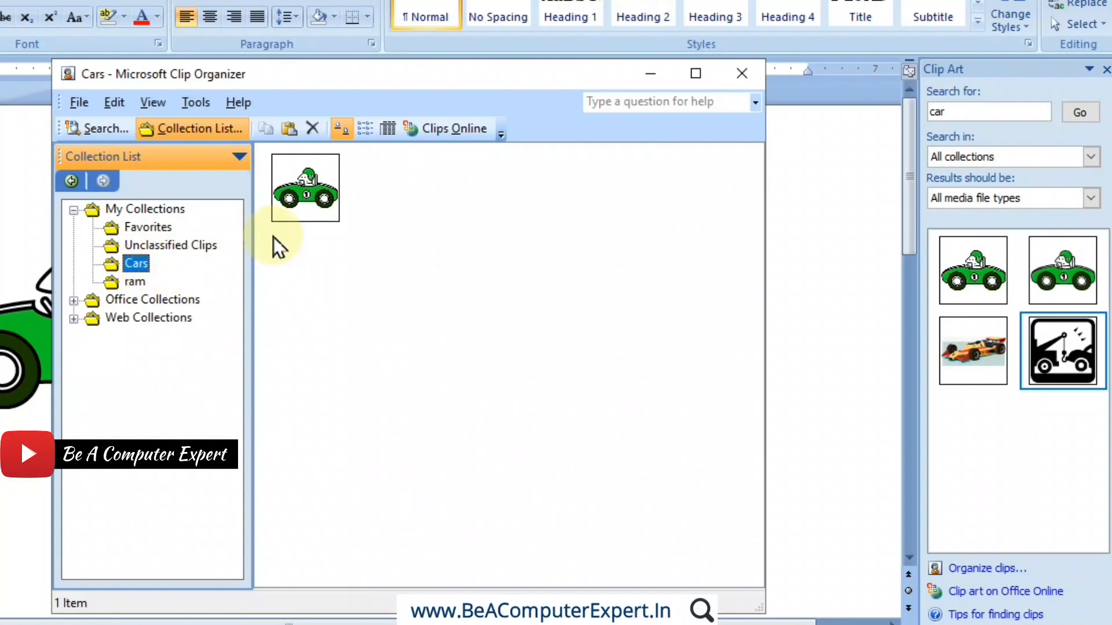
click(134, 283)
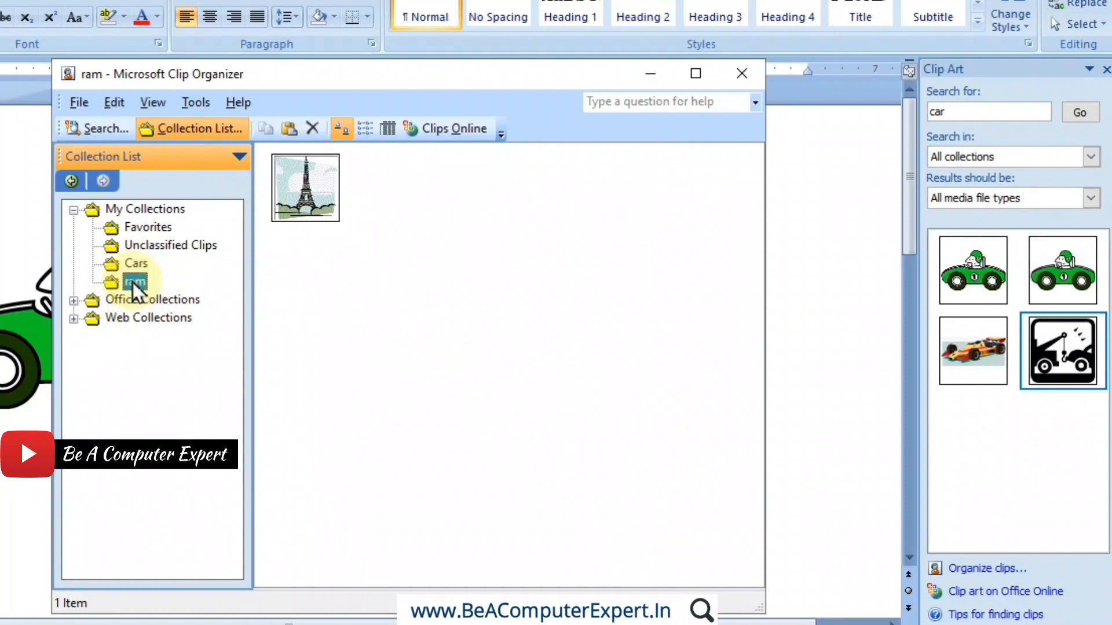
mouse_move(291, 219)
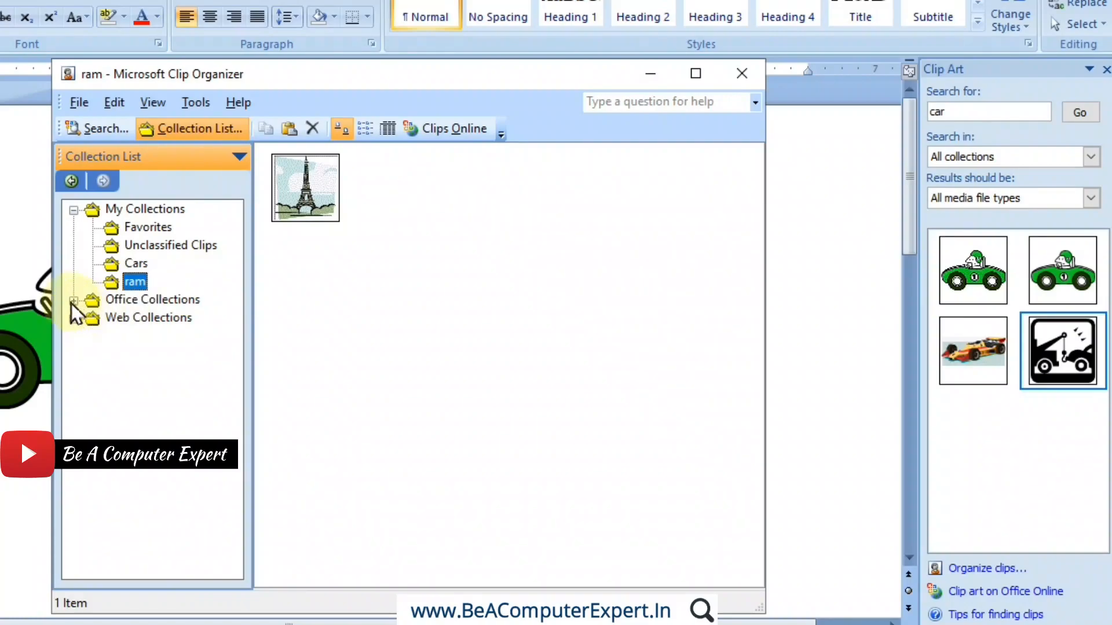
- Expand Office Collections and view the clips in Arts
click(129, 300)
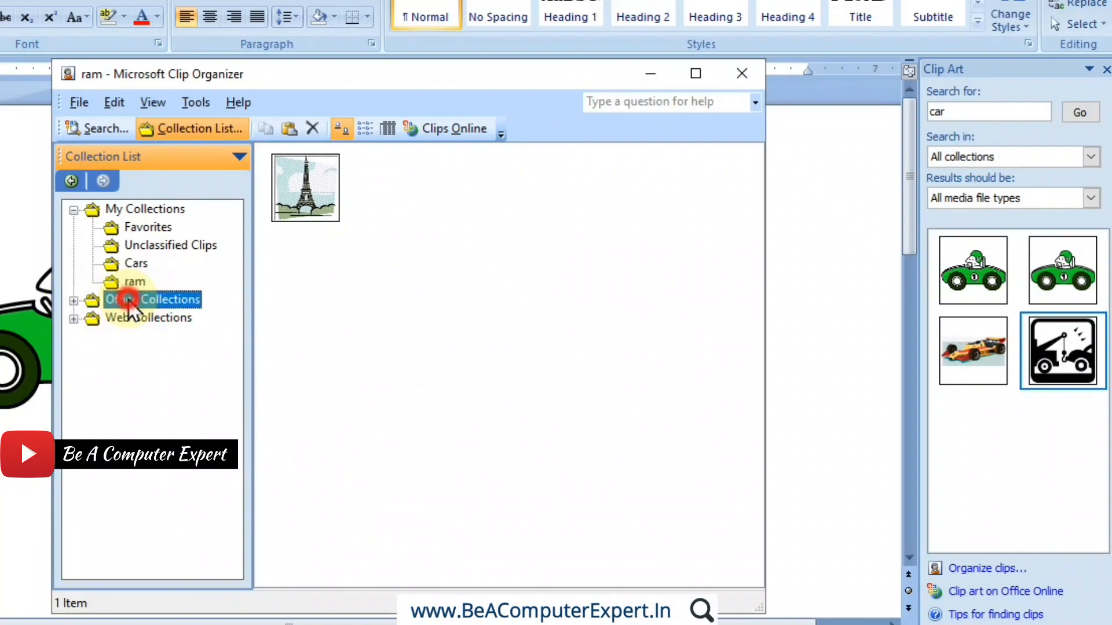
click(77, 302)
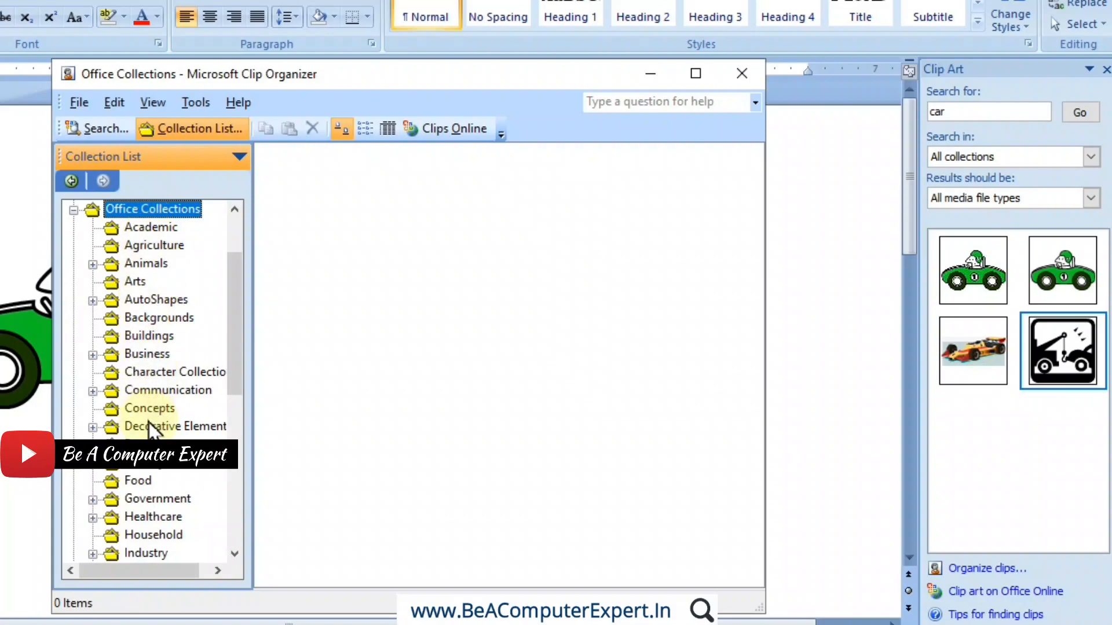
click(135, 282)
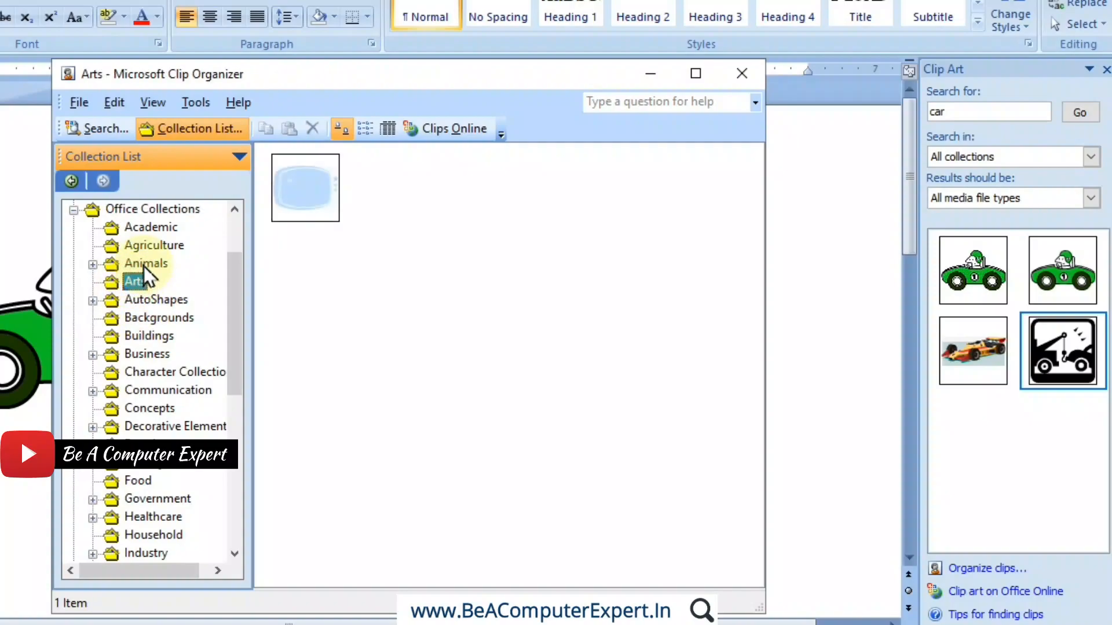
- Expand the Animals collection, view its Domestic and Wild clips, and look at the tiger clip's options
click(144, 265)
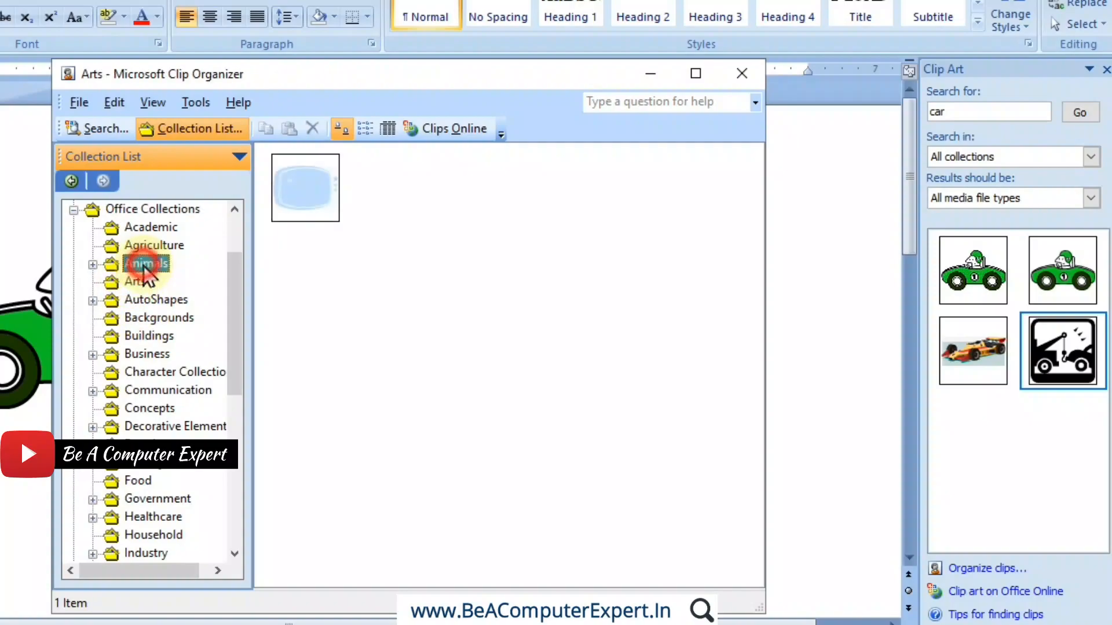
click(92, 264)
click(172, 286)
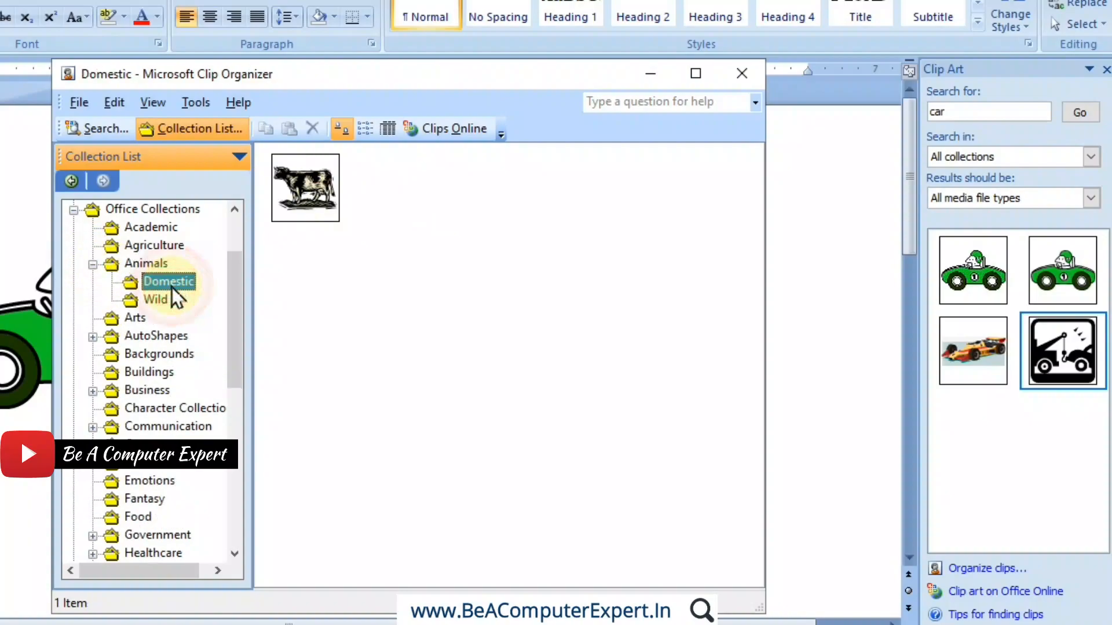
click(162, 299)
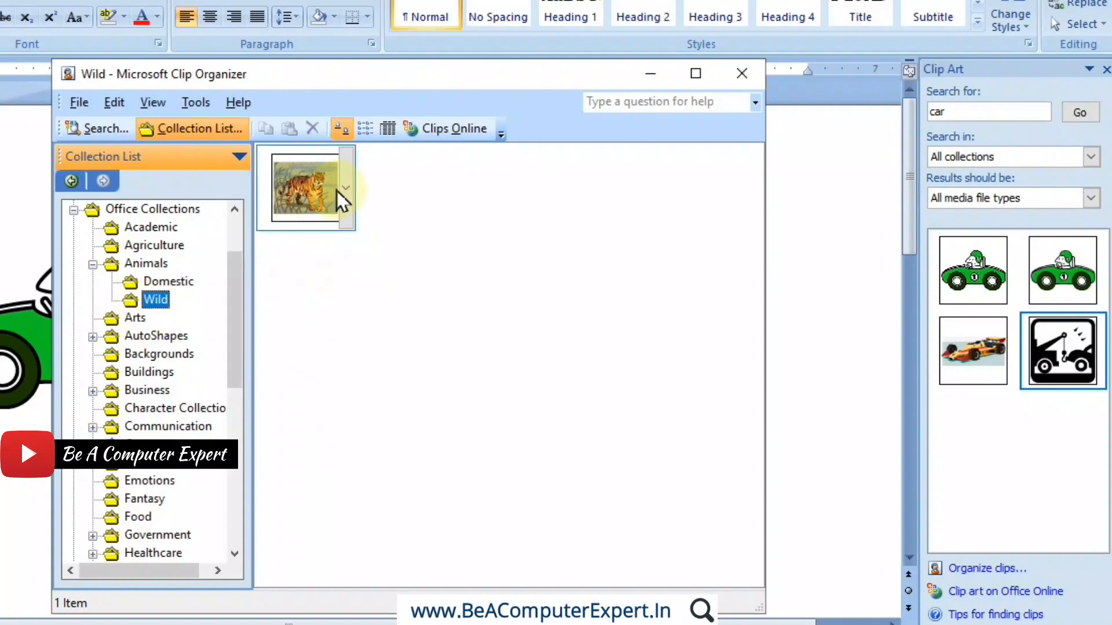
right_click(347, 190)
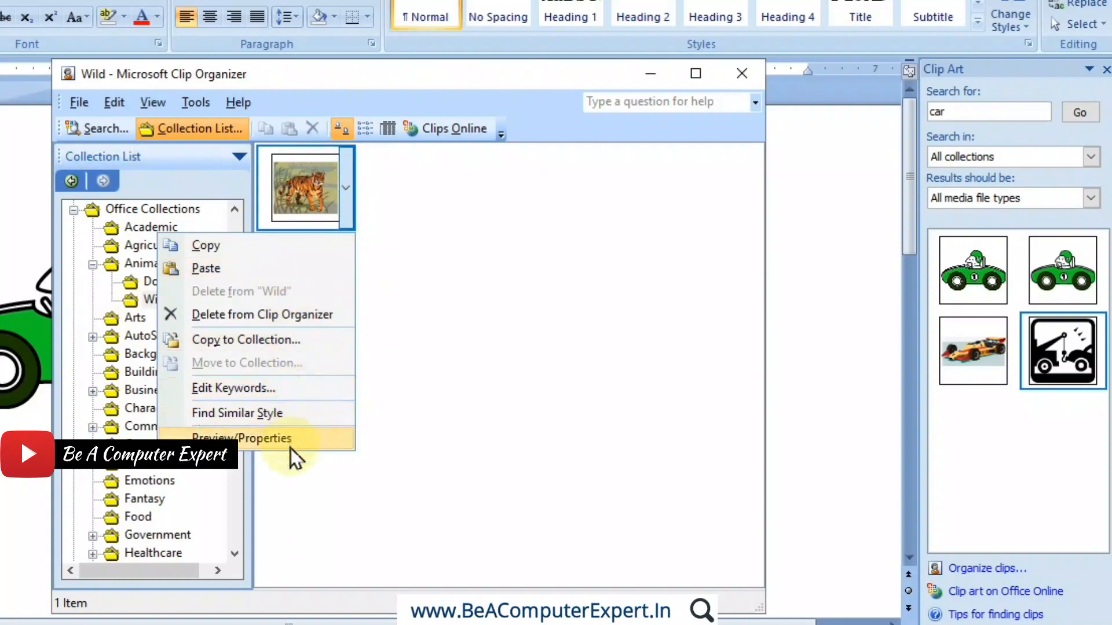
click(375, 297)
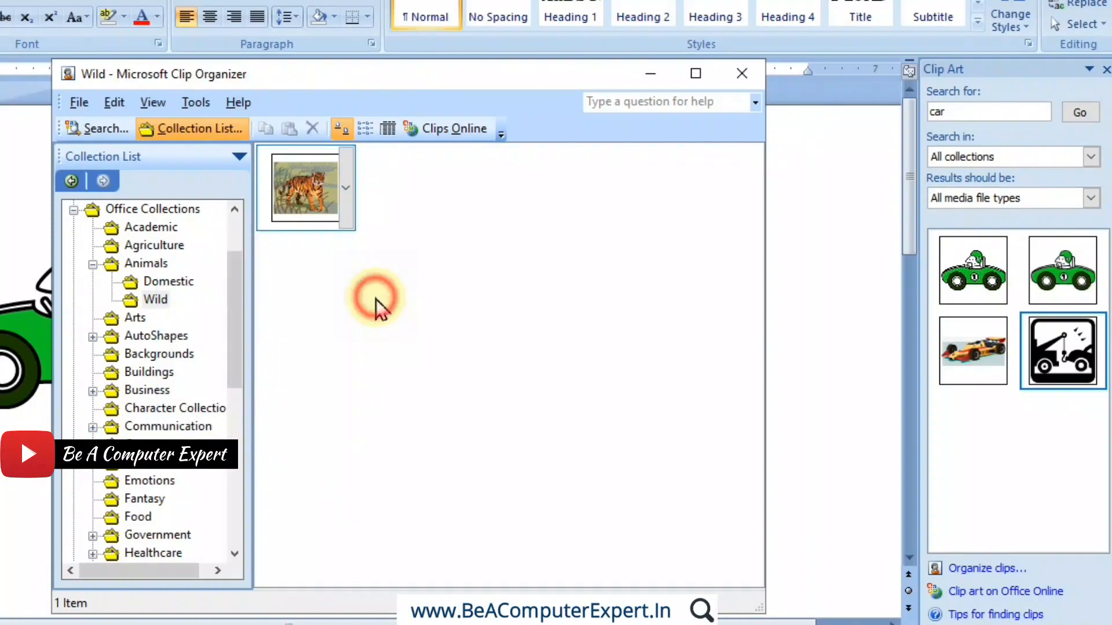
- Collapse the Animals and Office Collections folders and look at the options available for Web Collections
click(93, 264)
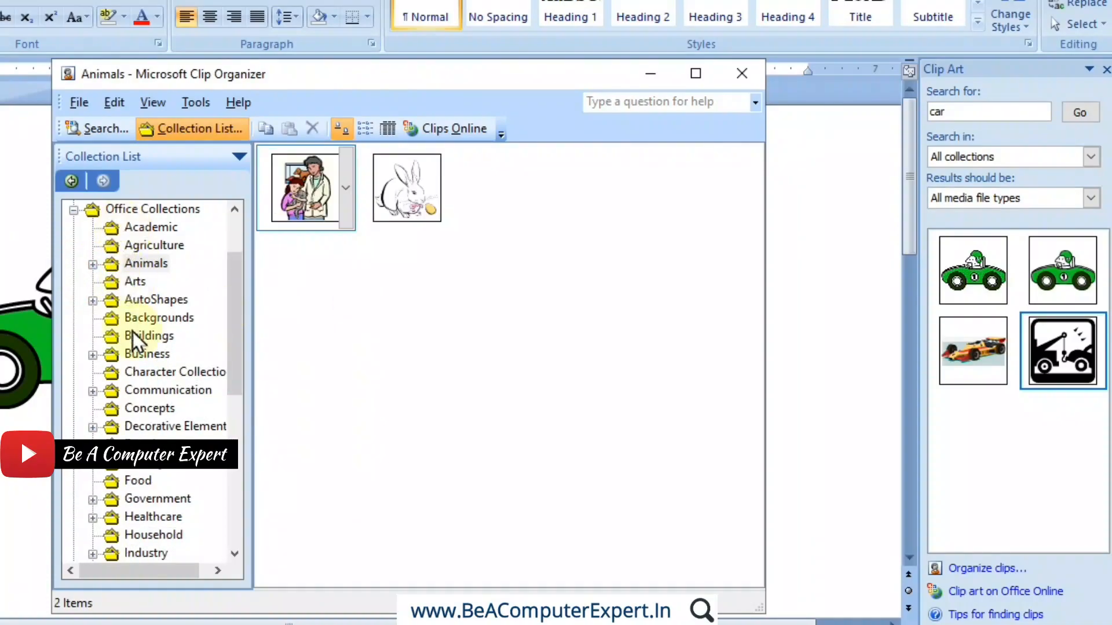
click(74, 211)
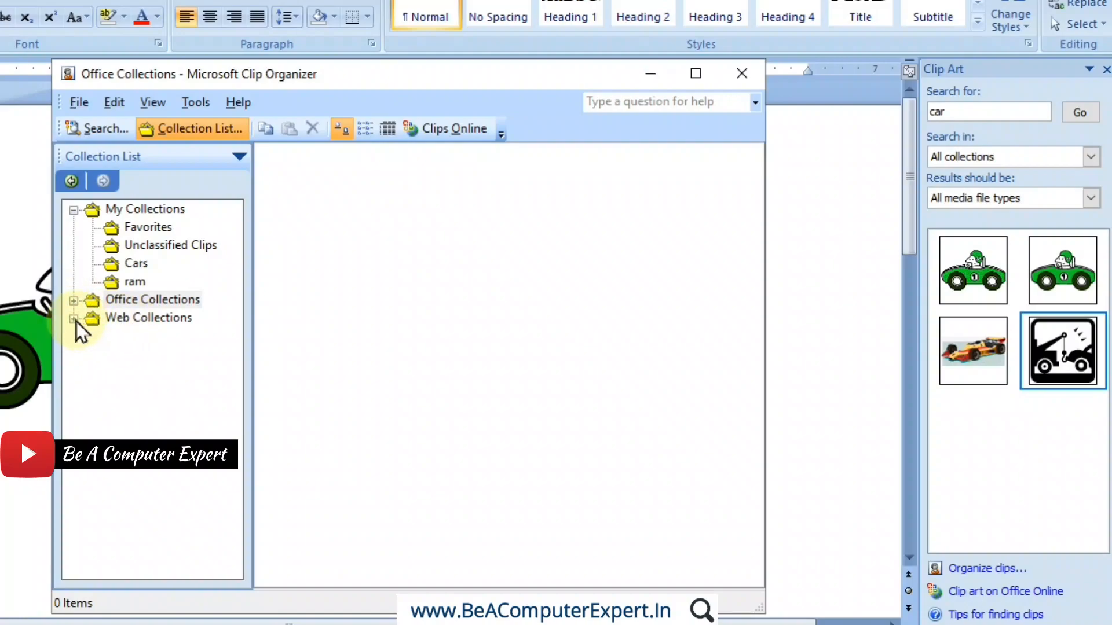
click(135, 321)
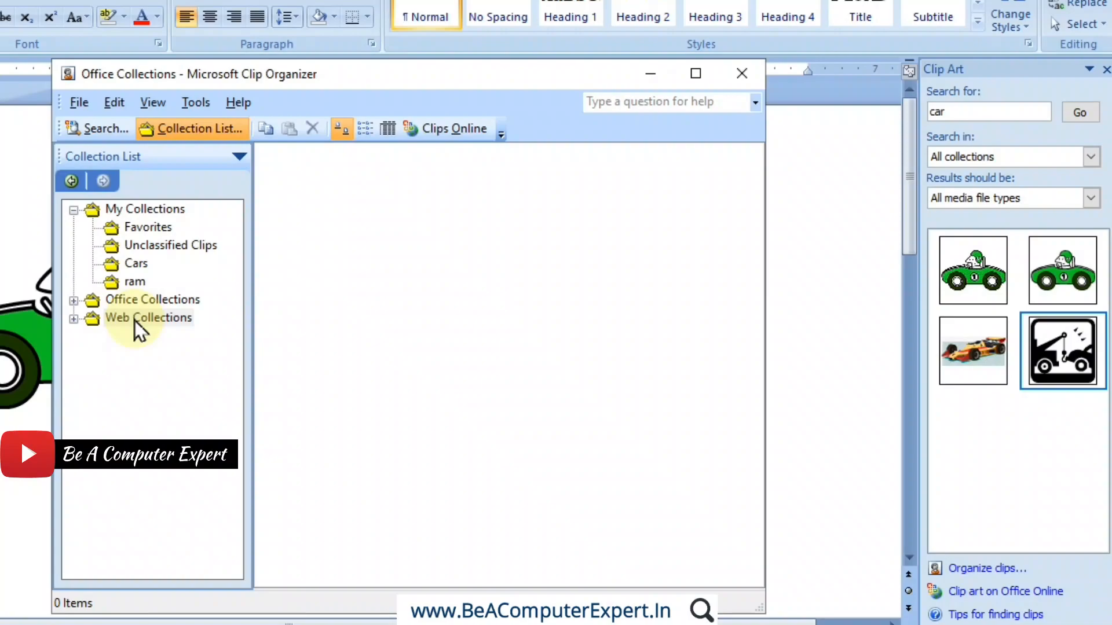
right_click(135, 321)
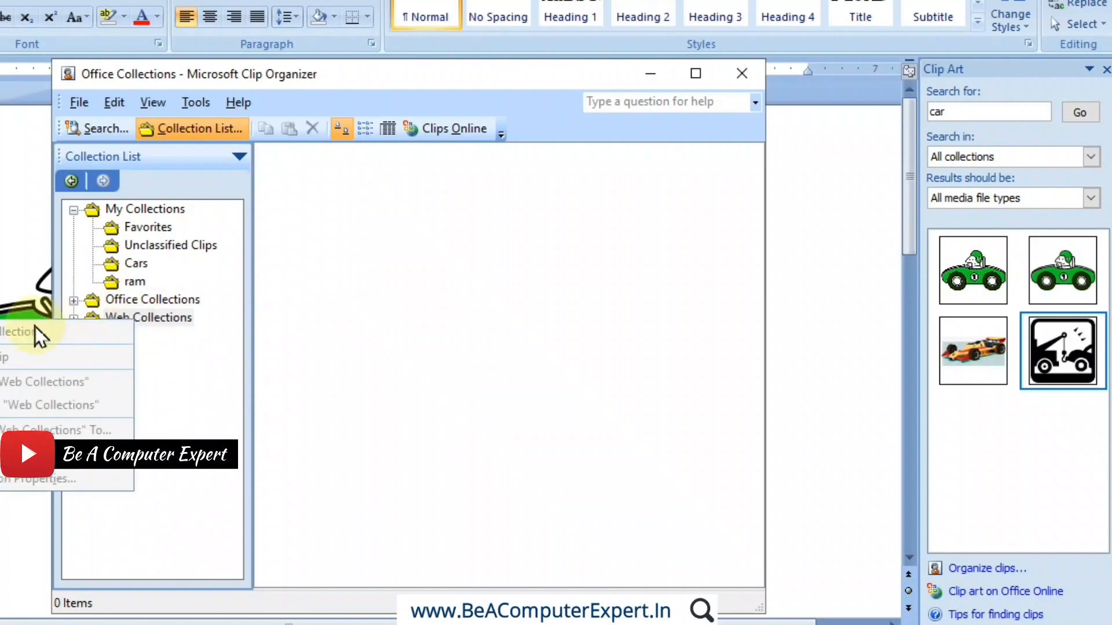
click(181, 405)
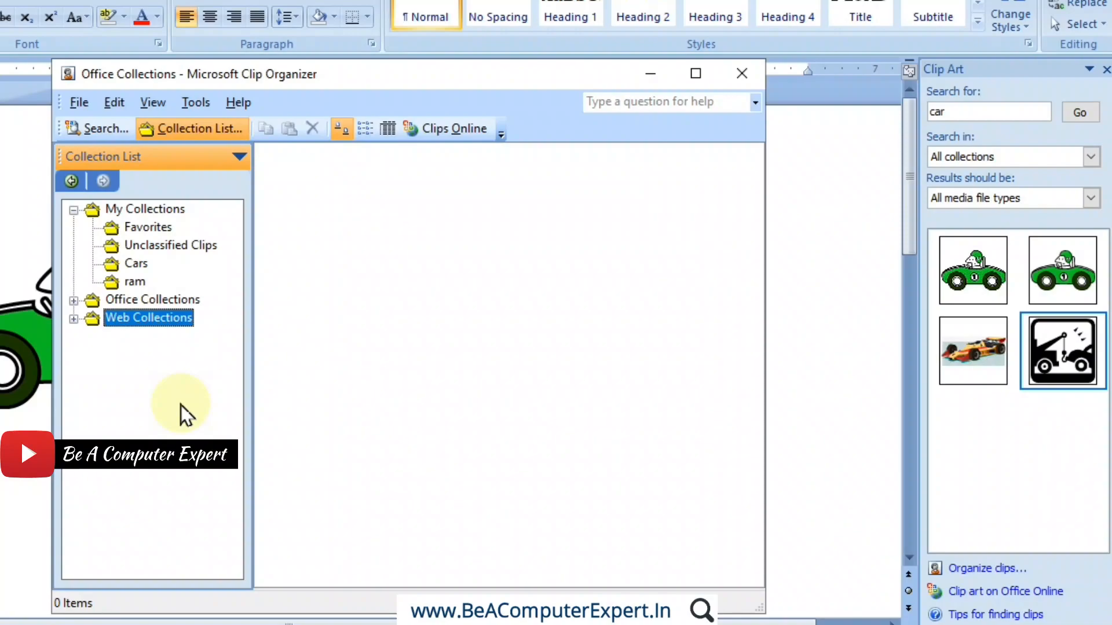
- View the clips in Cars, expand Office Collections, and look through AutoShapes and the rest of the category list
click(137, 265)
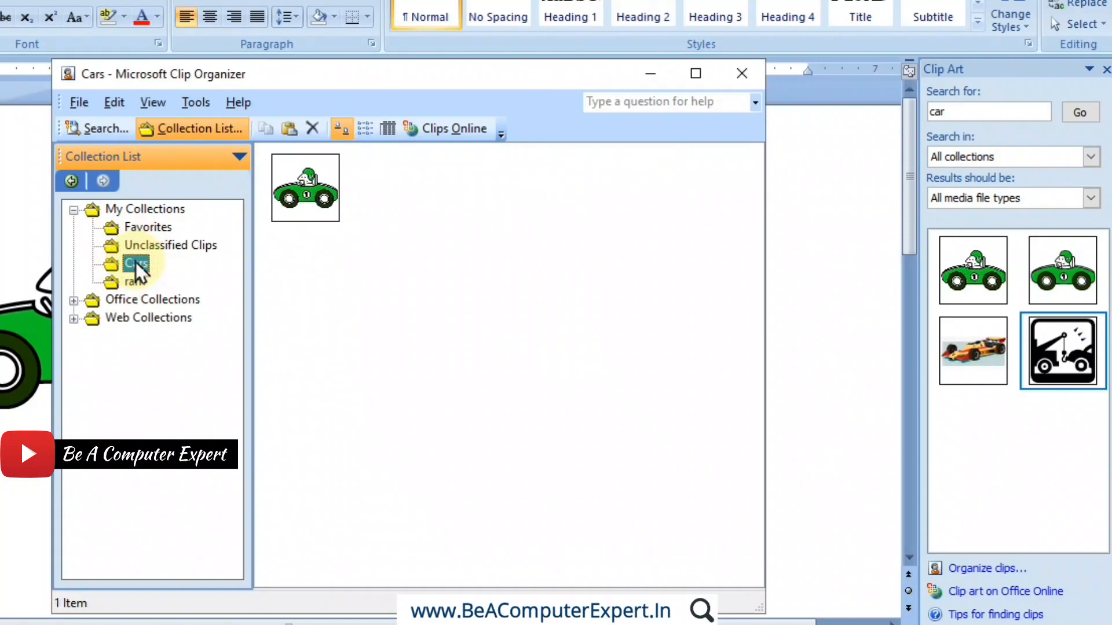
click(74, 301)
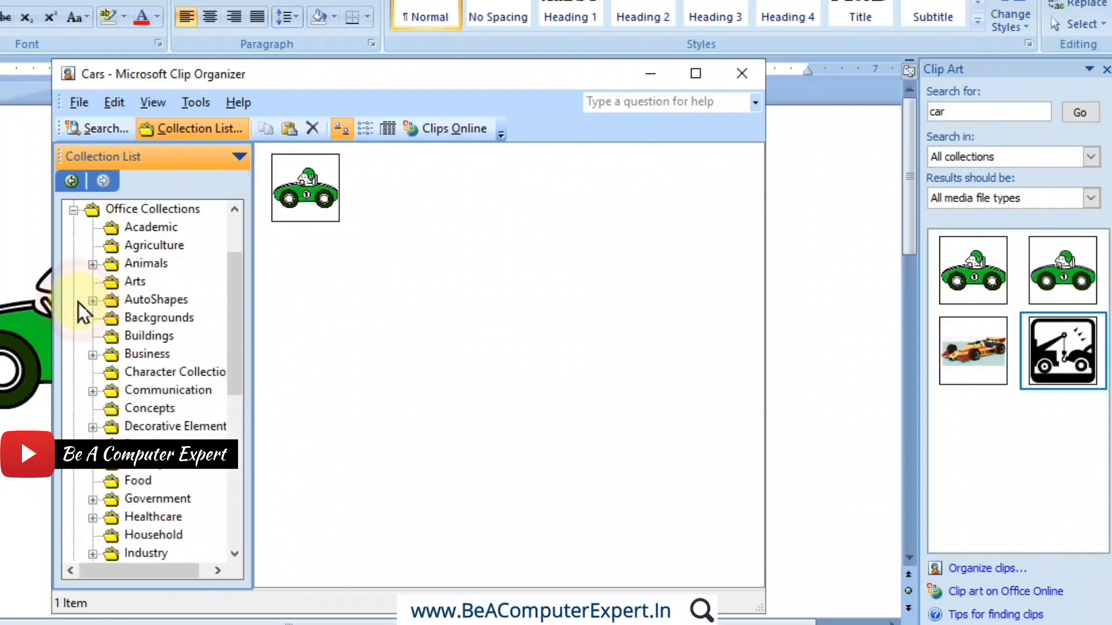
click(172, 300)
drag(235, 342, 235, 400)
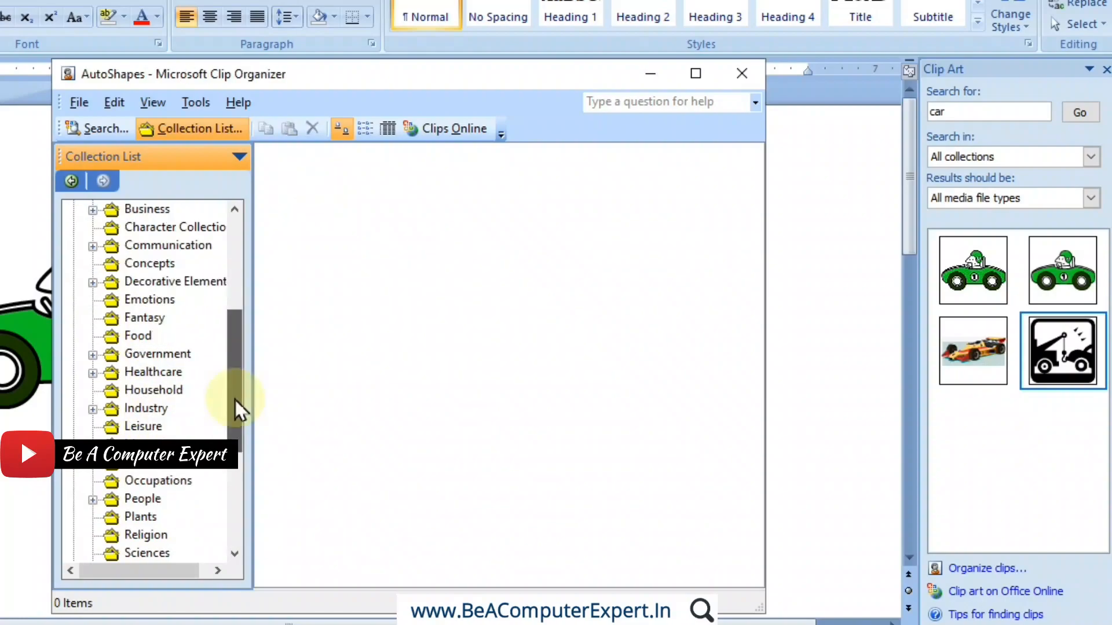
drag(239, 445, 85, 133)
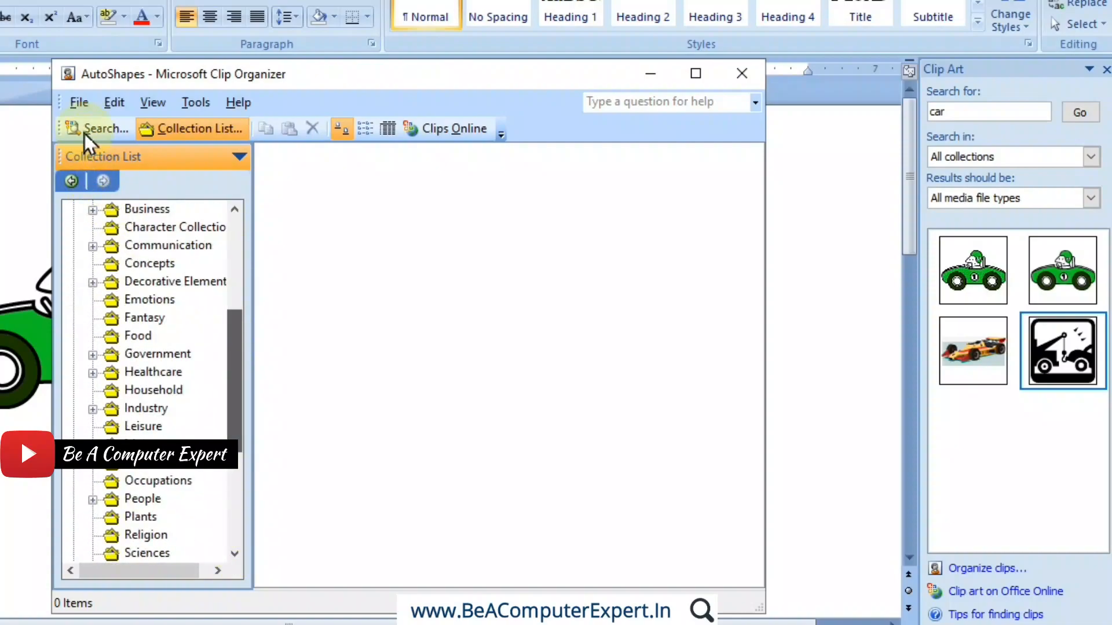
- Search all collections in the Clip Organizer for "car" clips
click(85, 128)
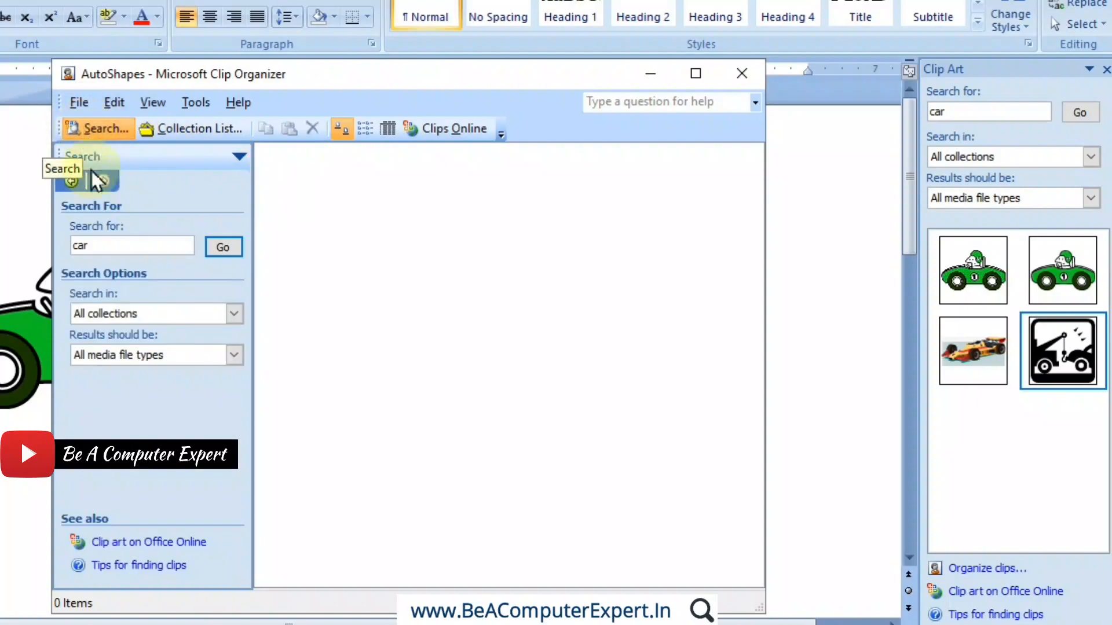
click(104, 247)
click(223, 255)
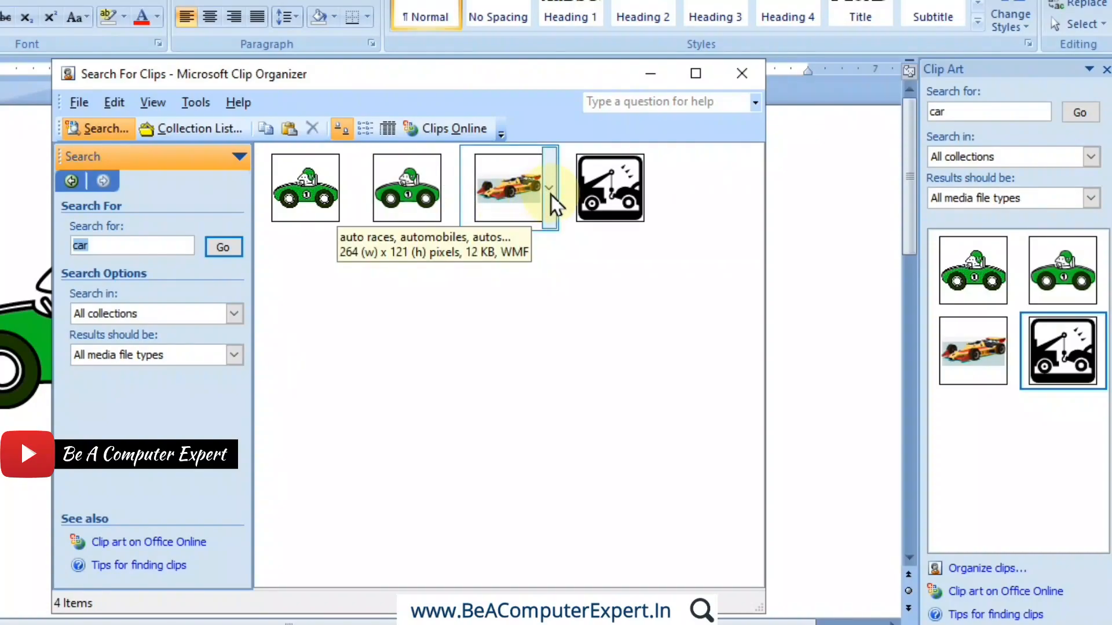
- Copy the orange race car clip from the search results to the Cars collection
click(550, 191)
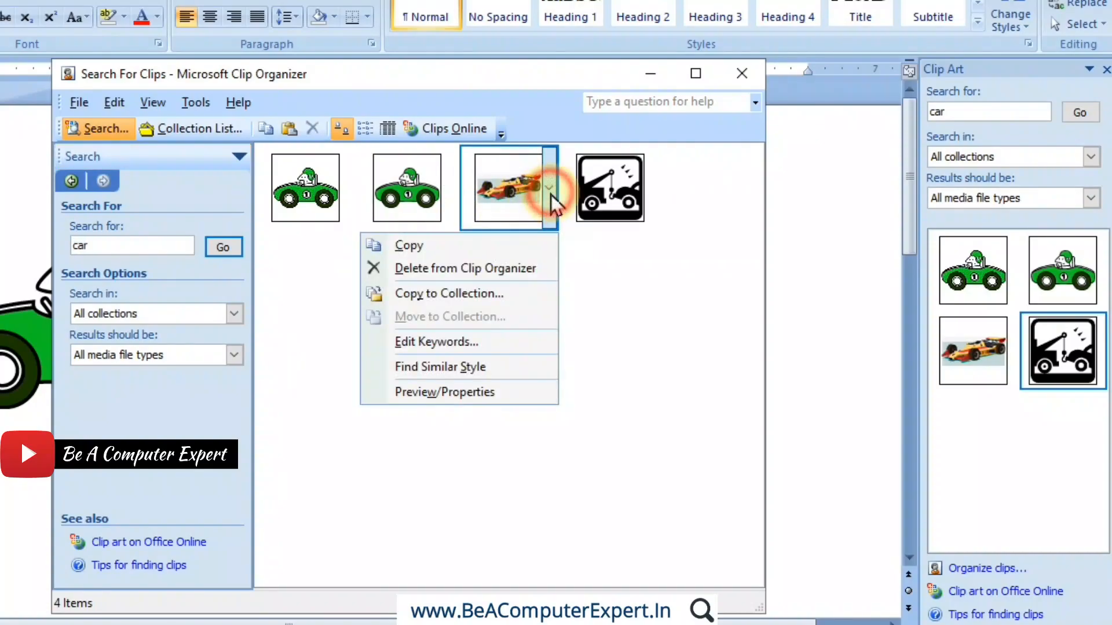
click(482, 294)
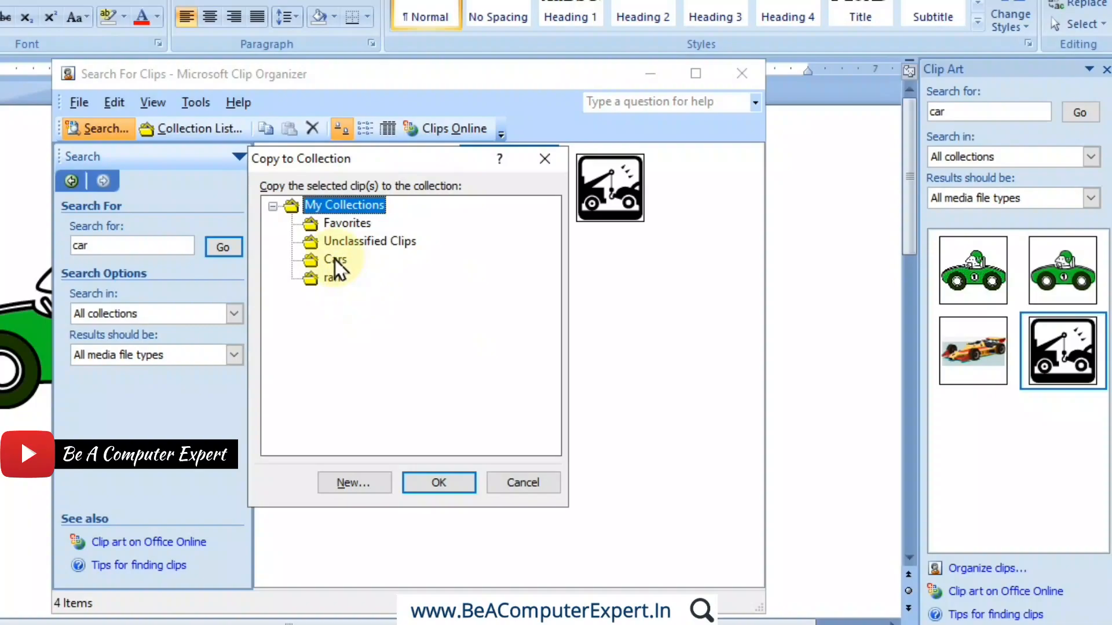
click(335, 259)
click(437, 485)
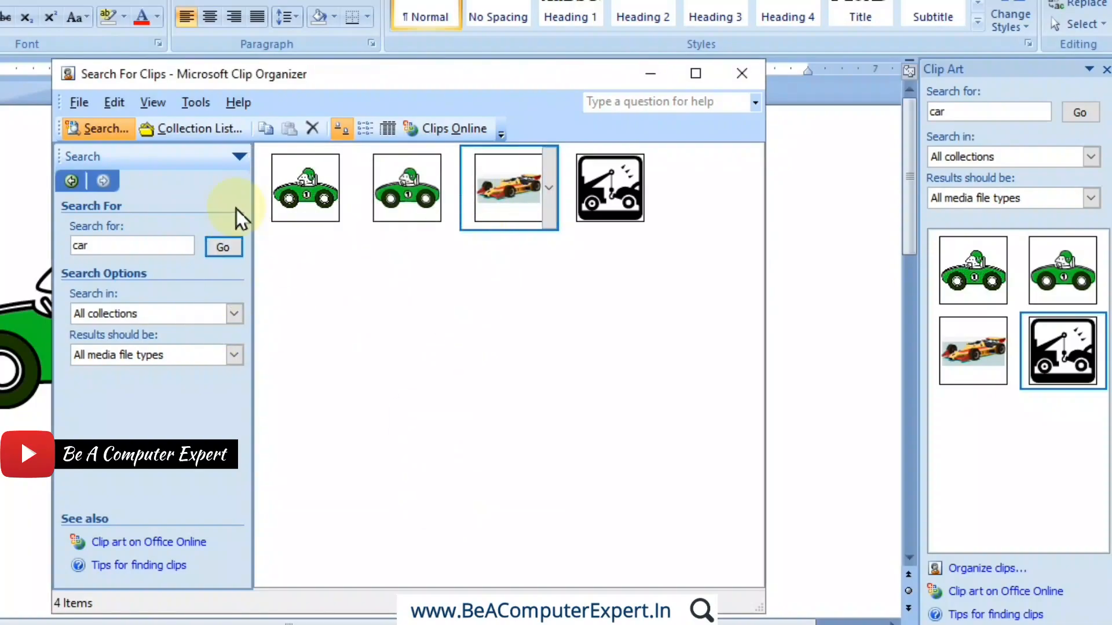
- Return to the collection list, collapse Office Collections, and view the clips in the Cars collection
click(193, 130)
click(234, 259)
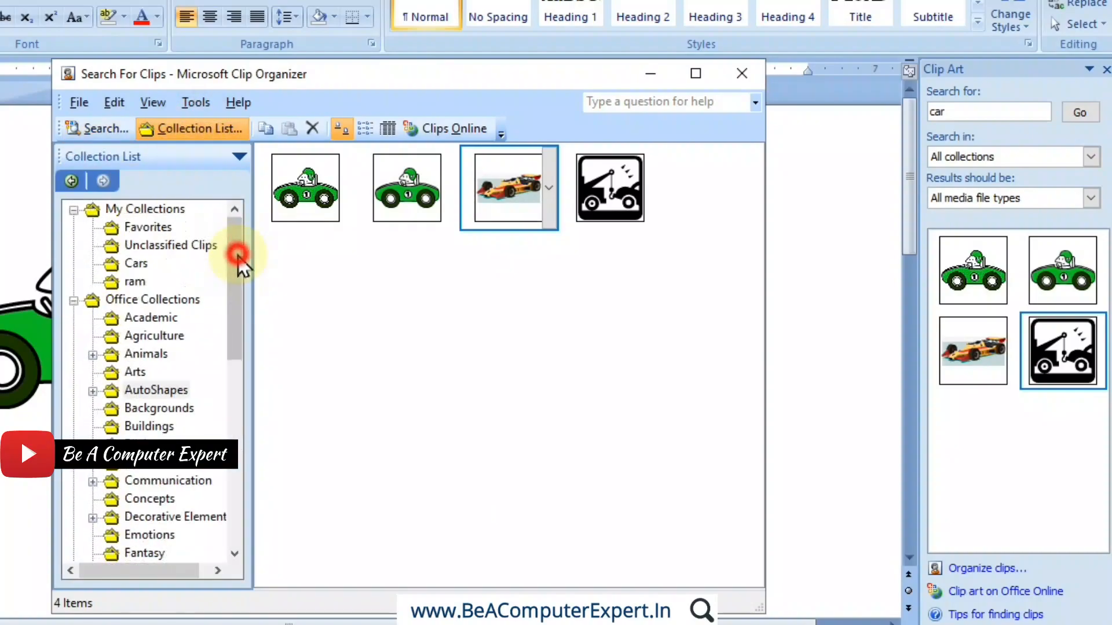
click(75, 301)
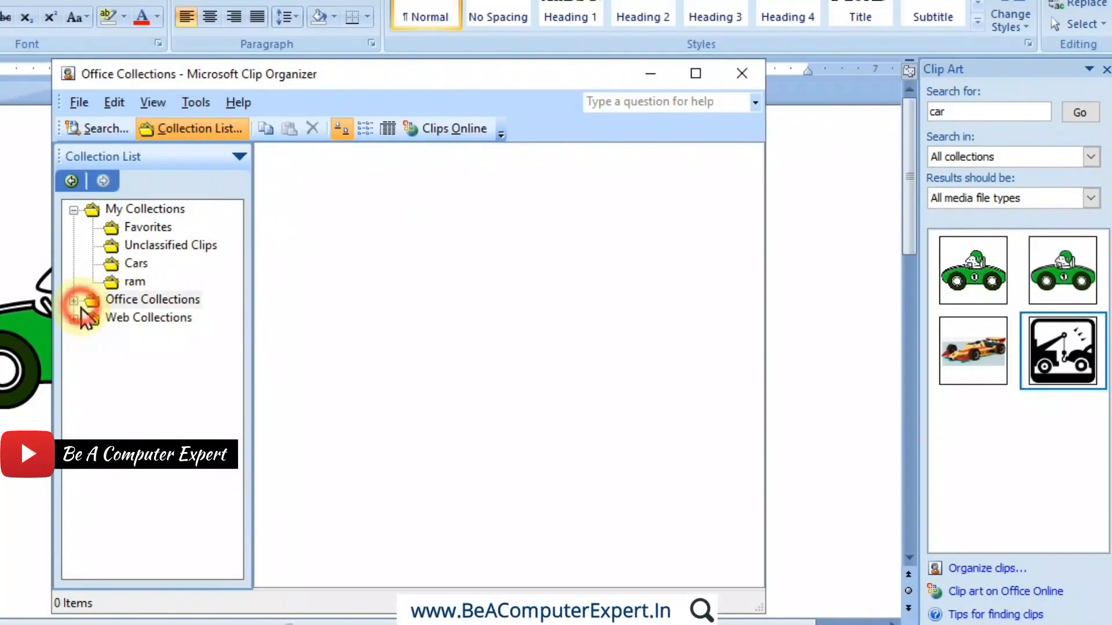
click(137, 263)
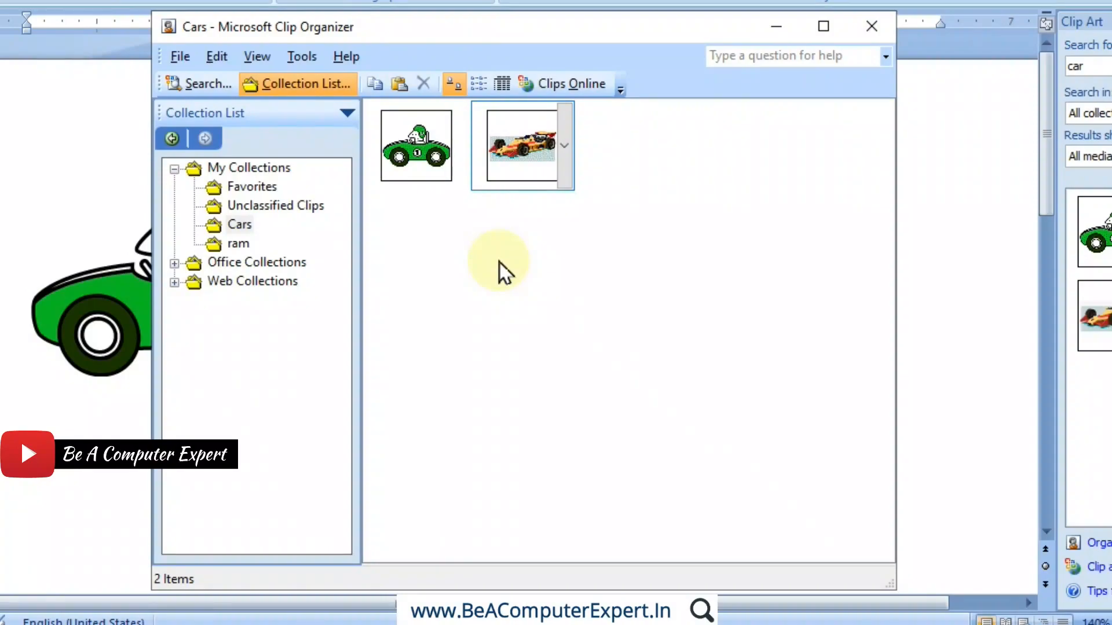
- Create a new collection named Animals inside the custom collection below Cars
right_click(231, 247)
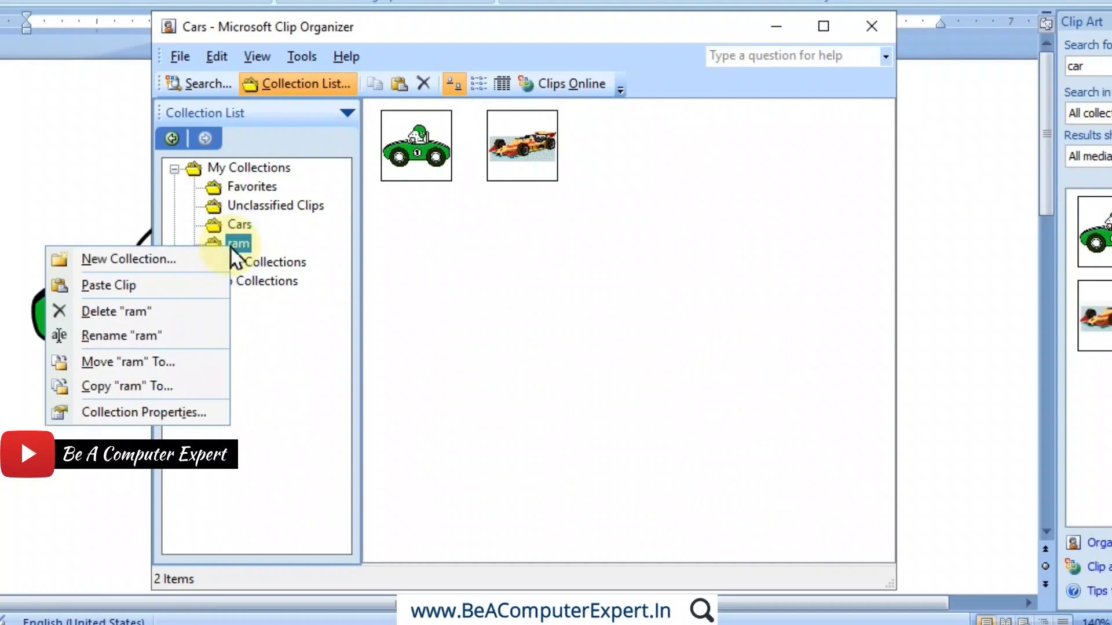
click(176, 261)
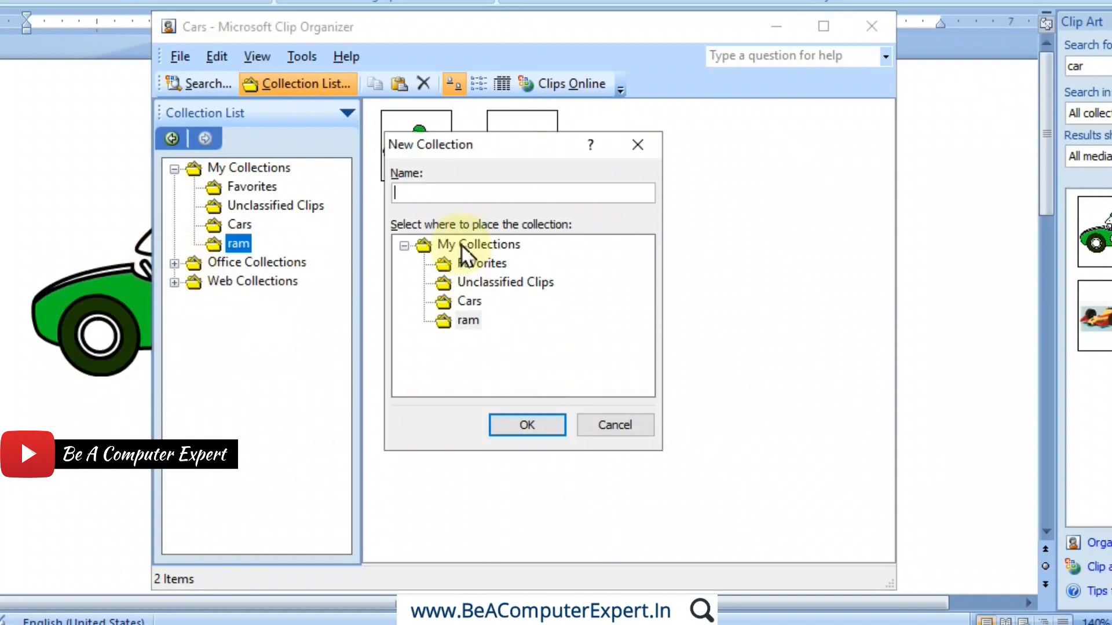
click(452, 197)
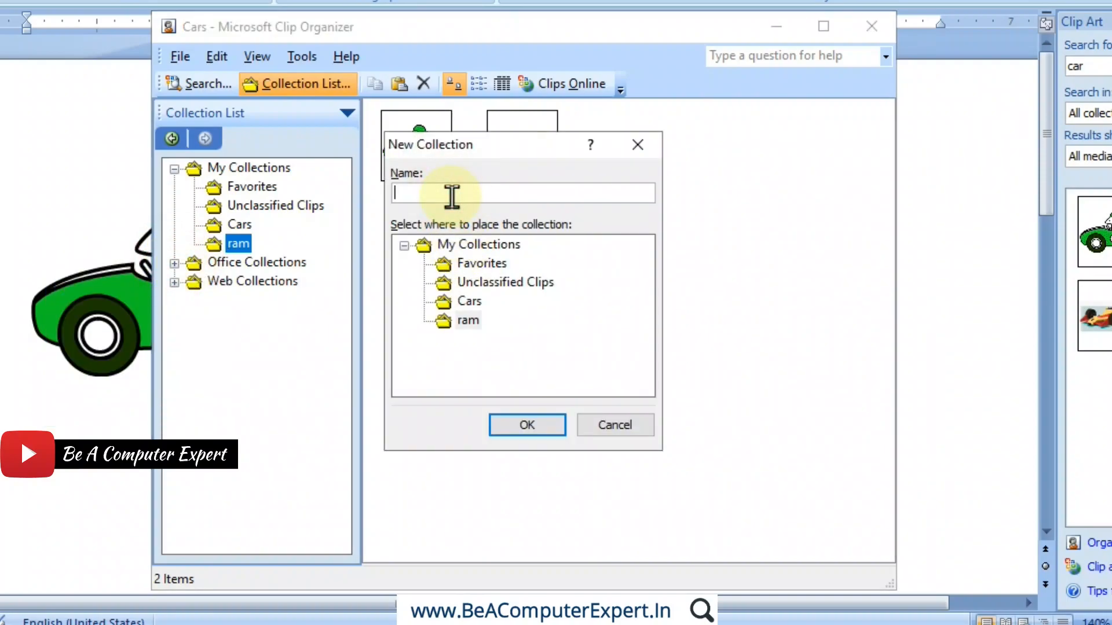
text(Animals)
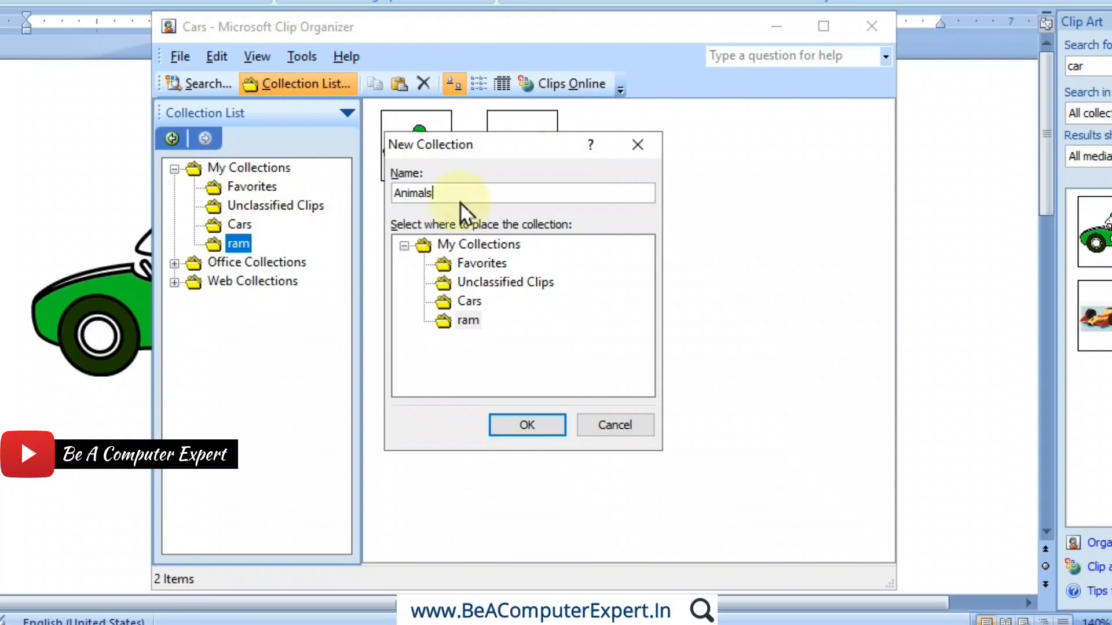
click(539, 427)
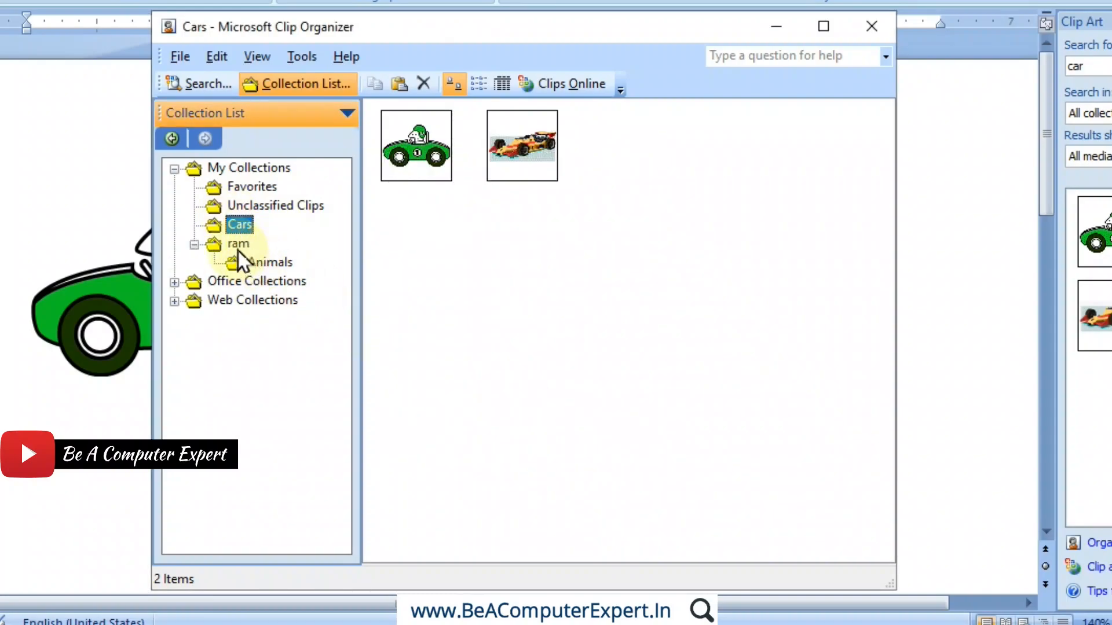
- Move the new Animals collection out of its parent collection to directly under My Collections
right_click(234, 243)
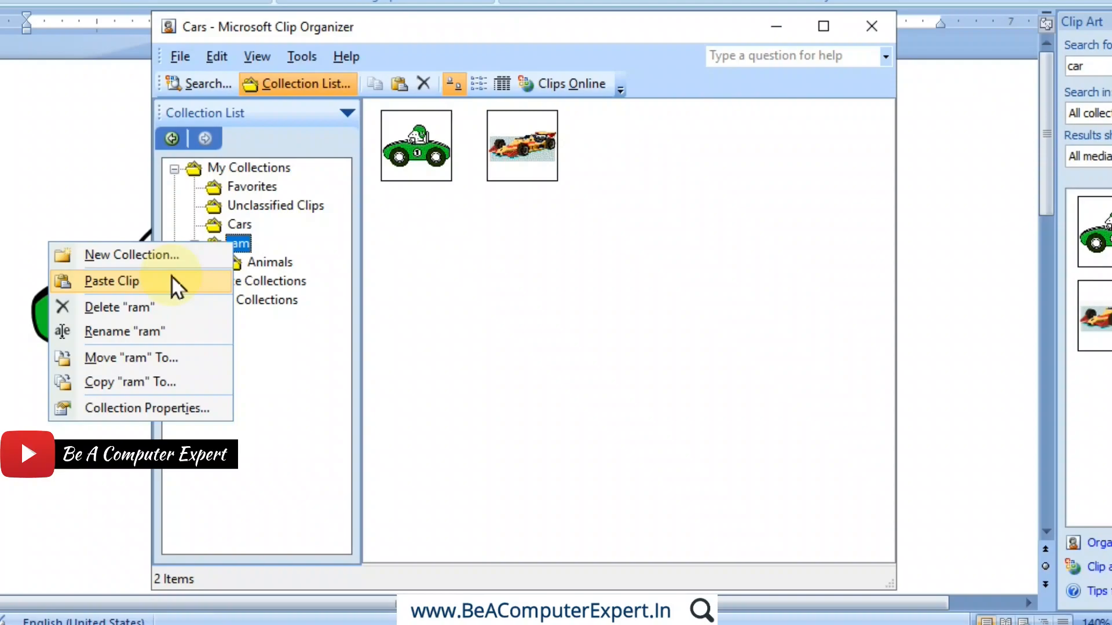
click(291, 257)
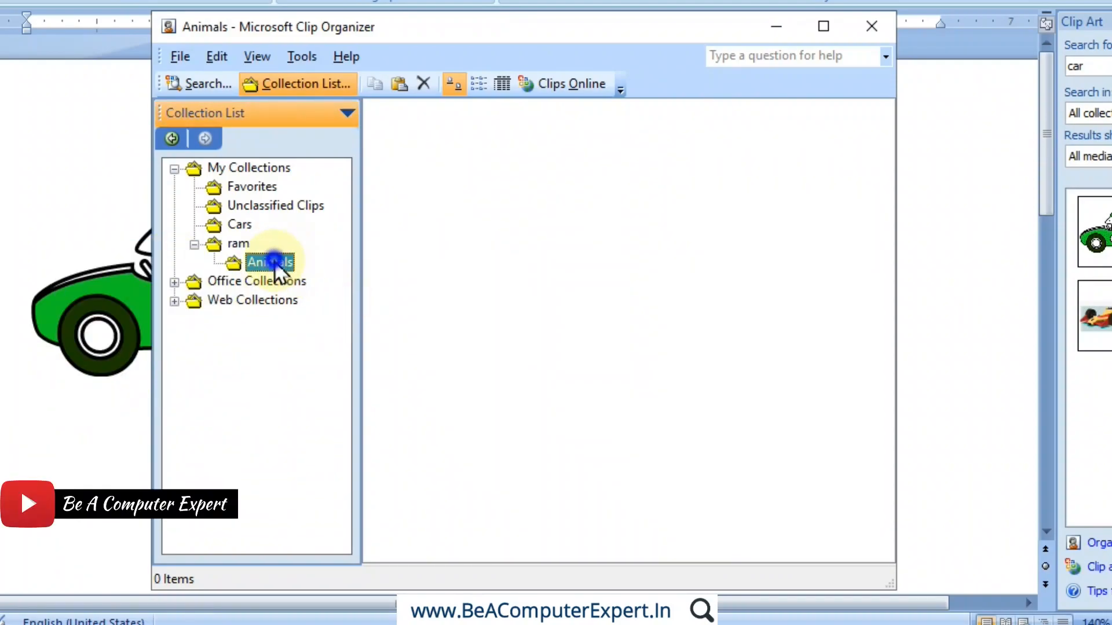
right_click(275, 262)
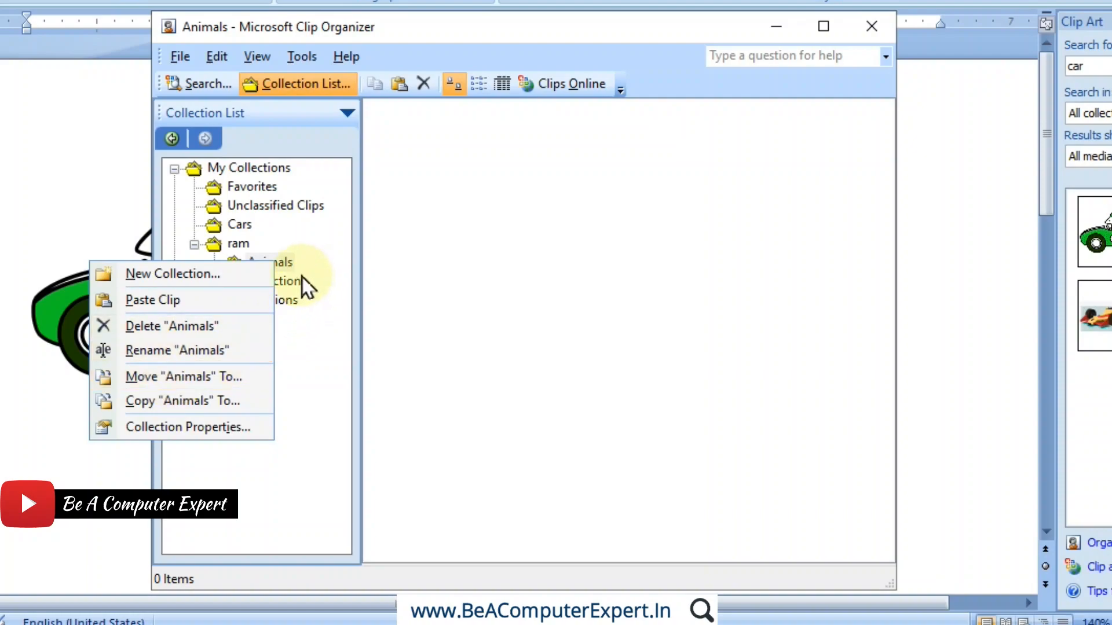
click(173, 376)
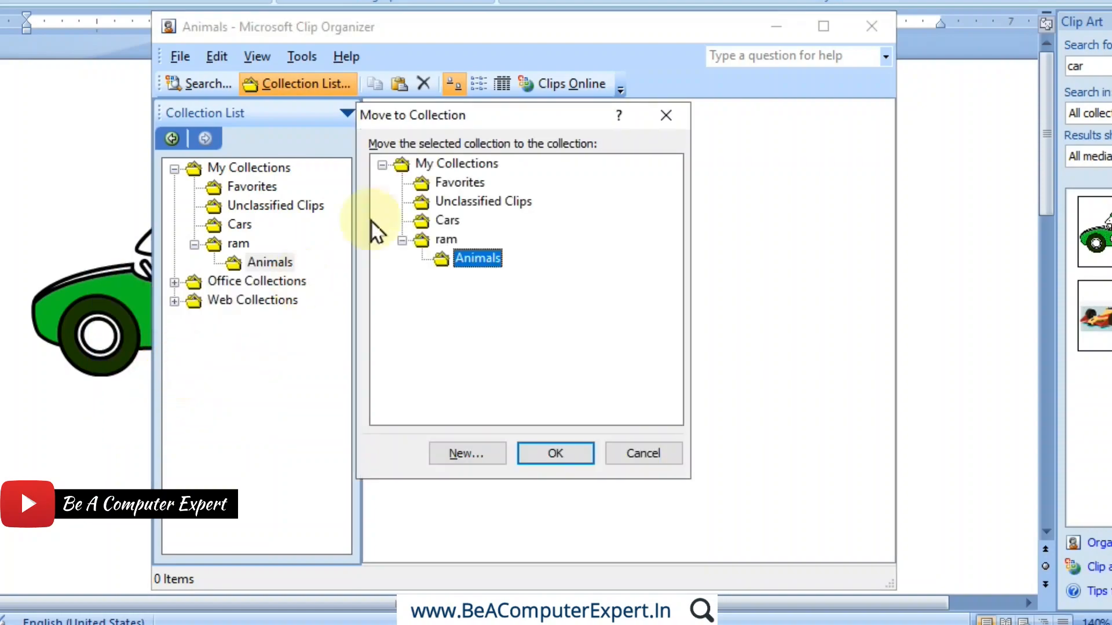
click(431, 165)
click(585, 455)
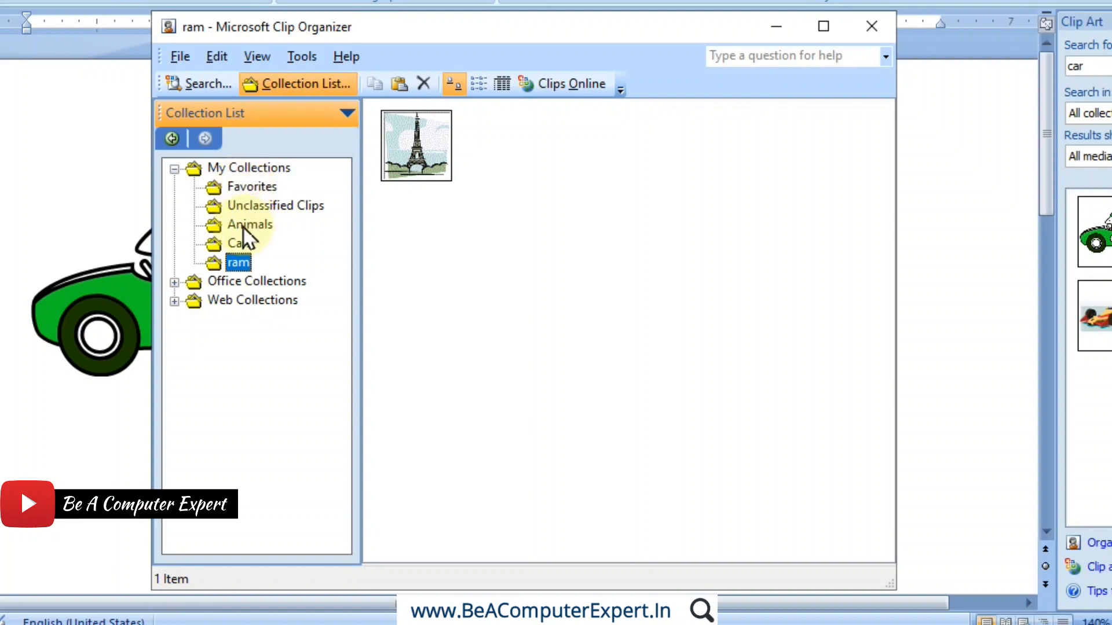
- Copy the Animals collection into the custom collection listed below Cars
click(244, 228)
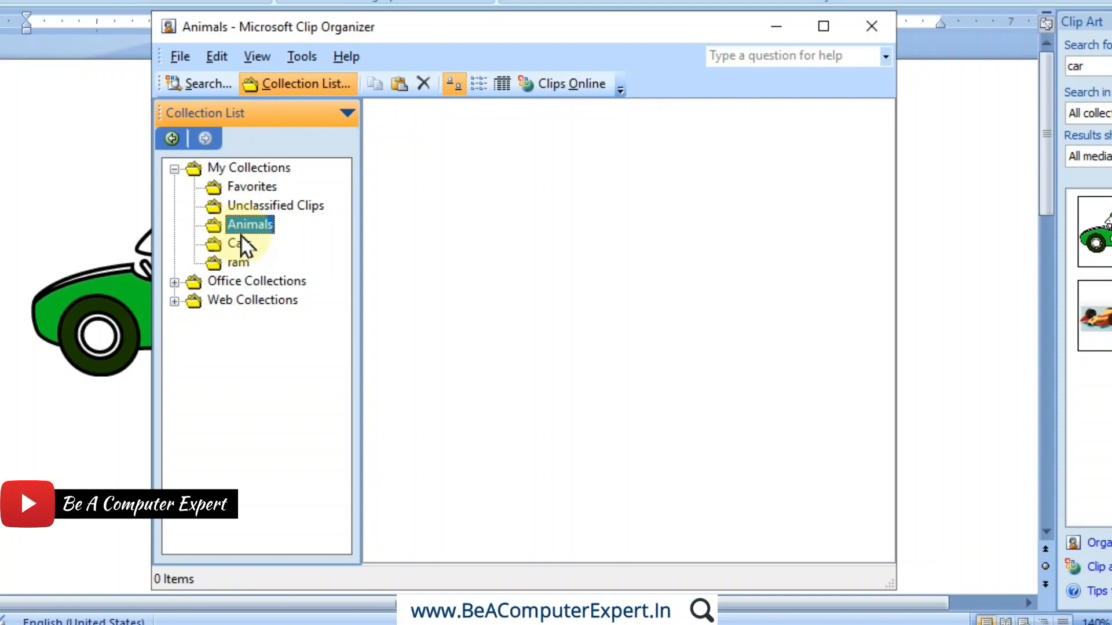
right_click(242, 227)
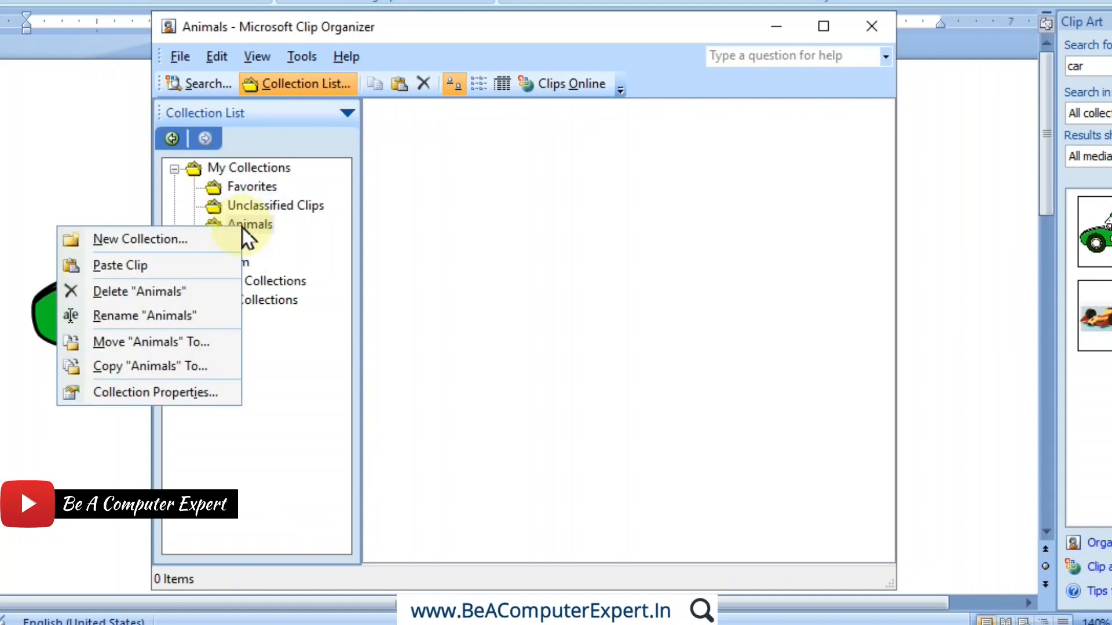
click(203, 365)
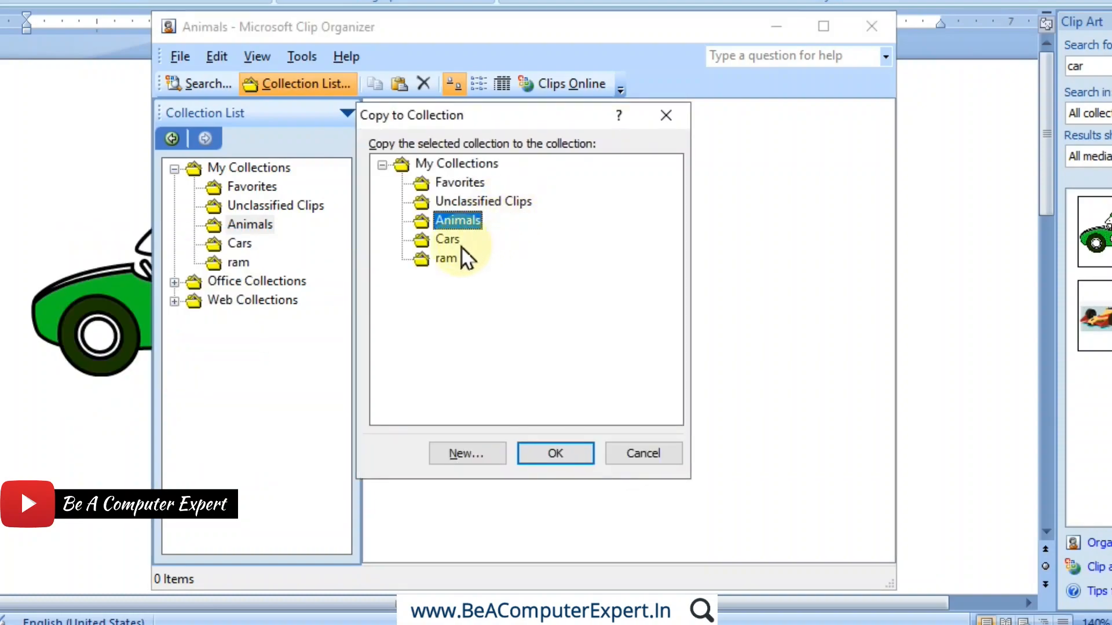
click(446, 258)
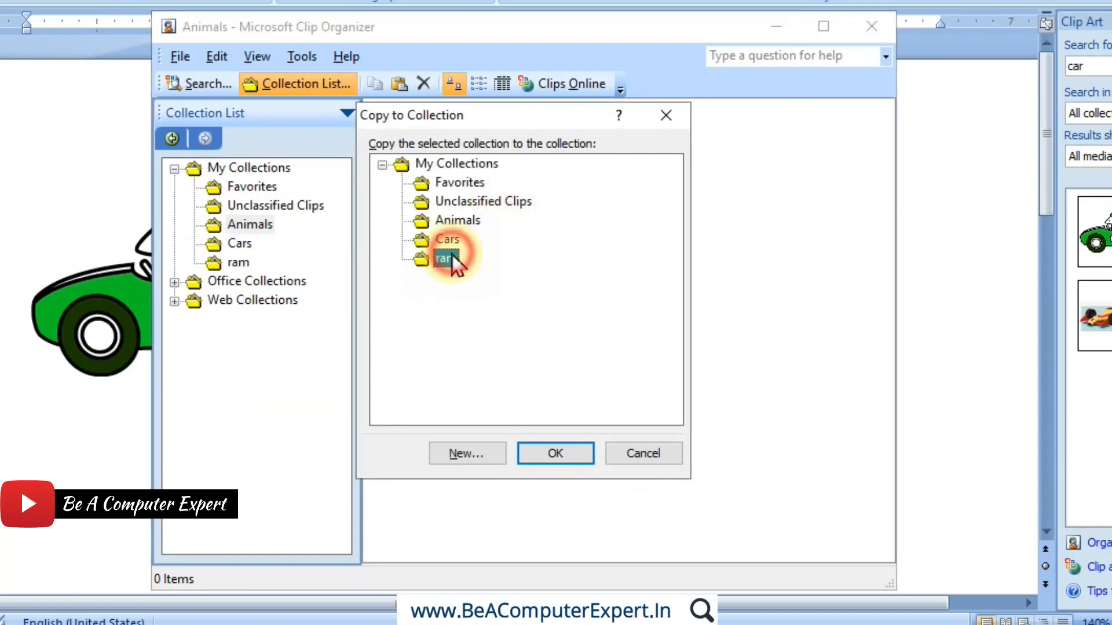
click(547, 454)
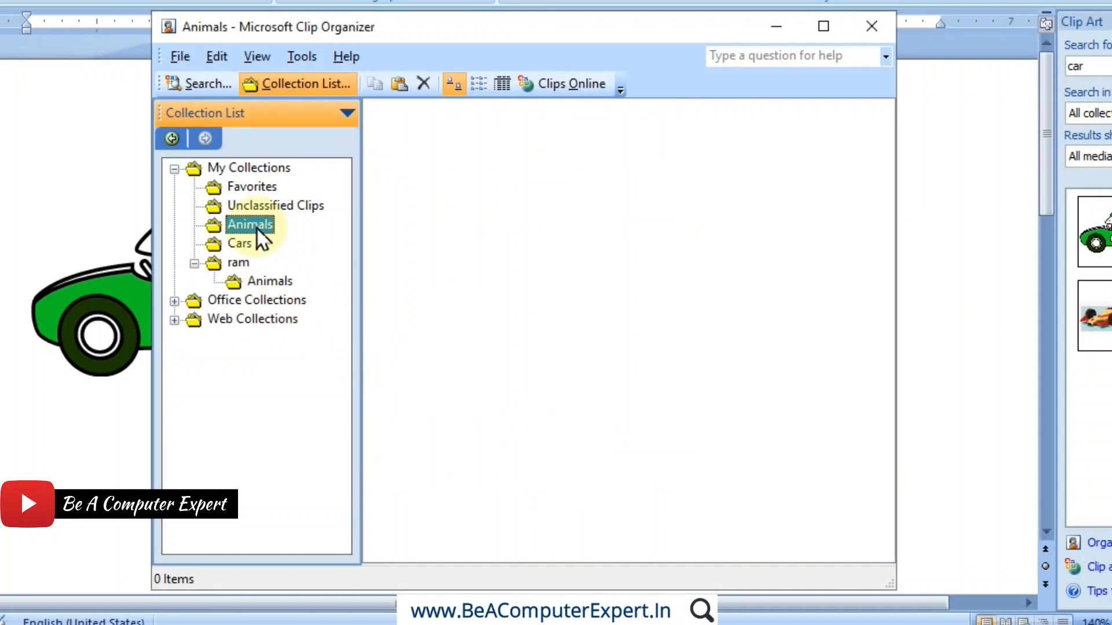
- View both Animals collections and paste the copied green car clip into the nested one
click(266, 282)
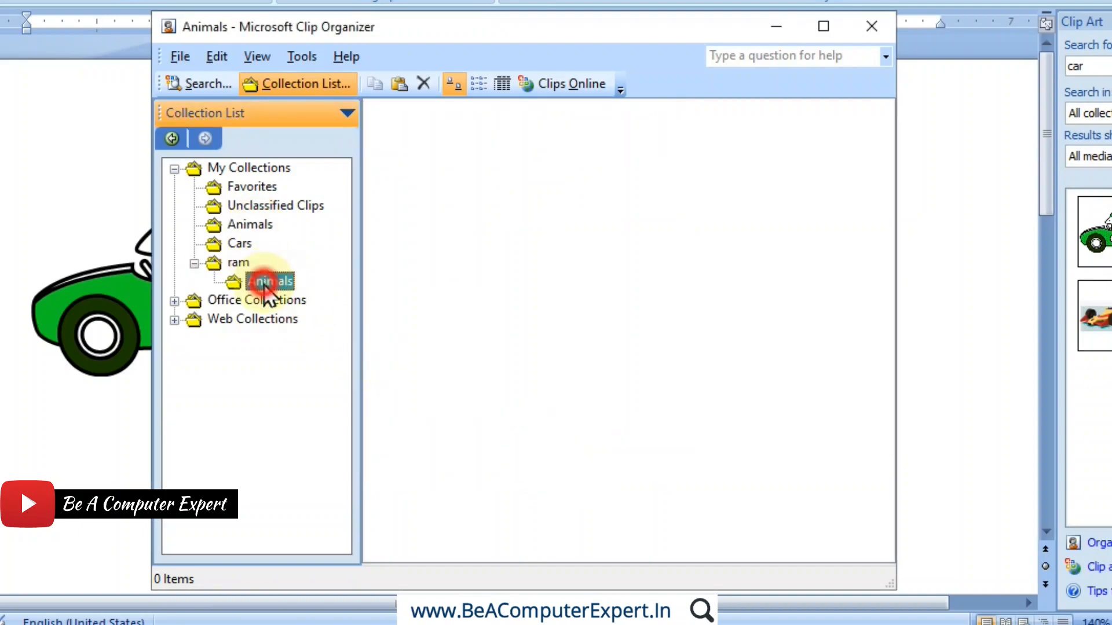
click(242, 225)
click(274, 287)
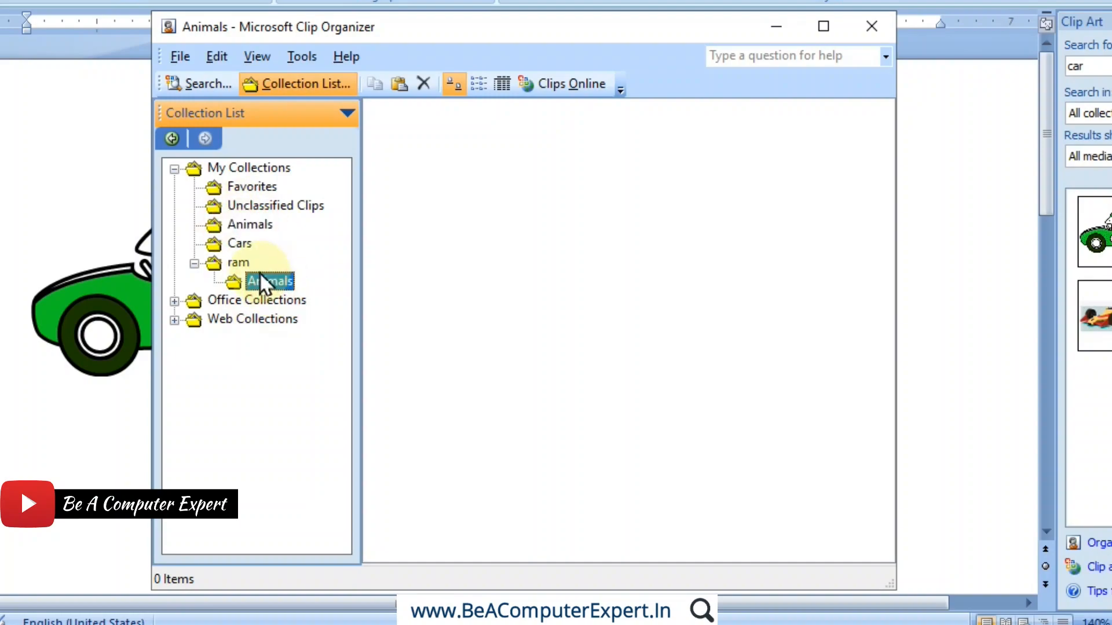
right_click(260, 278)
click(159, 318)
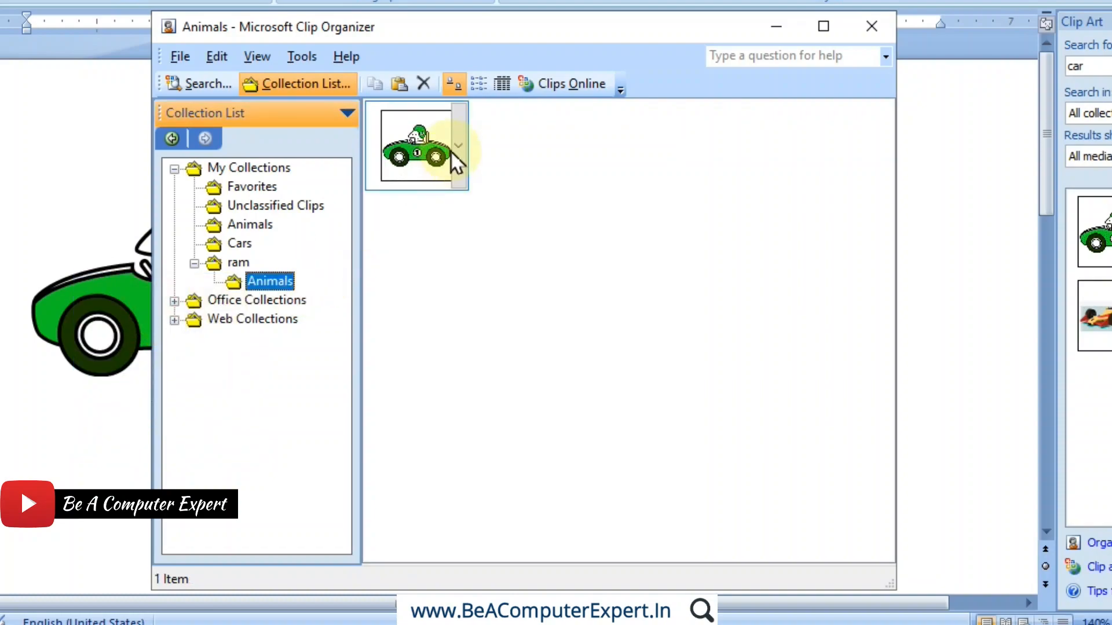
- Copy the rabbit clip from the Animals collection under Office Collections and paste it into the nested custom Animals collection
click(174, 302)
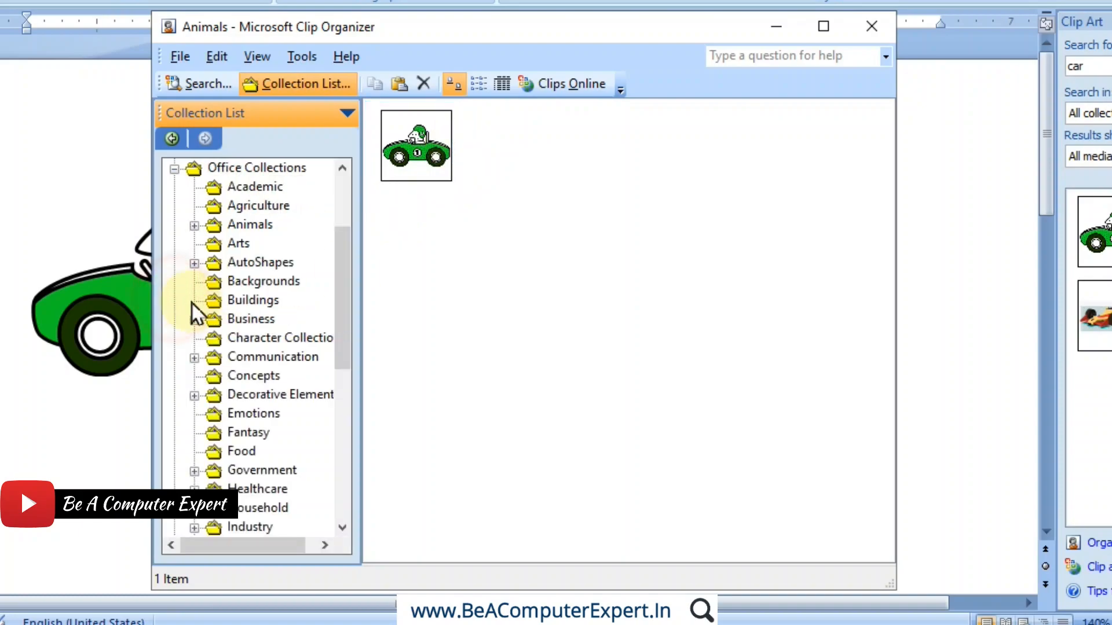
click(256, 224)
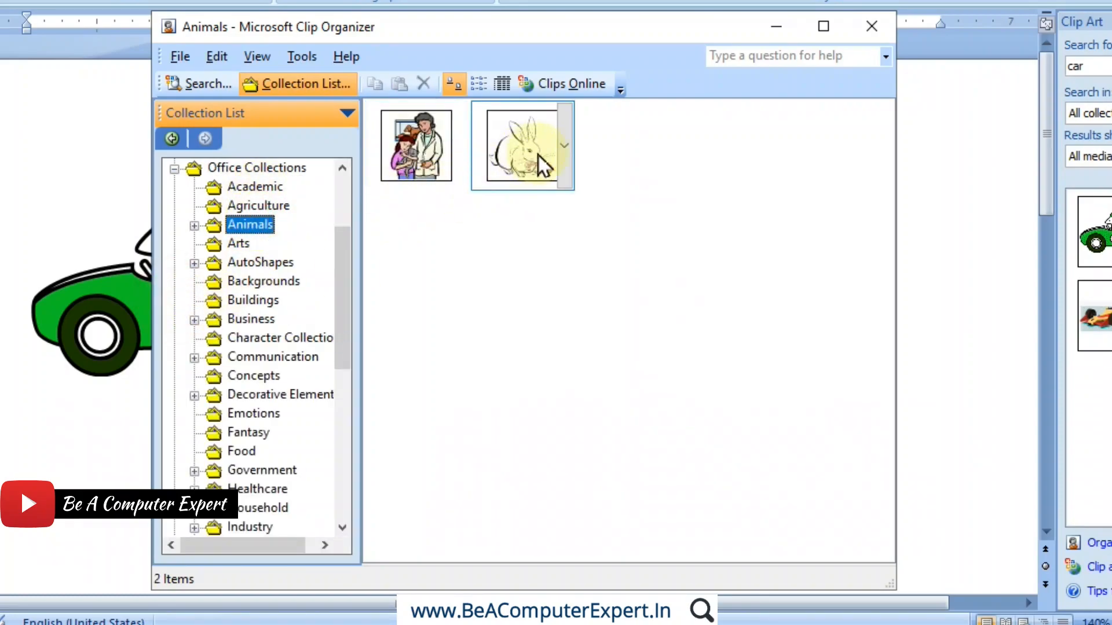
click(568, 155)
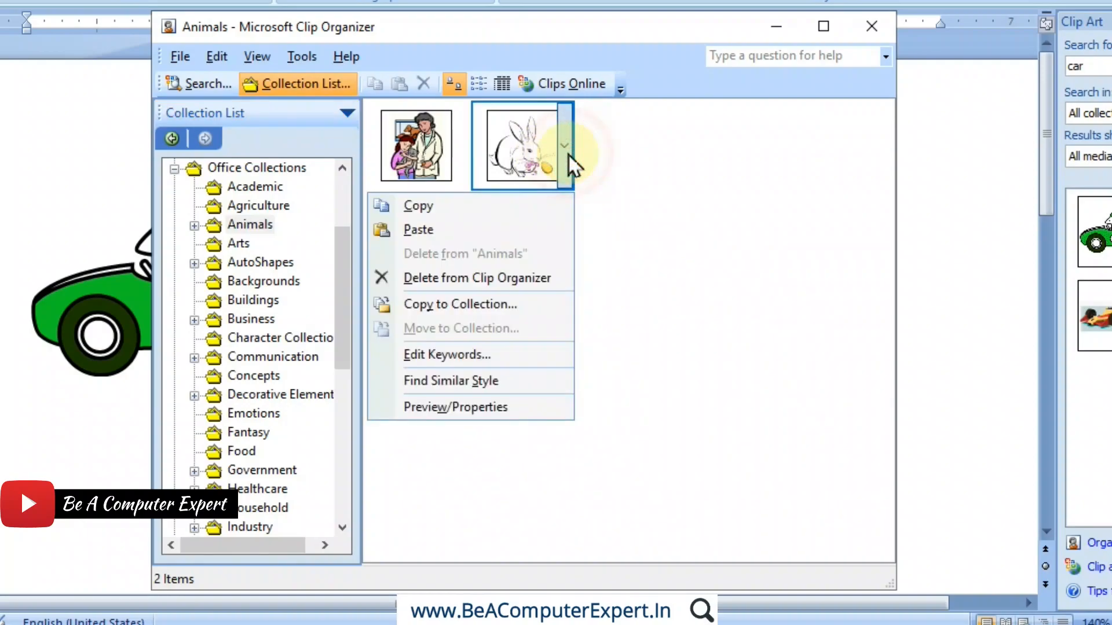
click(452, 212)
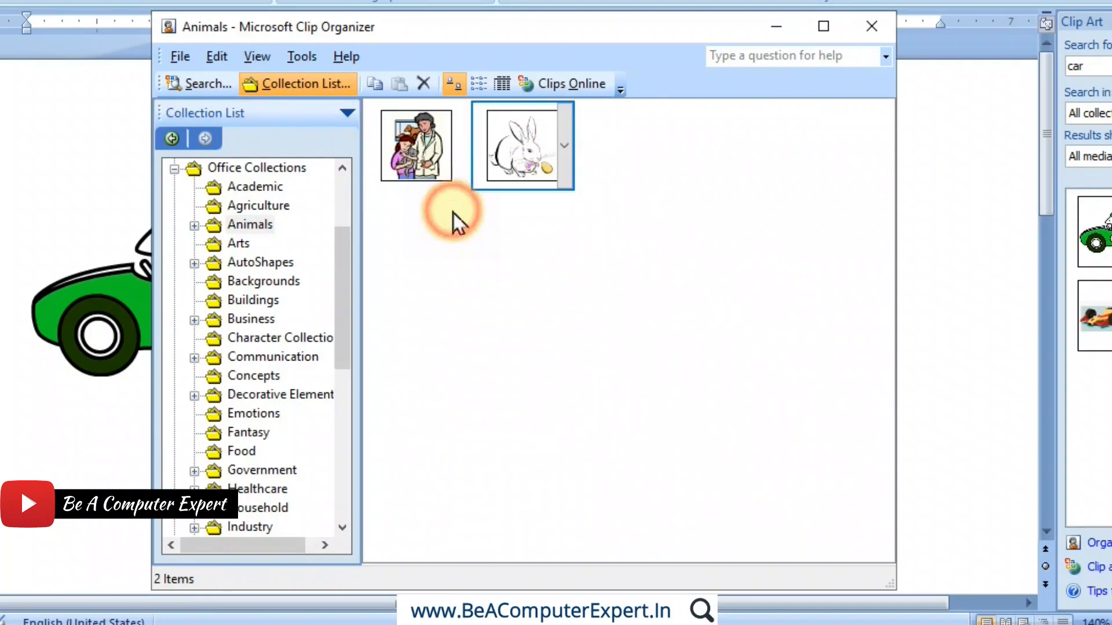
click(338, 200)
click(254, 283)
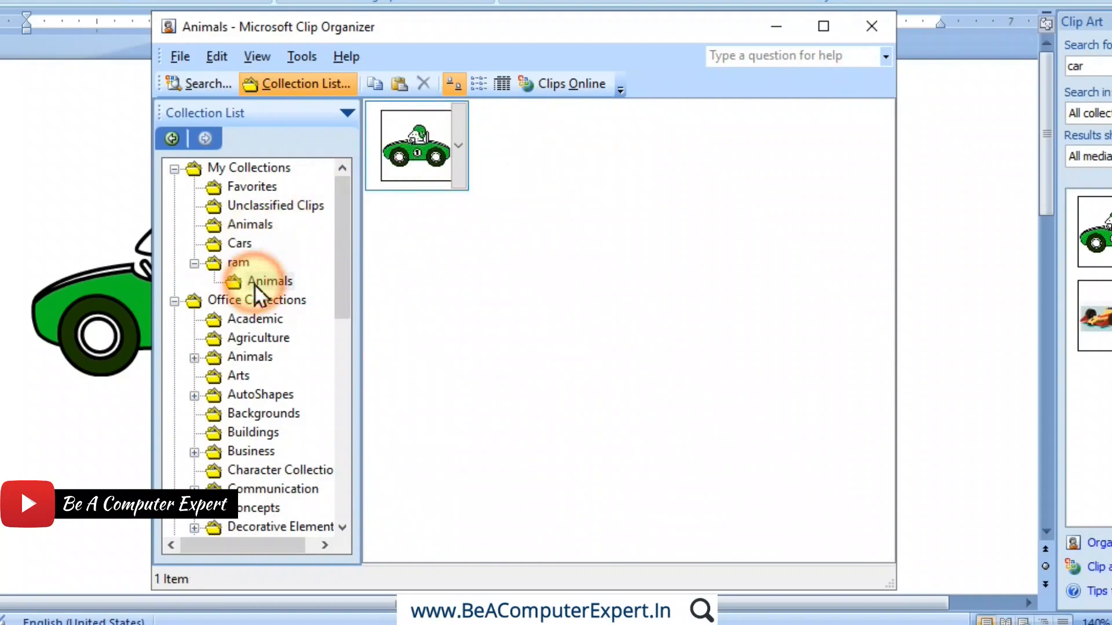
right_click(255, 285)
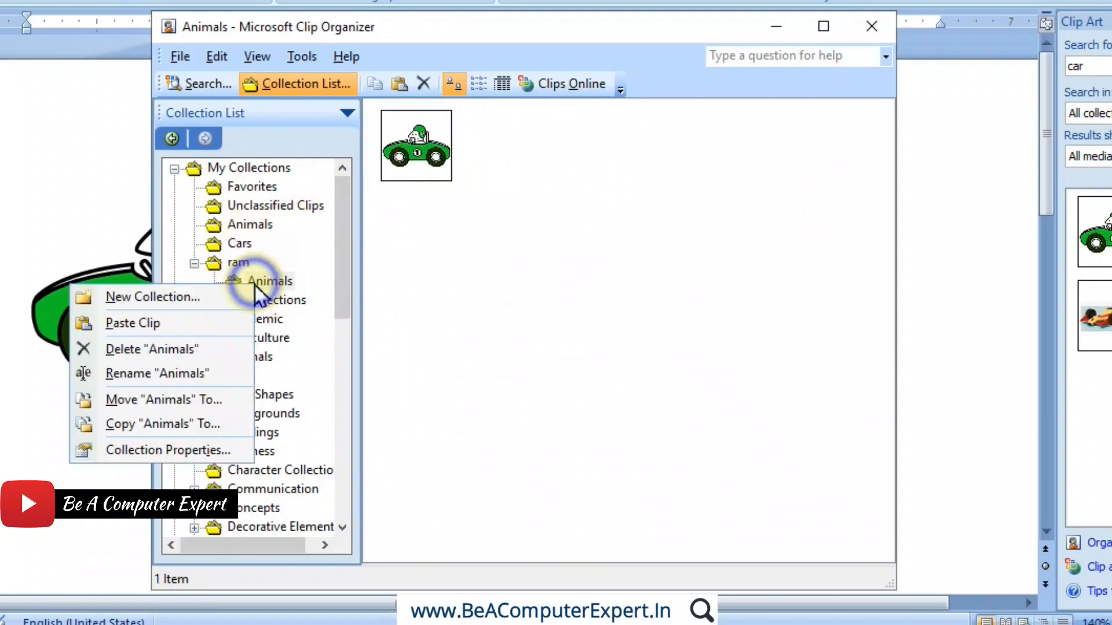
click(169, 328)
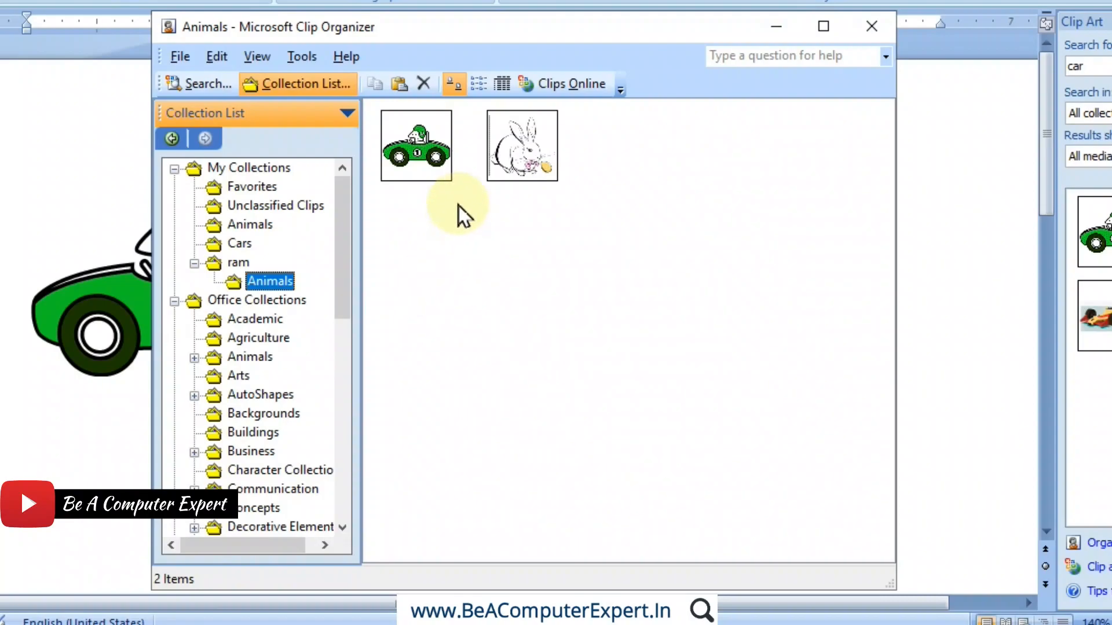
- Rename the nested Animals collection to Domestic Animals and widen the collection list to fit the full name
right_click(270, 280)
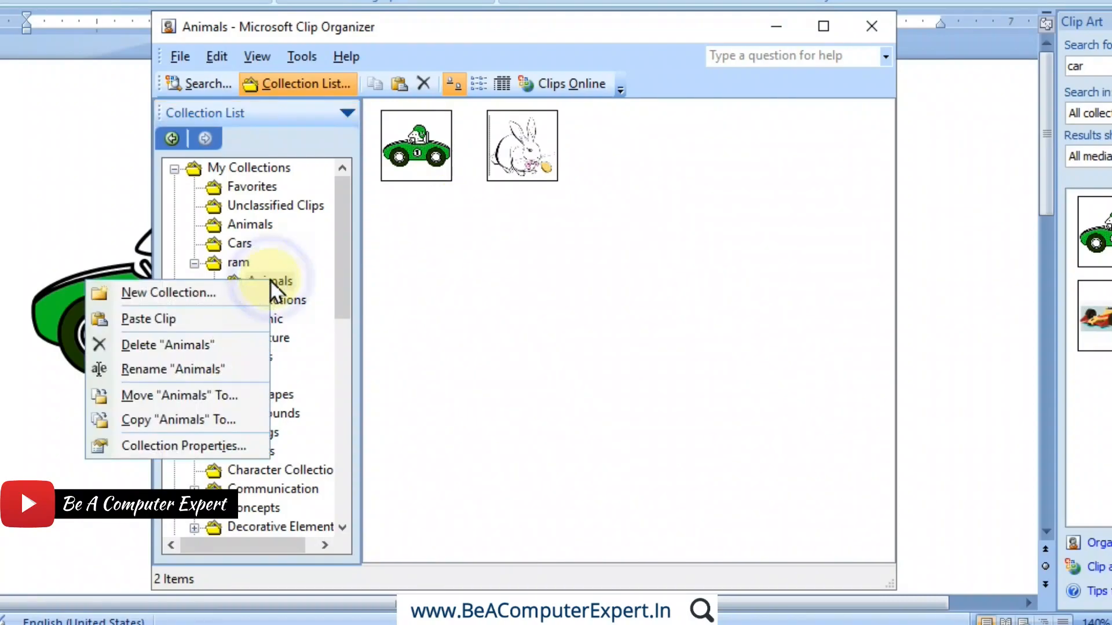
click(169, 373)
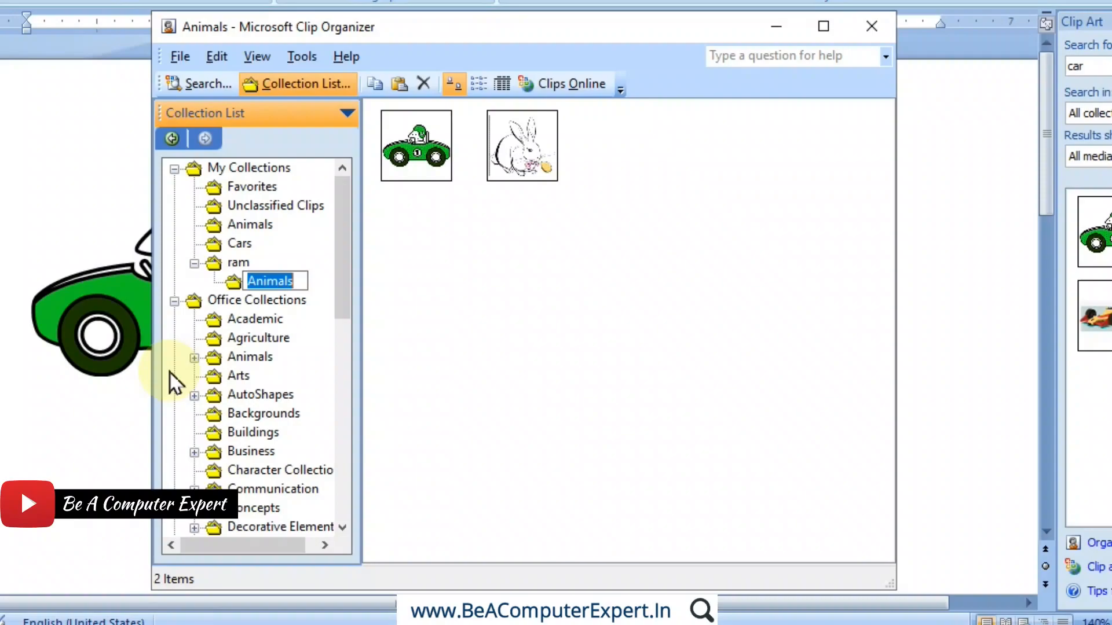
key(Home)
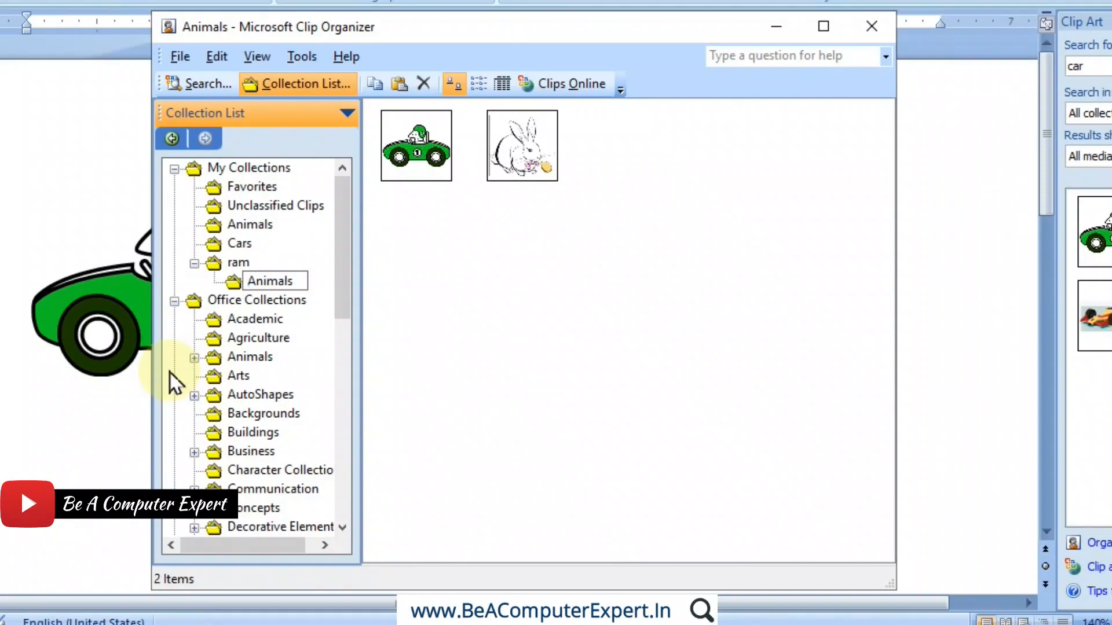
text(Domestic)
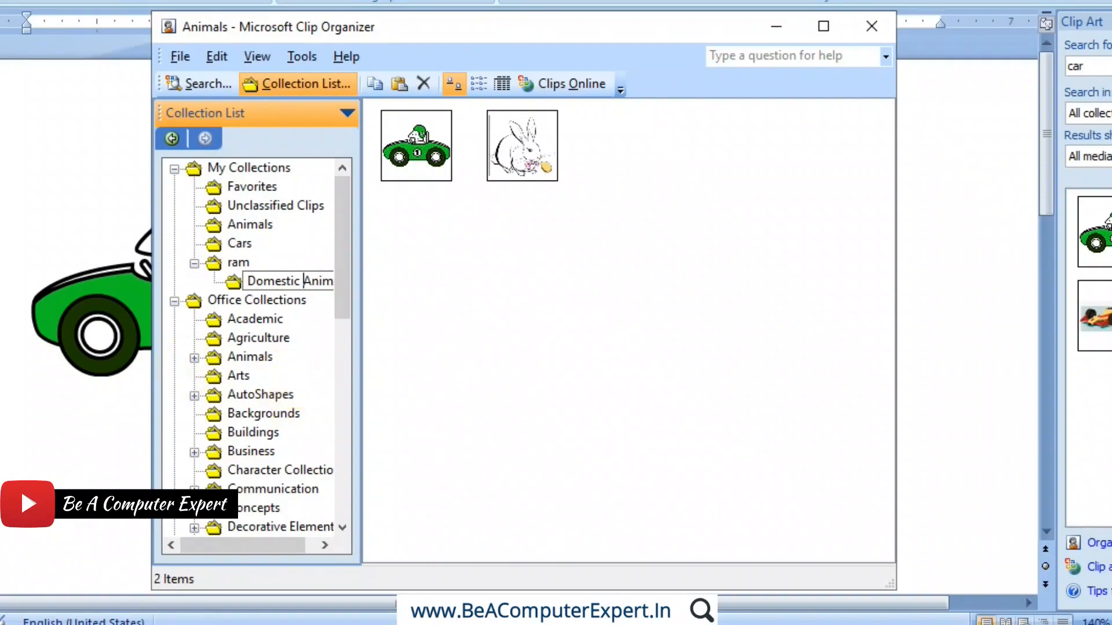
click(480, 303)
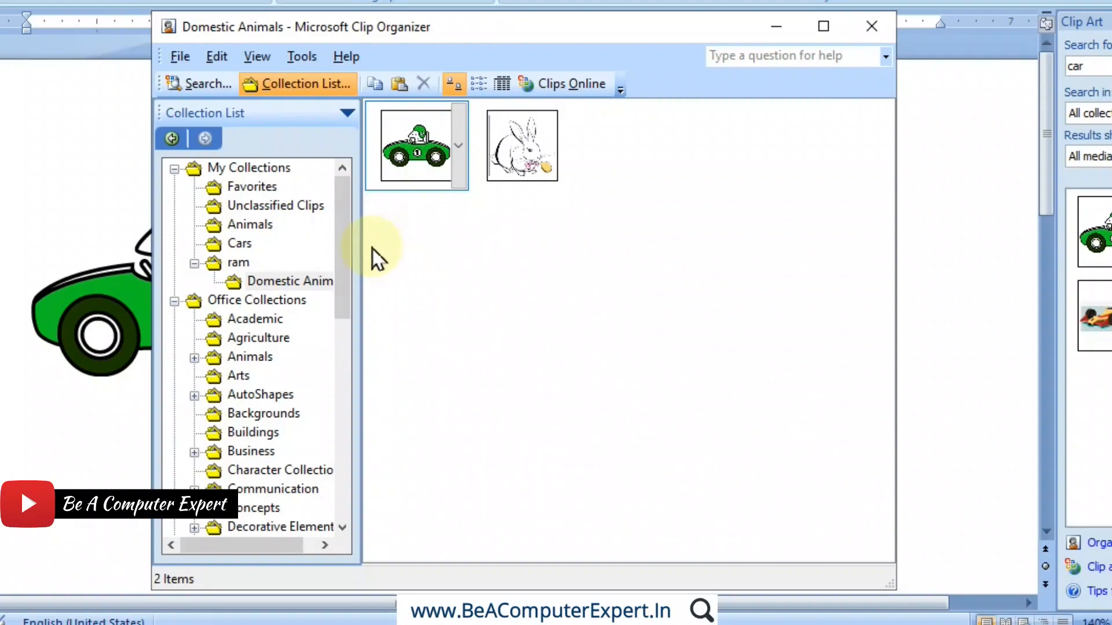
drag(362, 244, 406, 251)
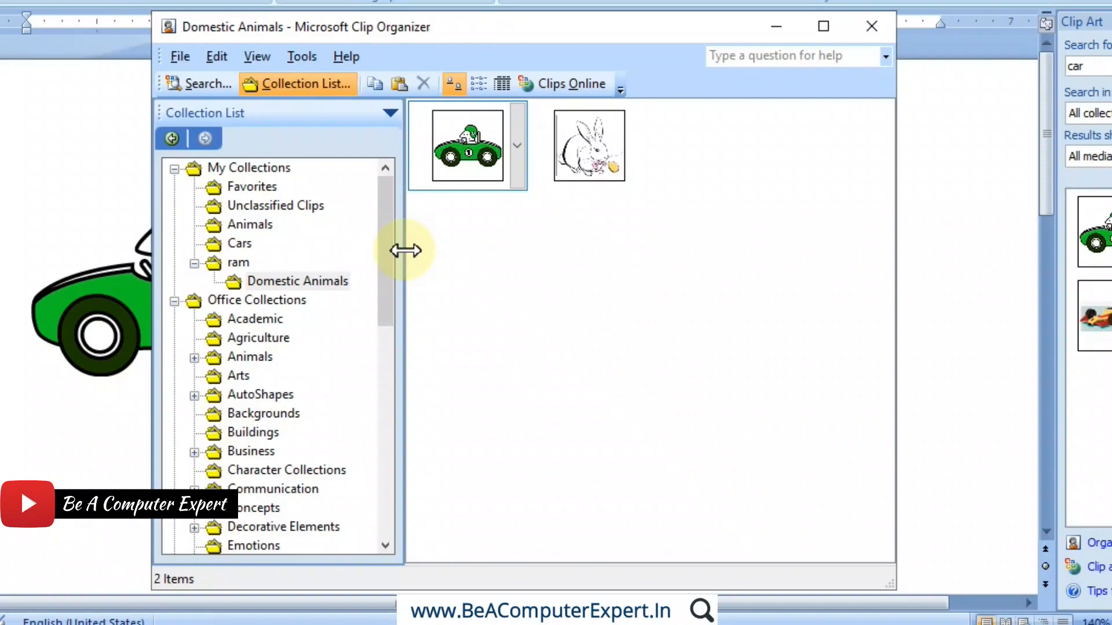
- Associate the demo folder from Documents with the Domestic Animals collection in its properties
right_click(273, 281)
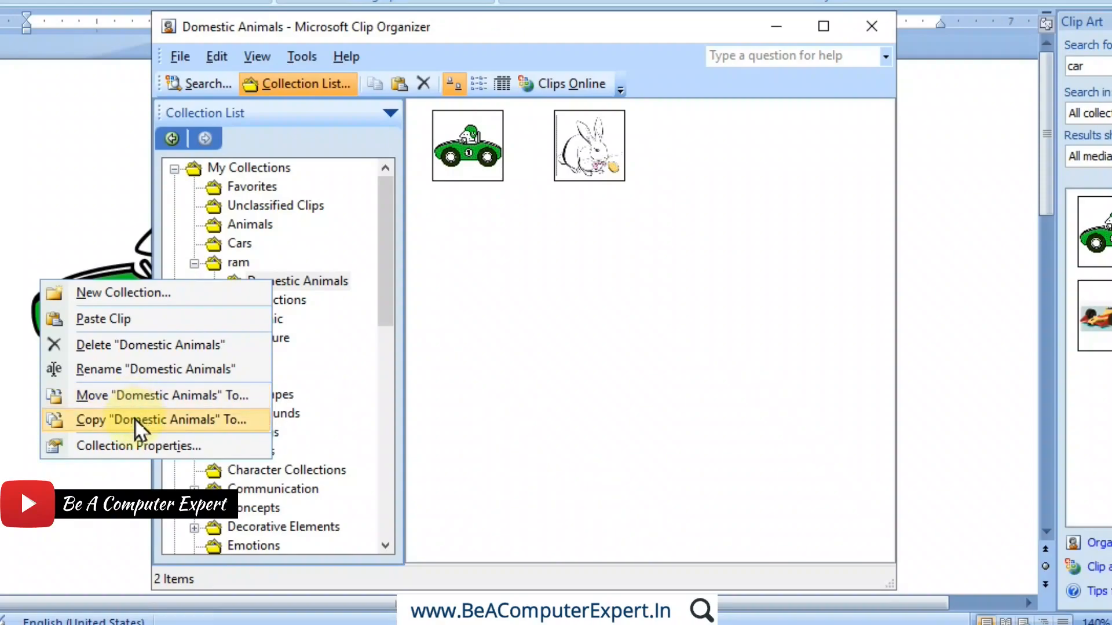
click(134, 453)
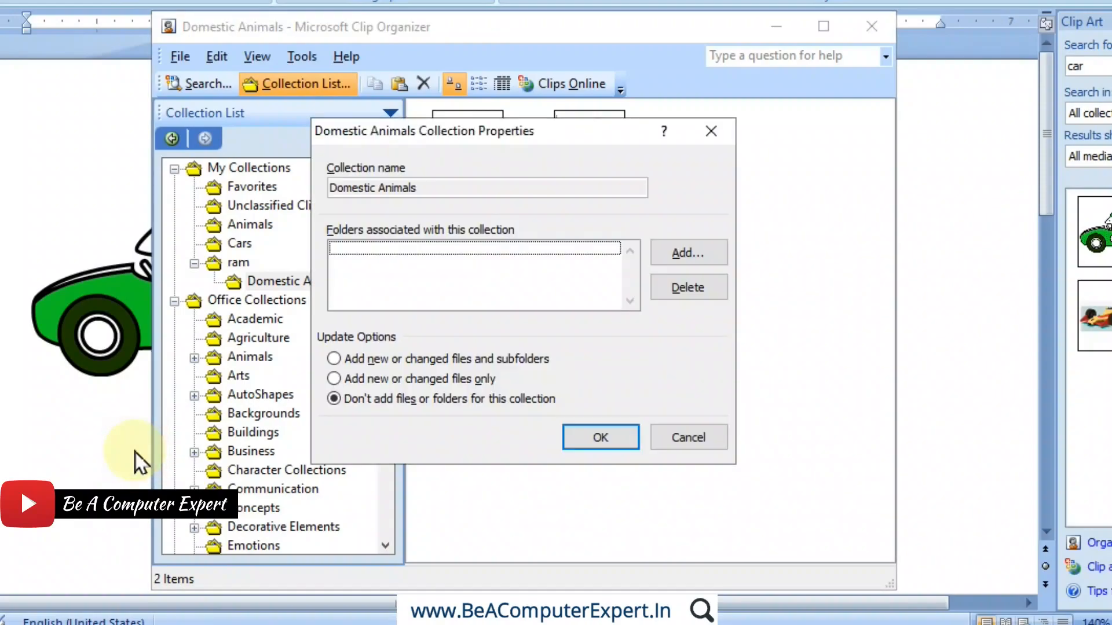
key(Tab)
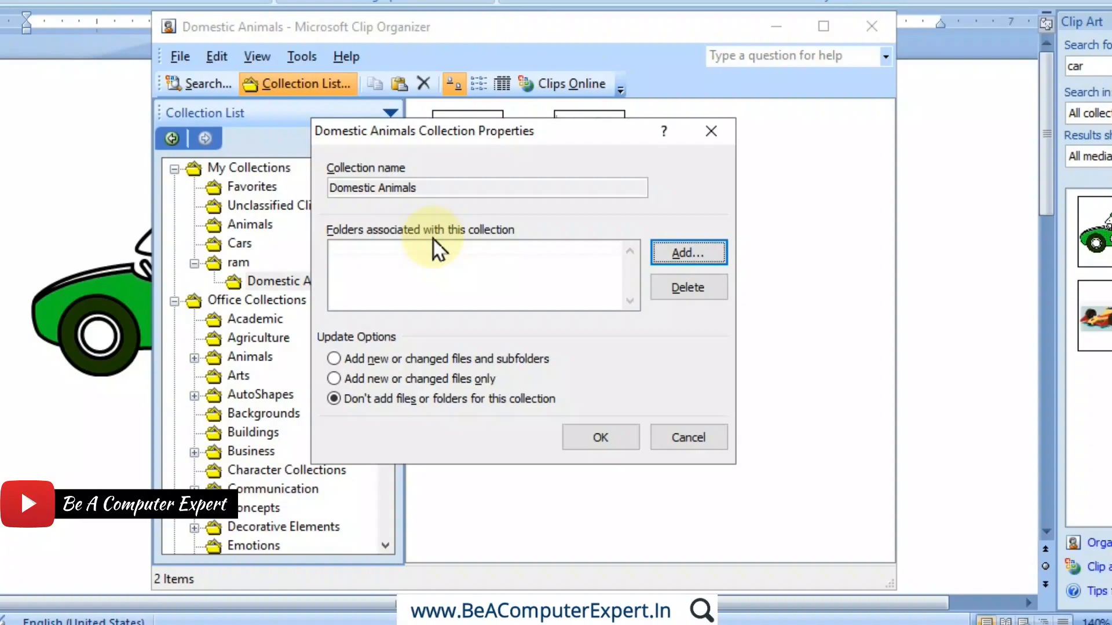
click(672, 252)
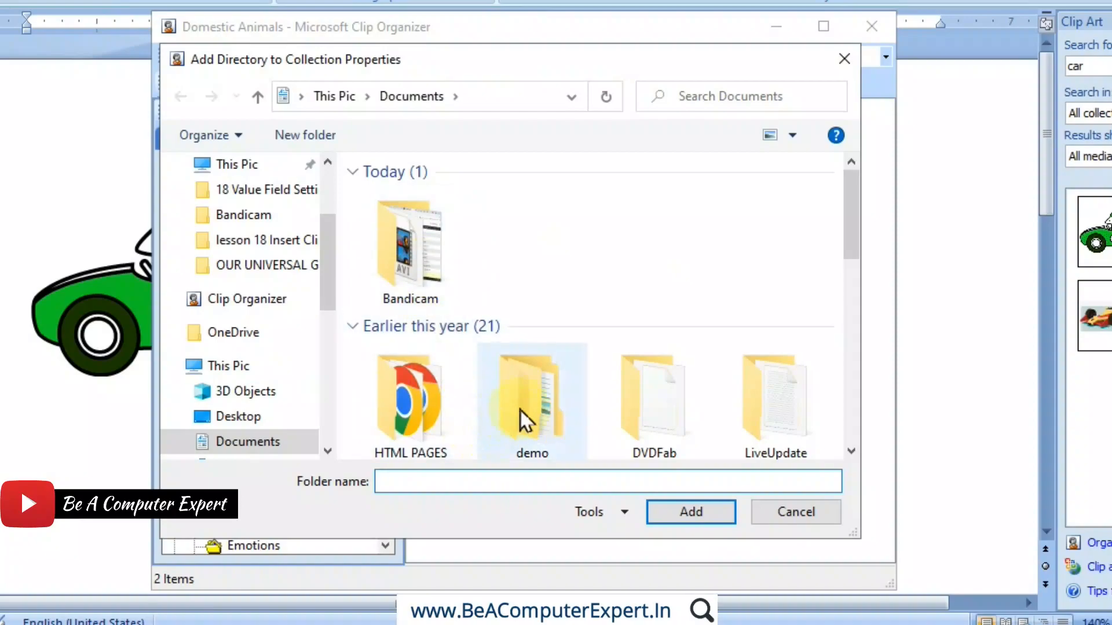
click(523, 404)
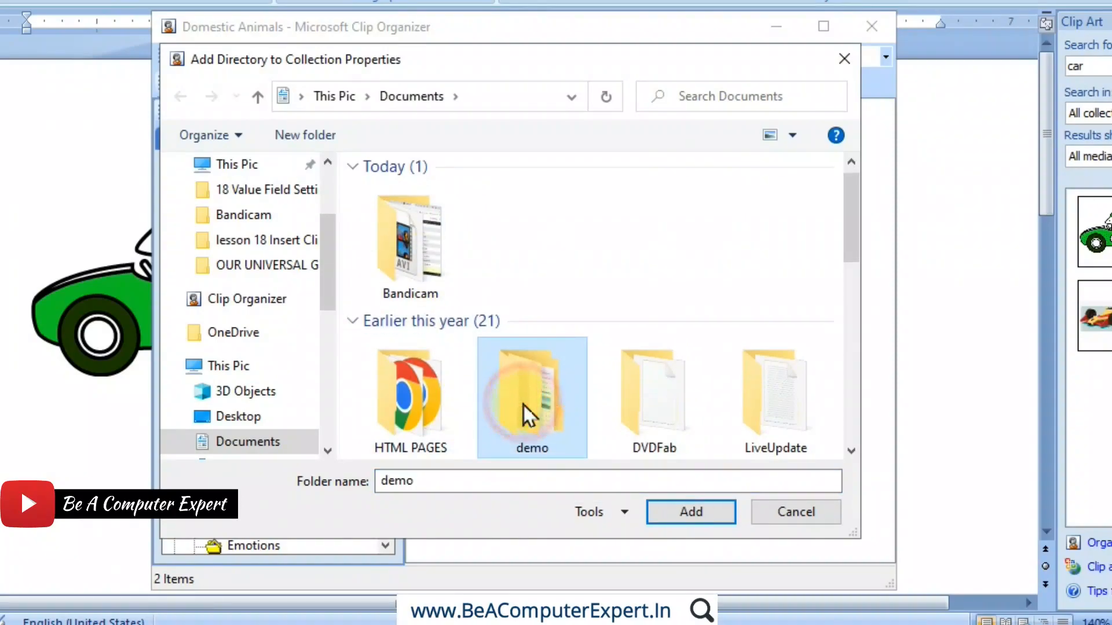
click(706, 511)
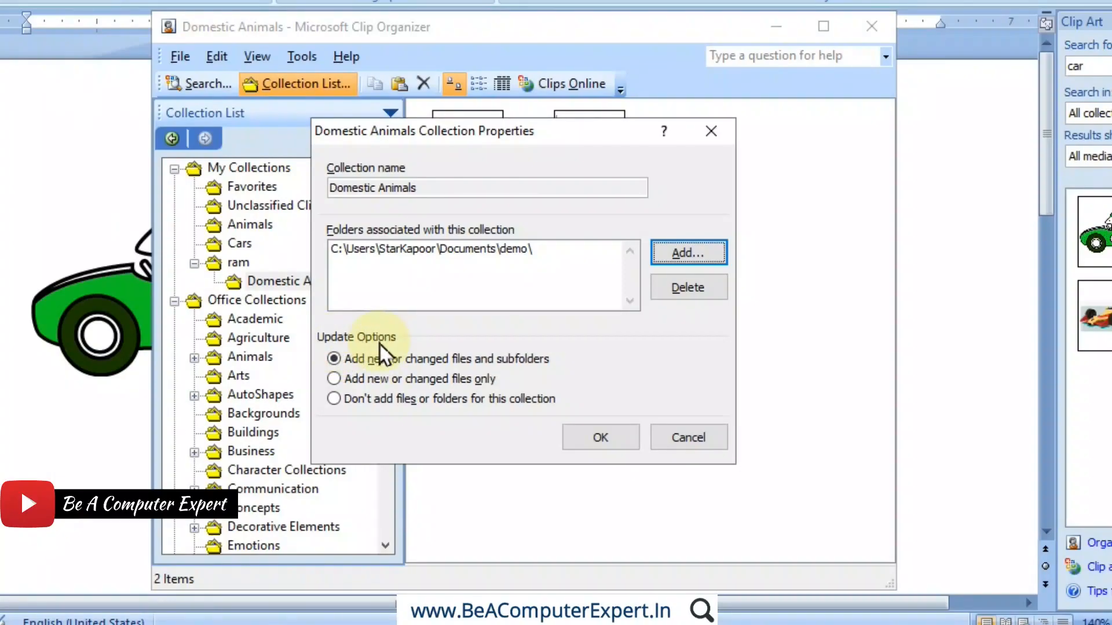
- Try each update option for the associated folder, finishing with "Add new or changed files and subfolders"
click(364, 380)
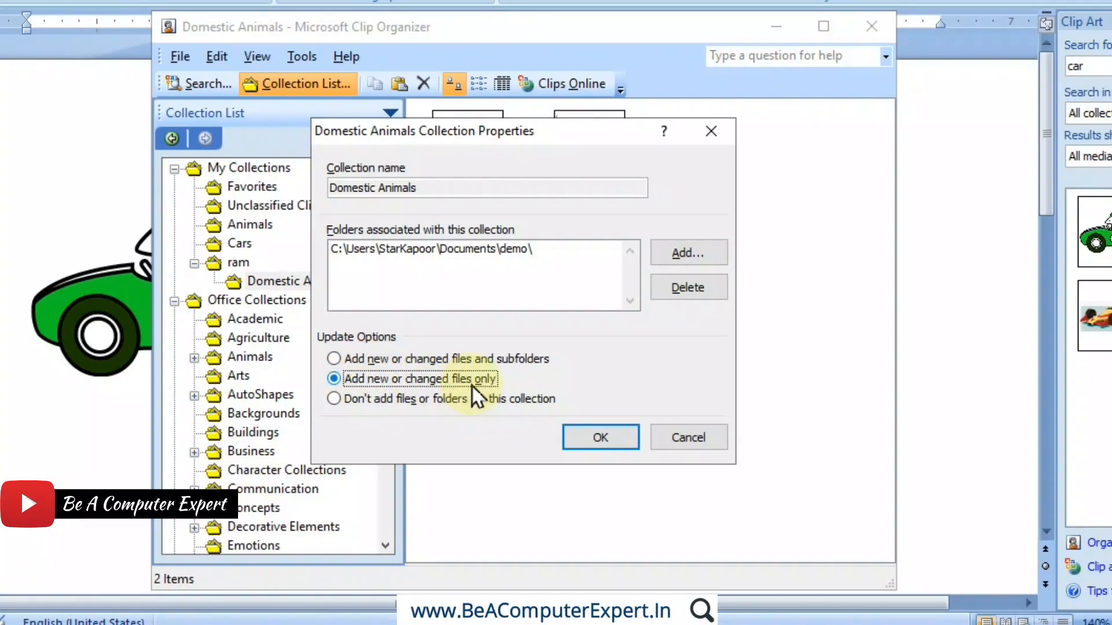
click(415, 401)
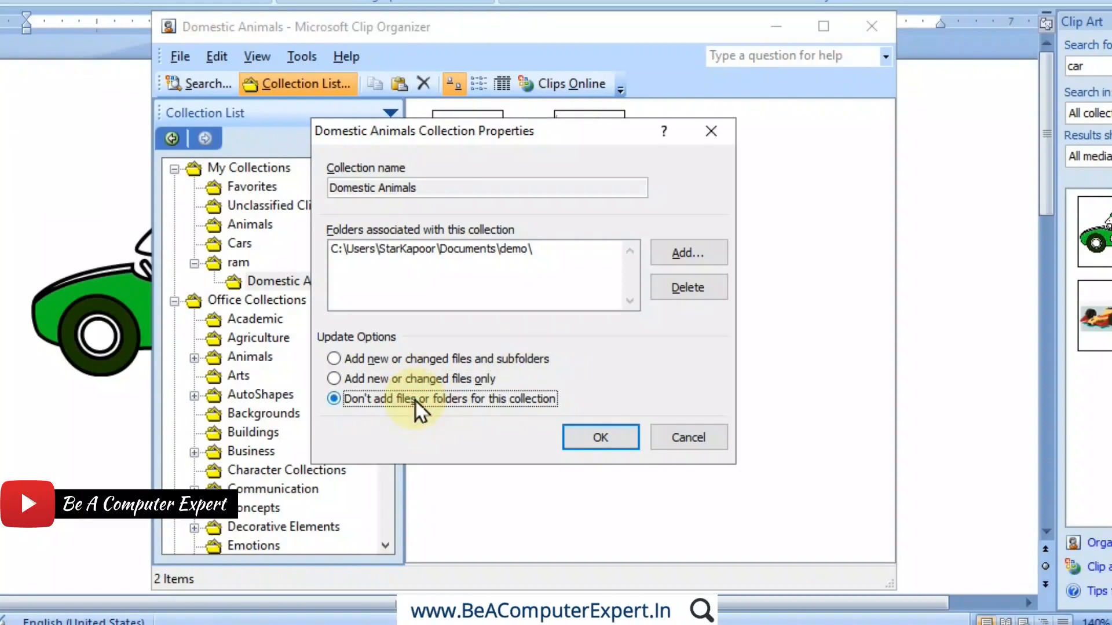
click(380, 356)
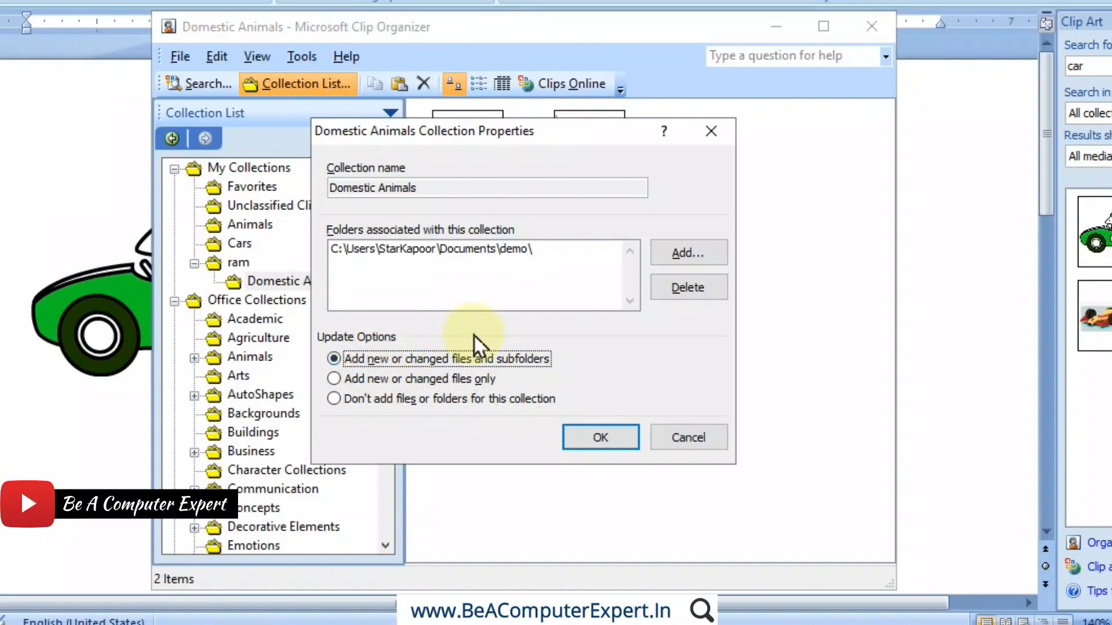
- Remove the demo folder from the folders associated with Domestic Animals and accept the collection properties
click(419, 250)
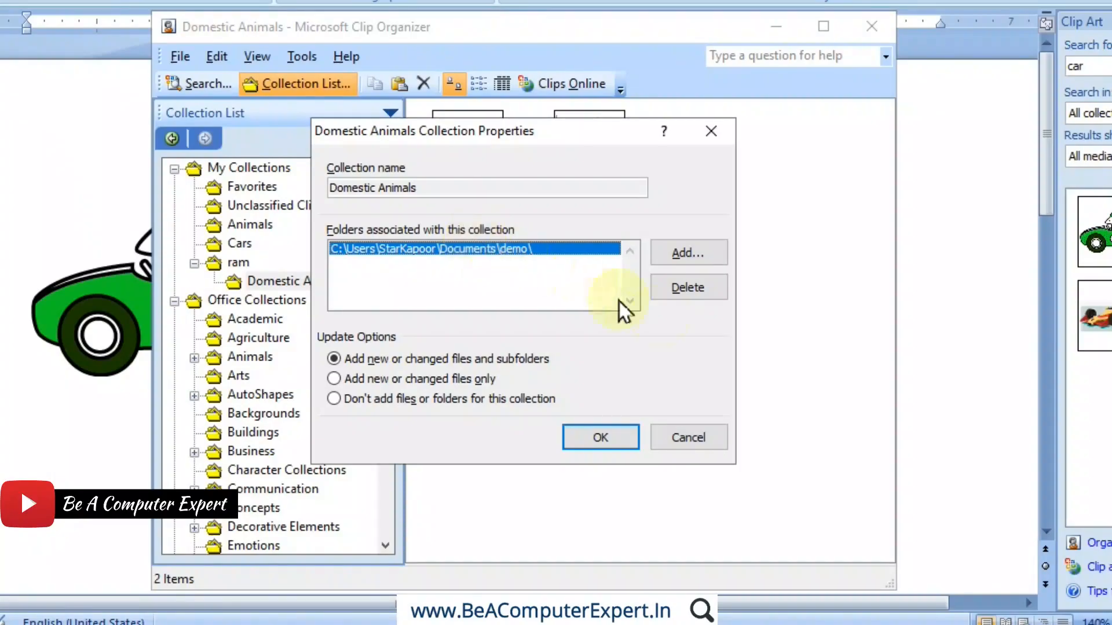
click(675, 292)
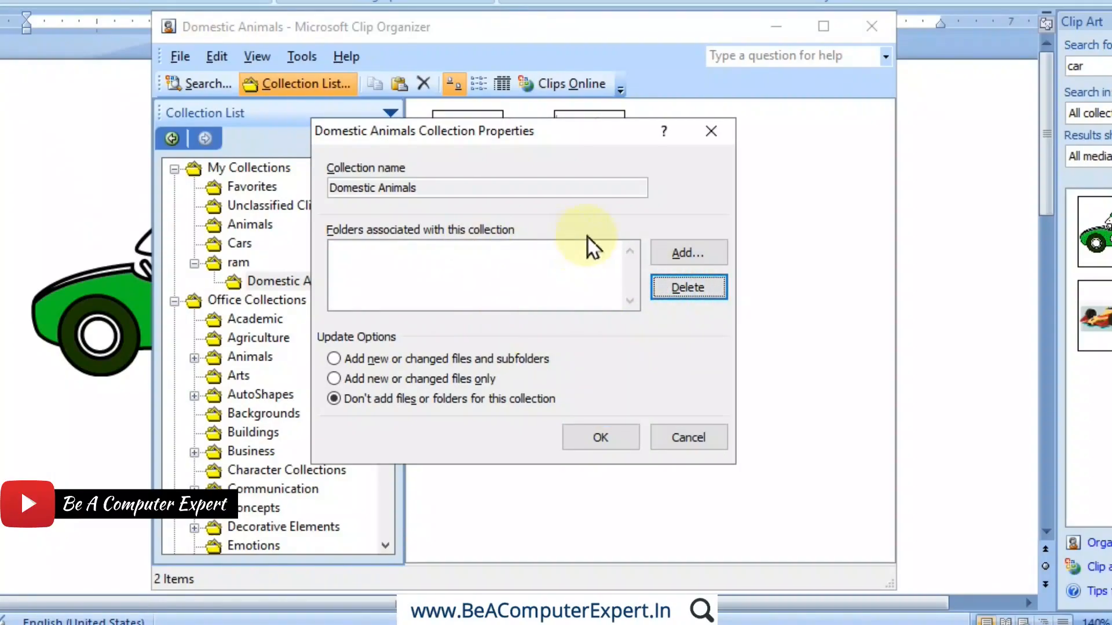
click(599, 438)
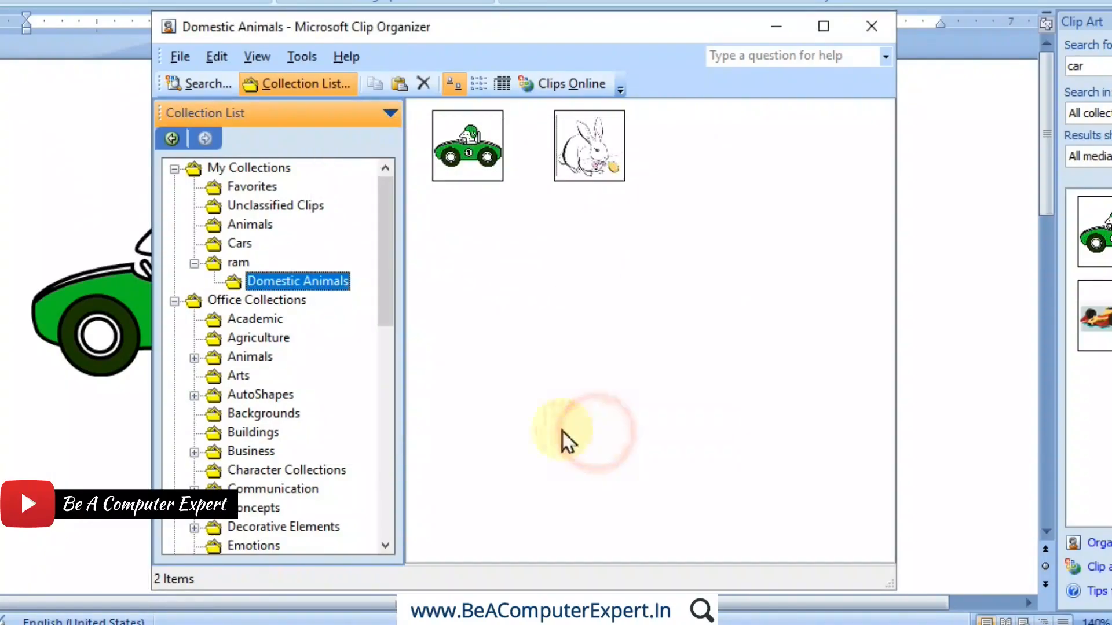
- Compare the commands offered for clips in the Agriculture and Domestic Animals collections, also viewing the top-level custom Animals collection
right_click(300, 279)
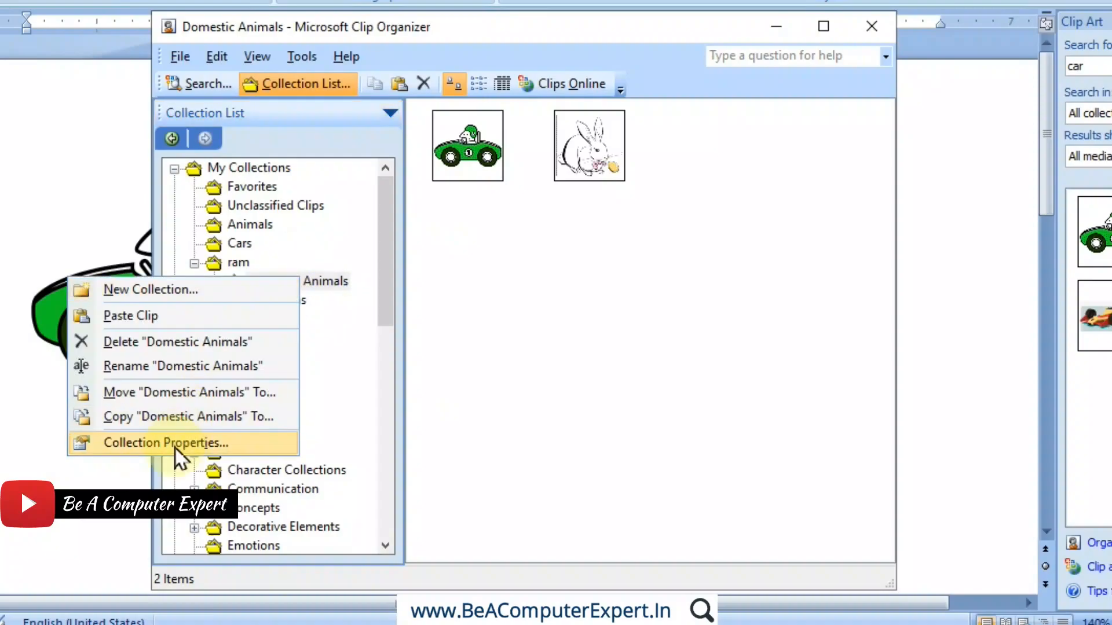
click(512, 384)
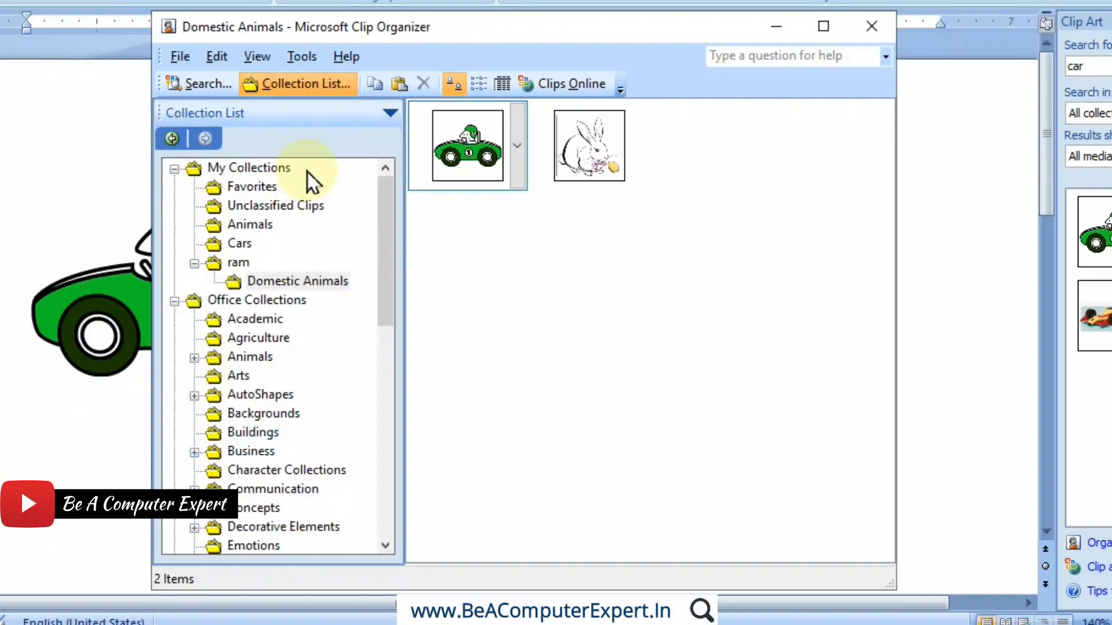
click(254, 339)
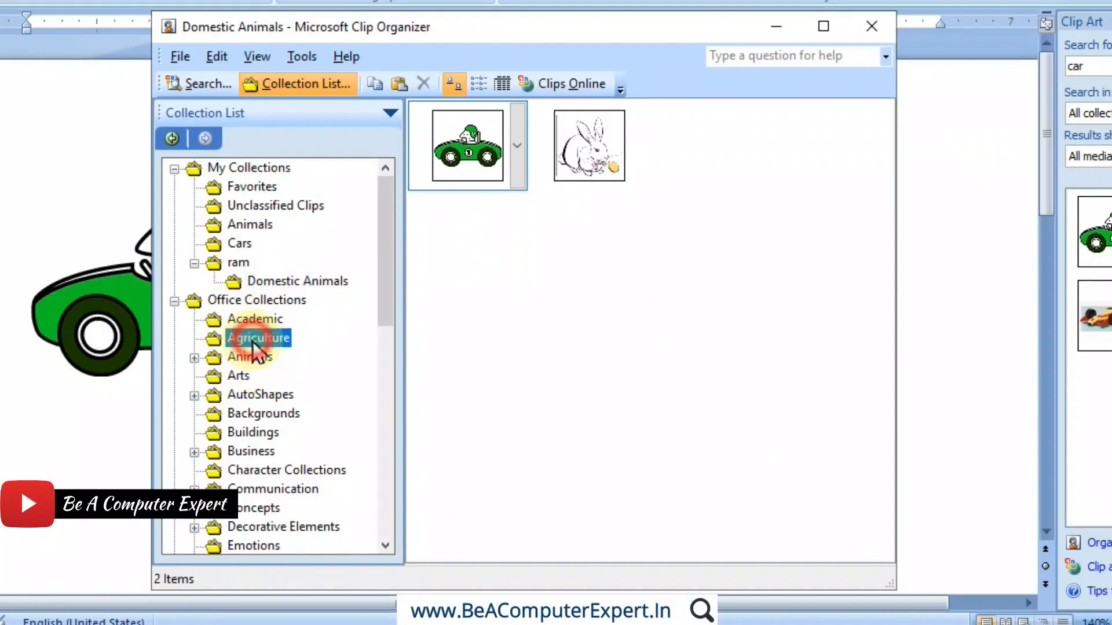
click(638, 151)
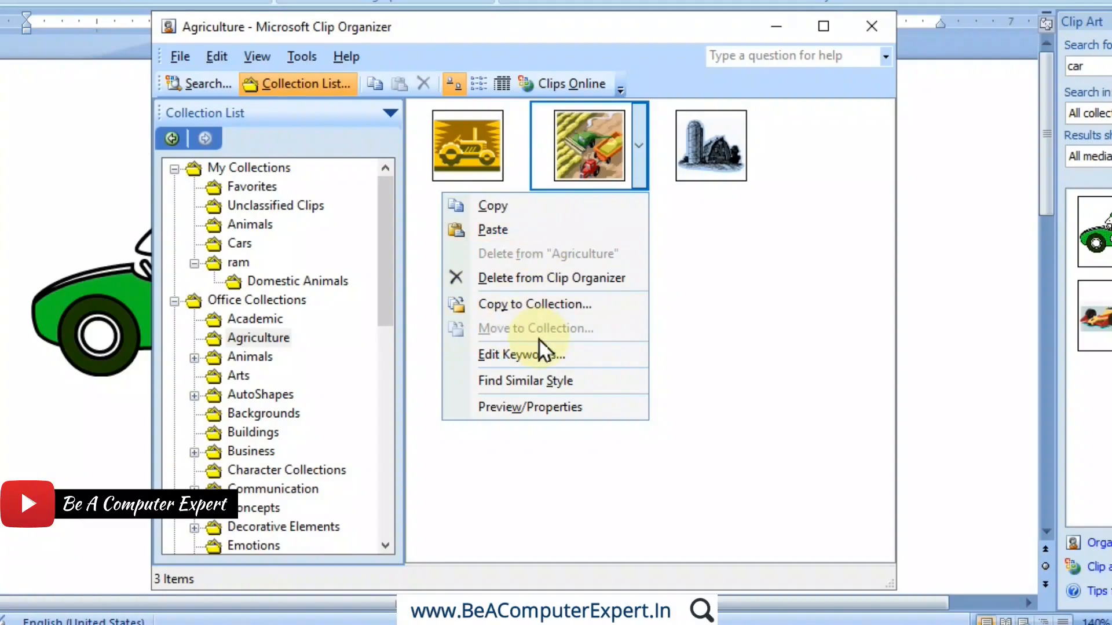
click(321, 283)
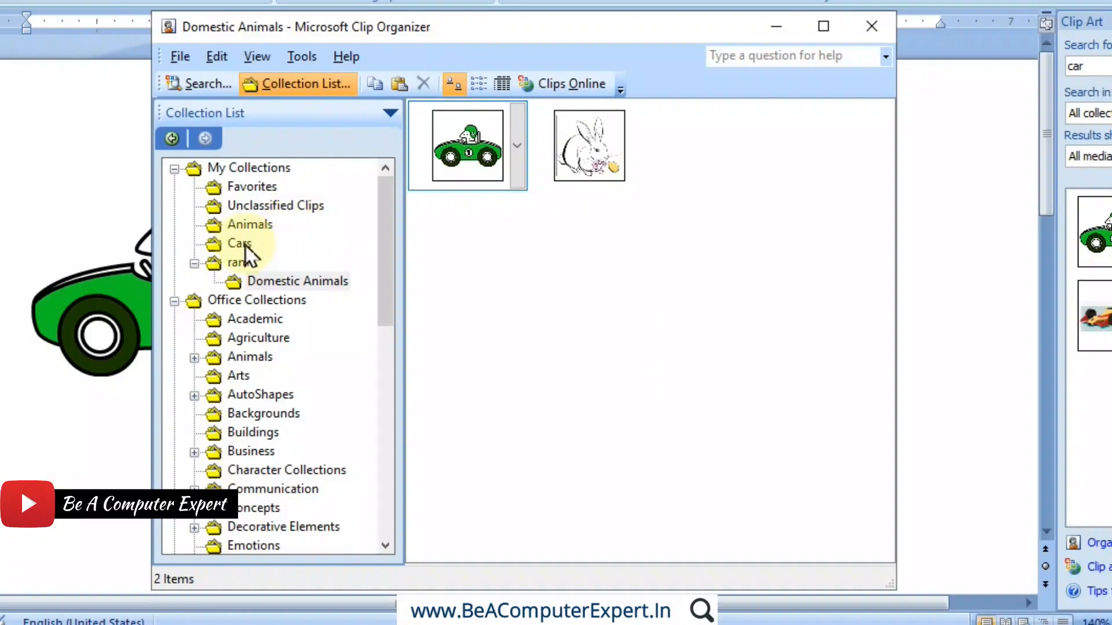
click(252, 226)
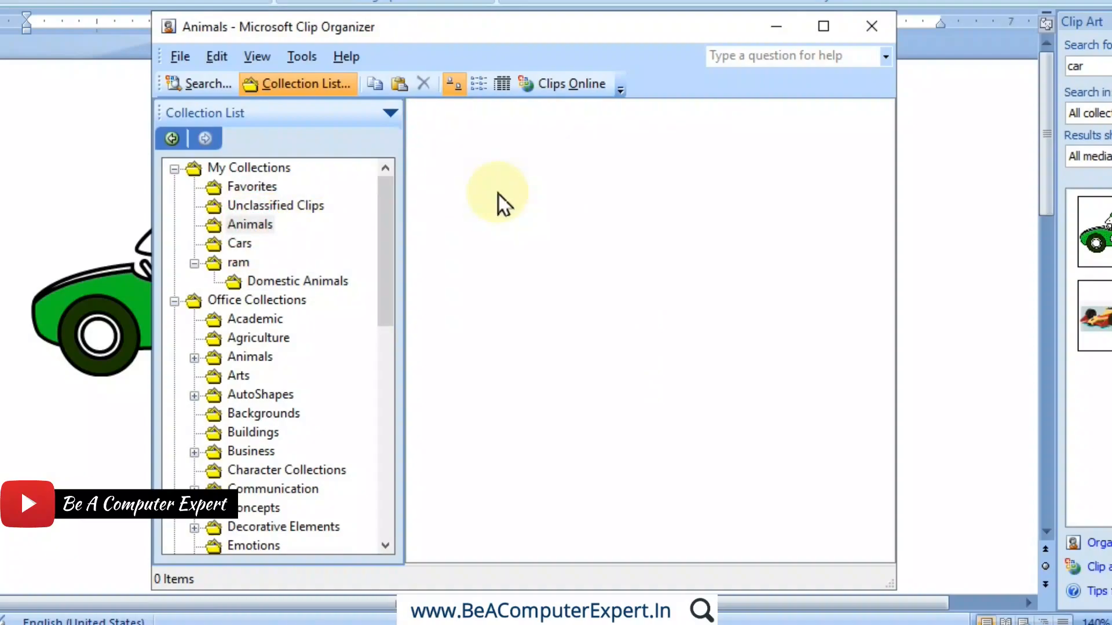
click(319, 283)
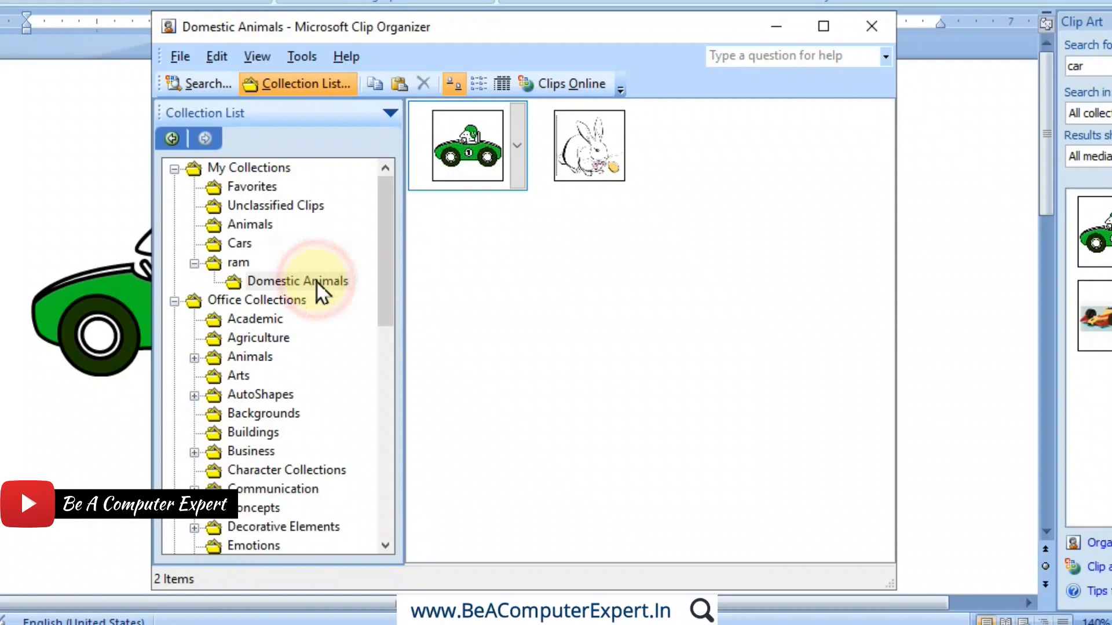
click(521, 144)
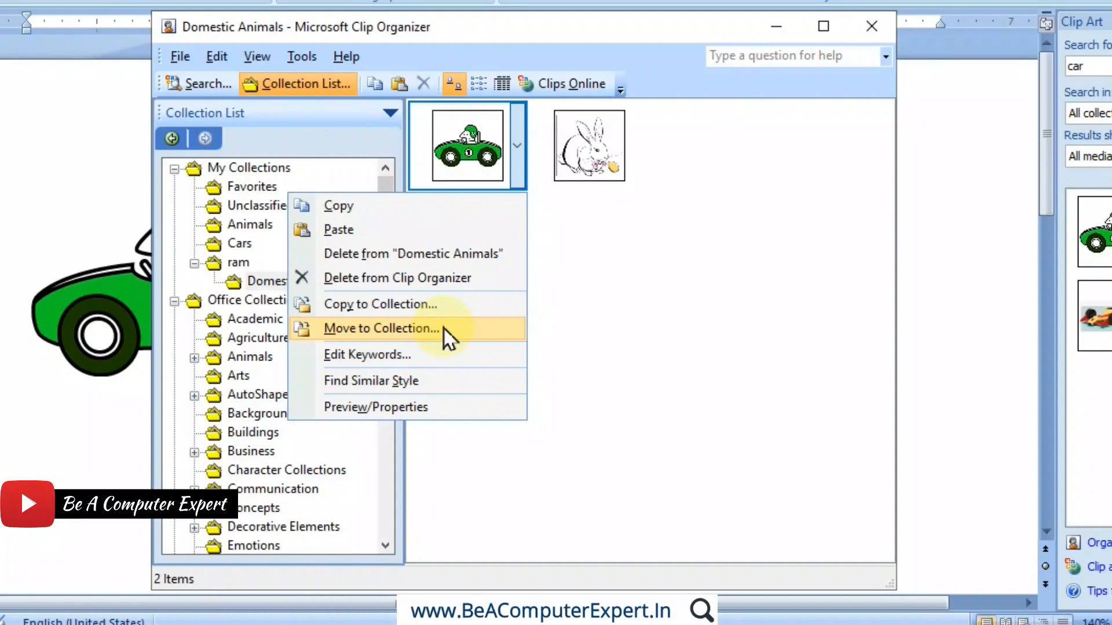
click(575, 326)
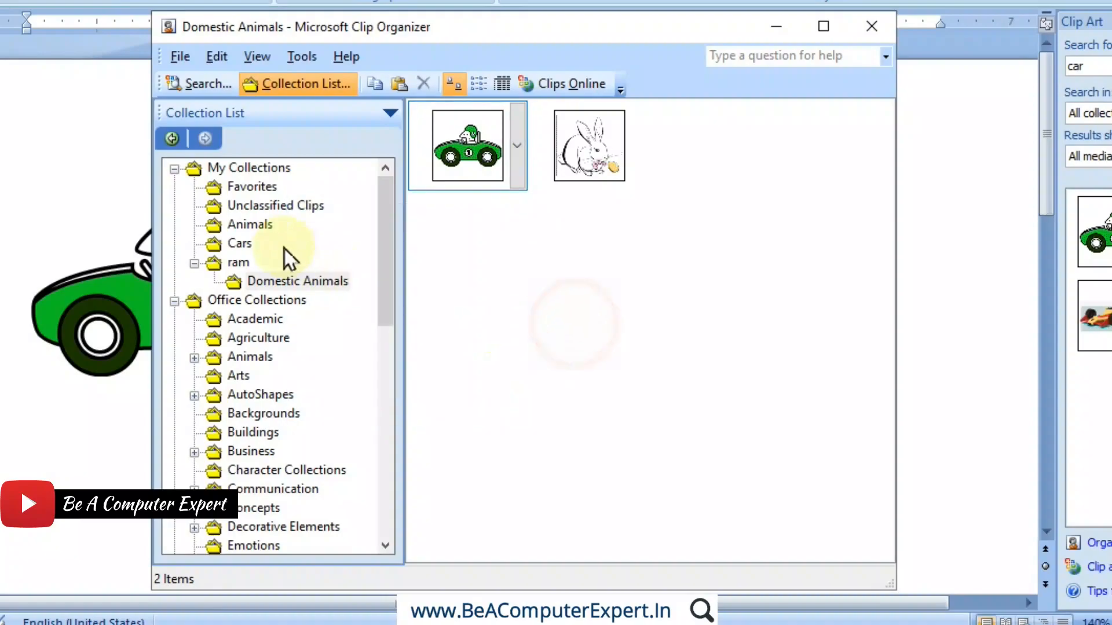
click(234, 339)
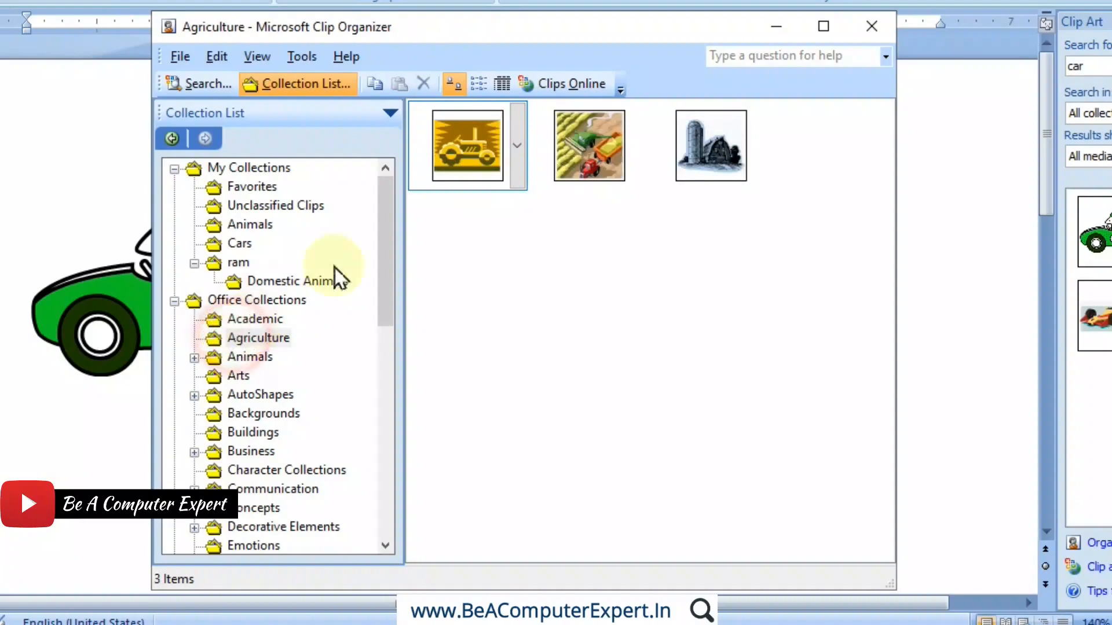
- Move the green race car clip from the Domestic Animals collection to the custom Animals collection
click(518, 160)
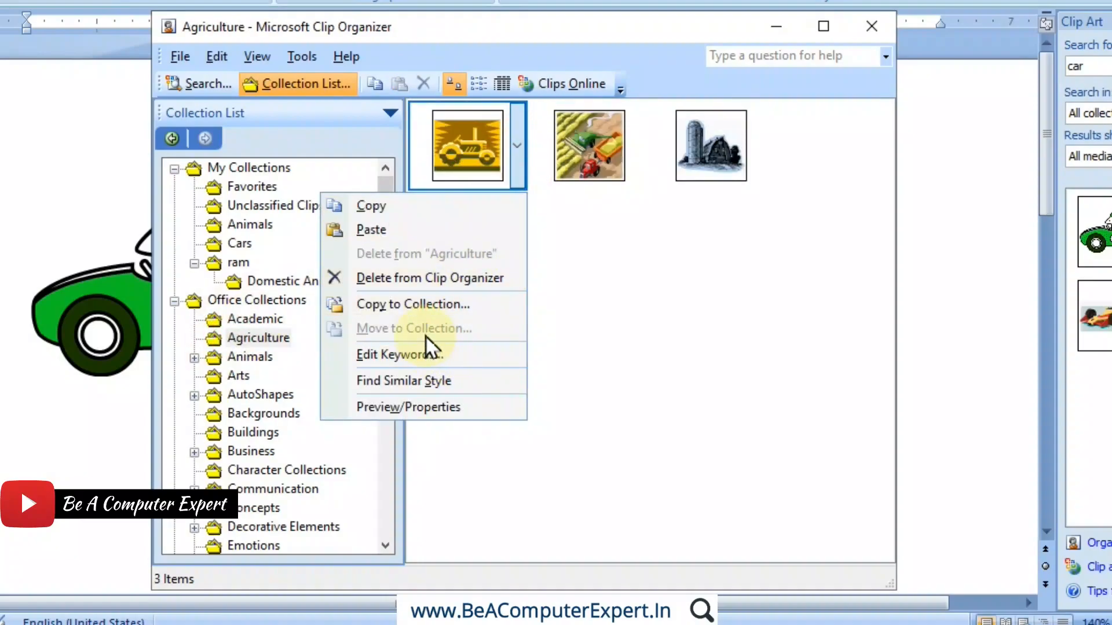
click(579, 335)
click(328, 283)
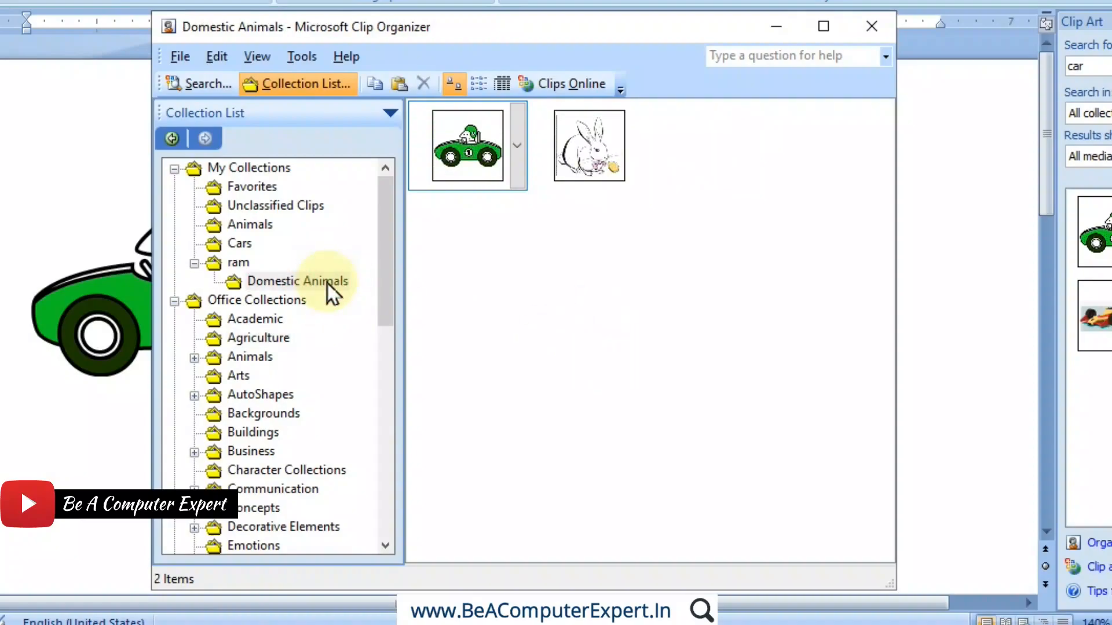
click(519, 167)
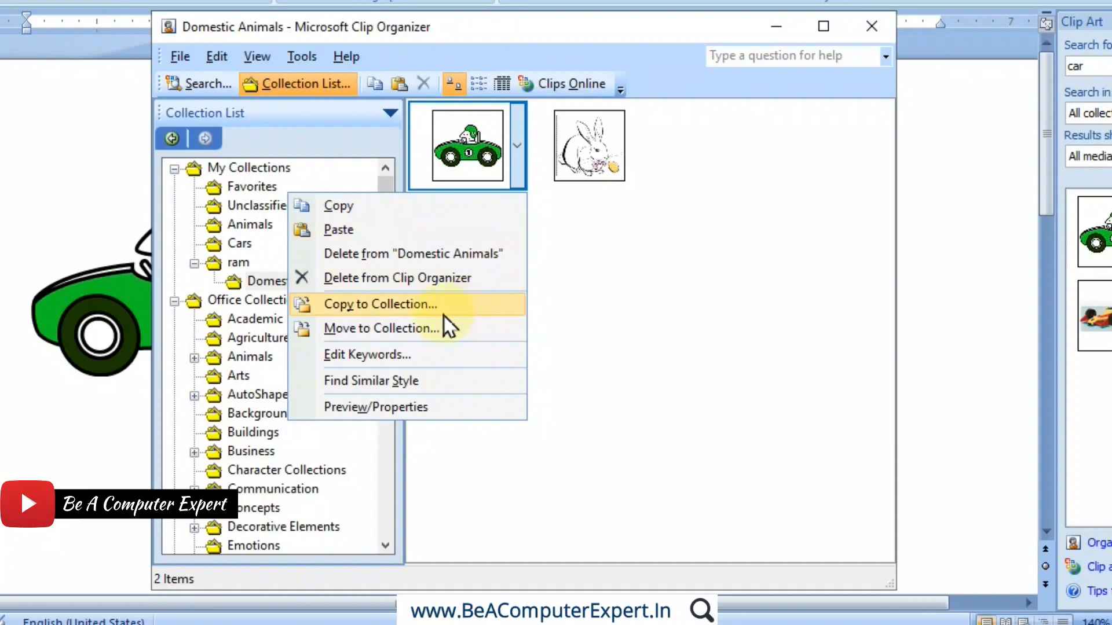
click(435, 329)
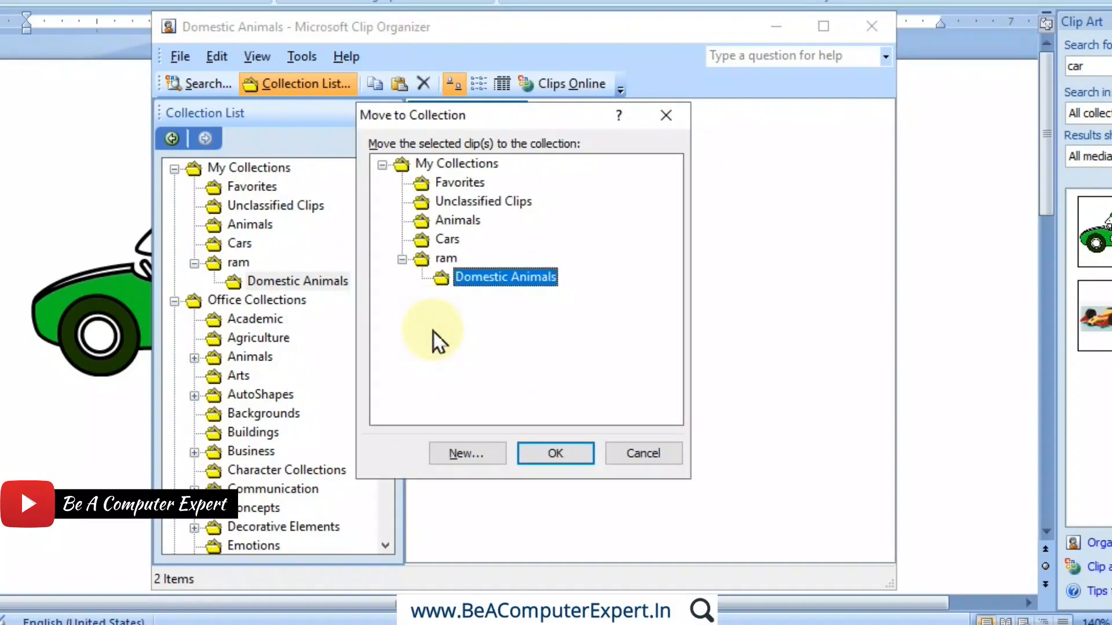
click(458, 221)
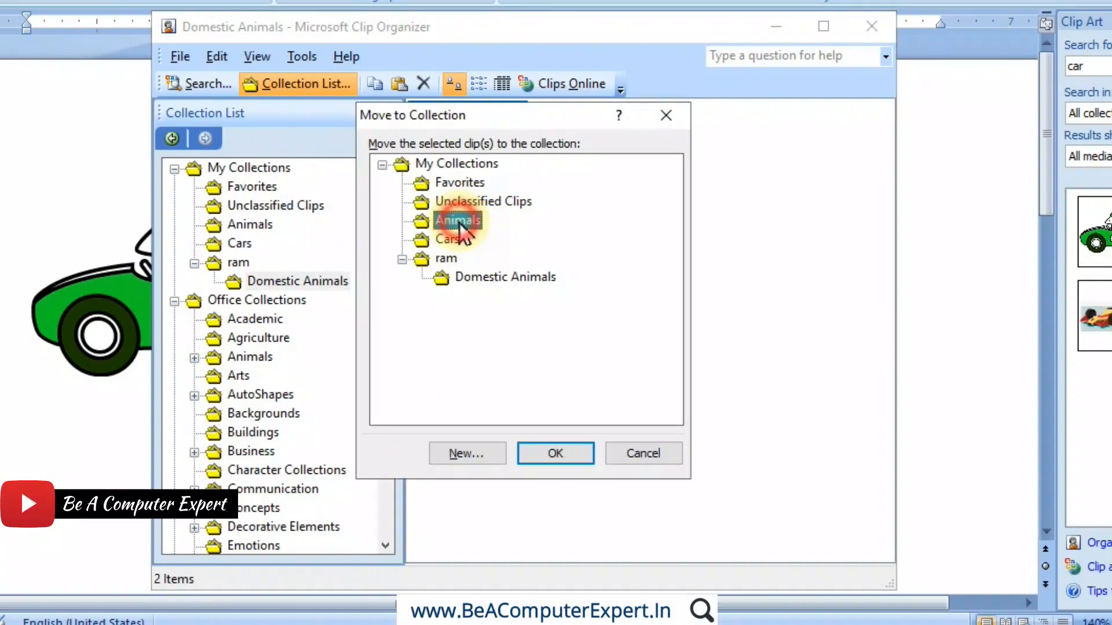
click(550, 455)
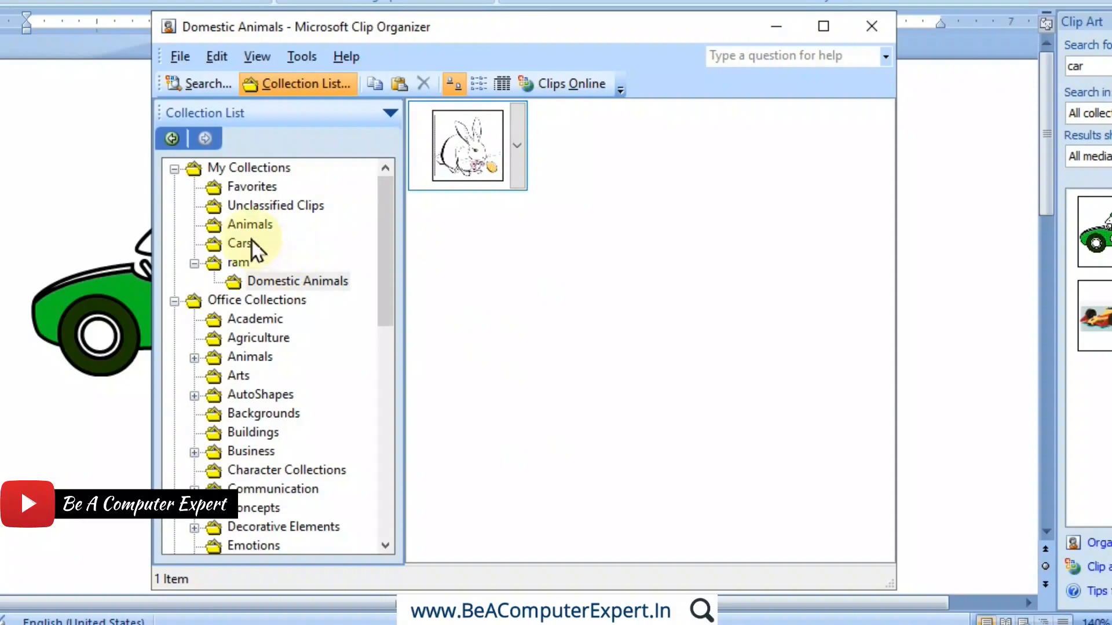
- Add the keyword "Super Cars" to the green race car clip in the custom Animals collection
click(244, 222)
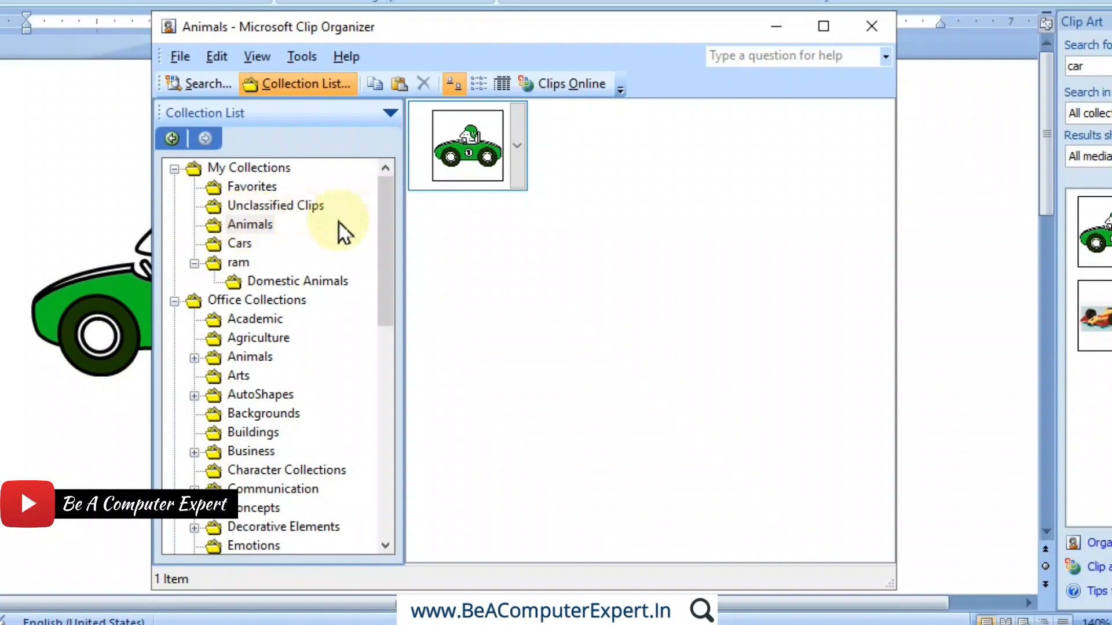
click(516, 161)
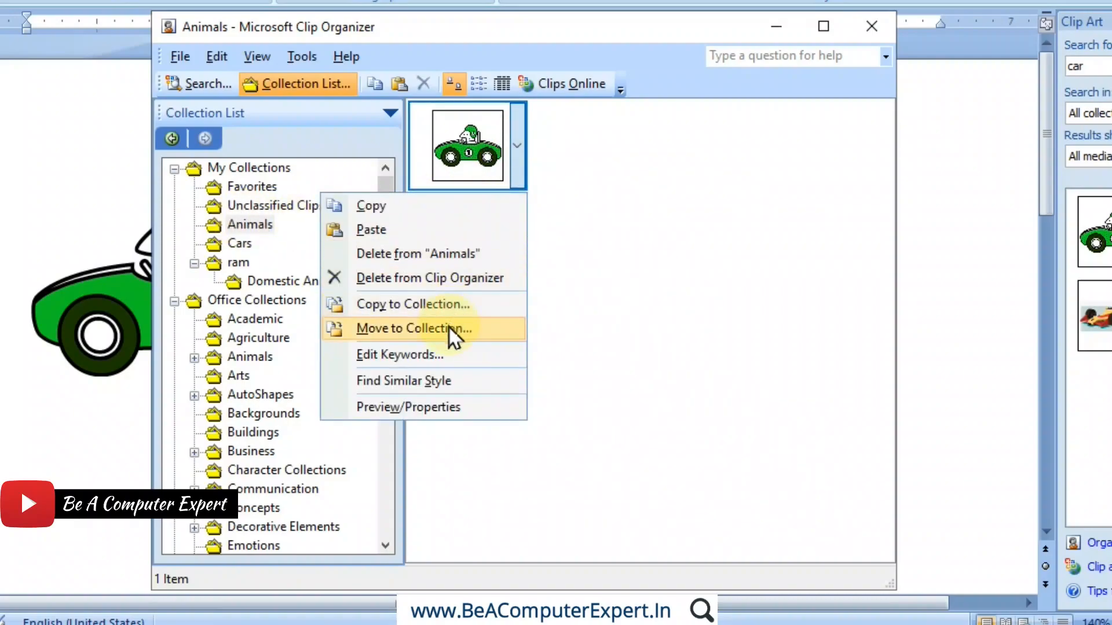
click(517, 165)
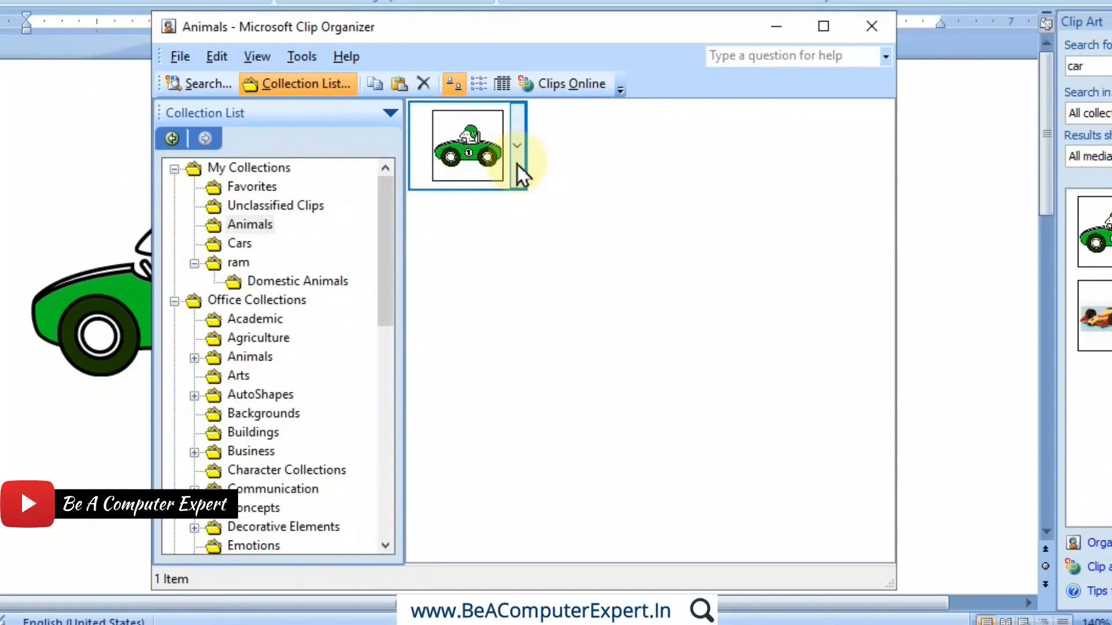
click(516, 164)
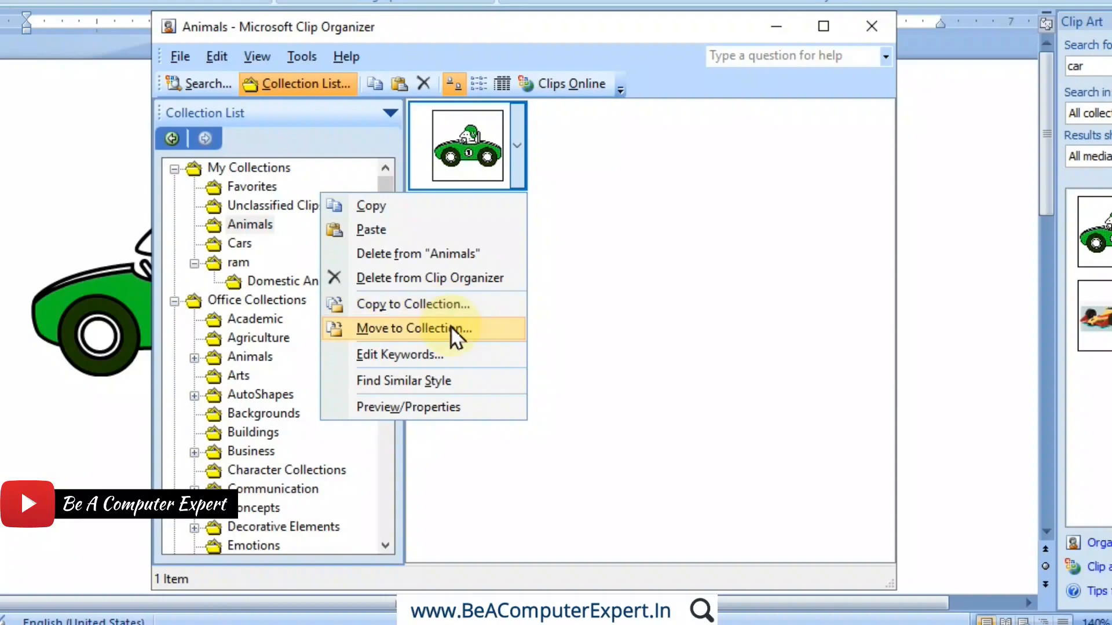
click(444, 358)
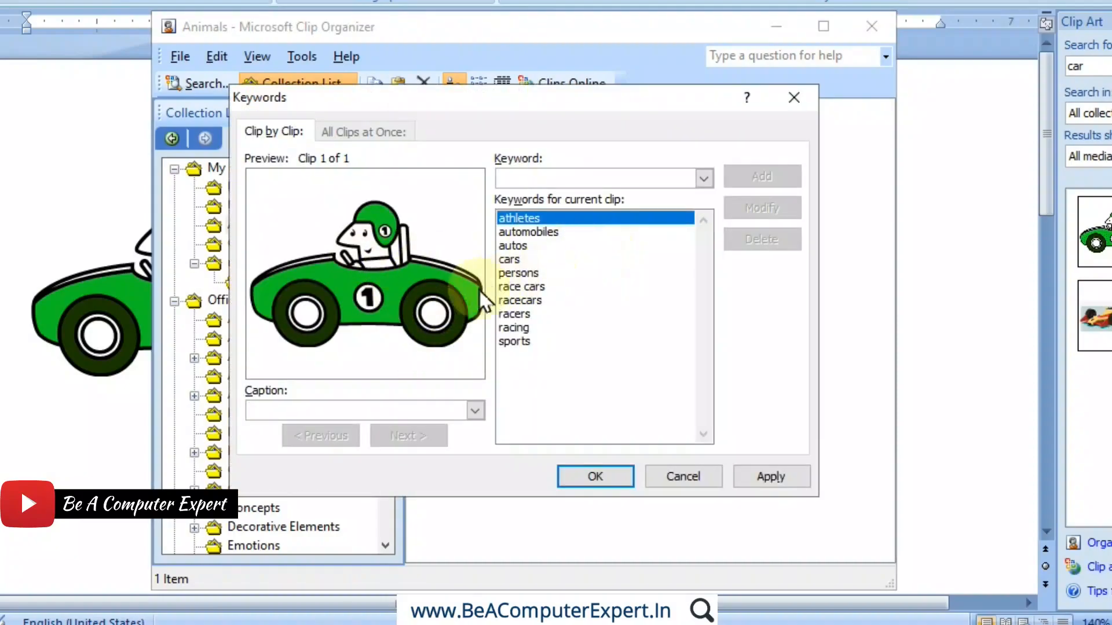
click(519, 177)
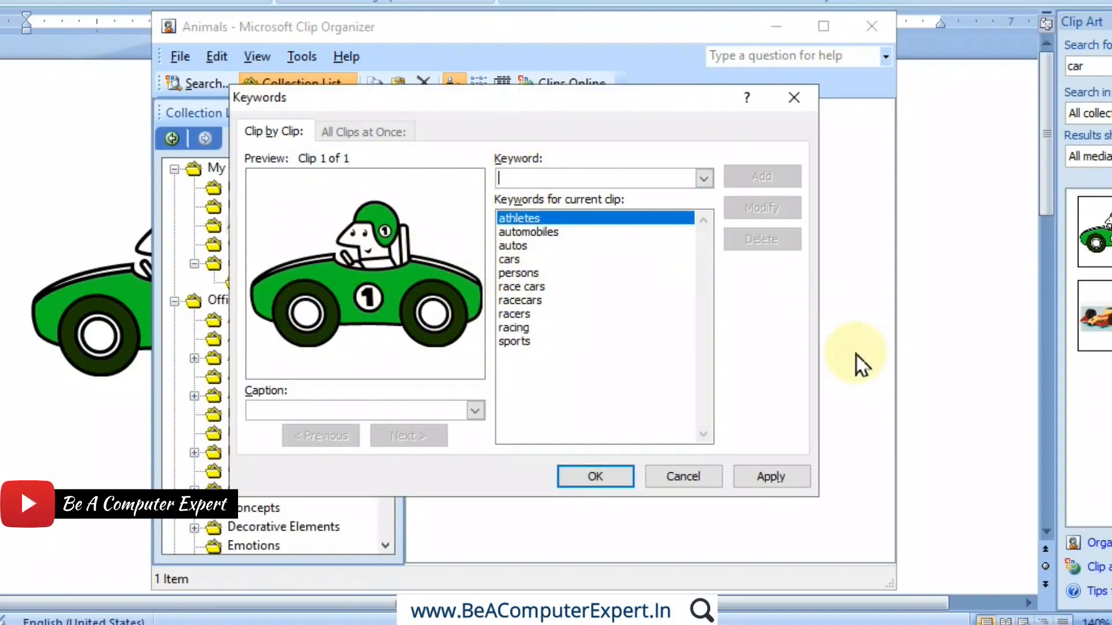
text(Su)
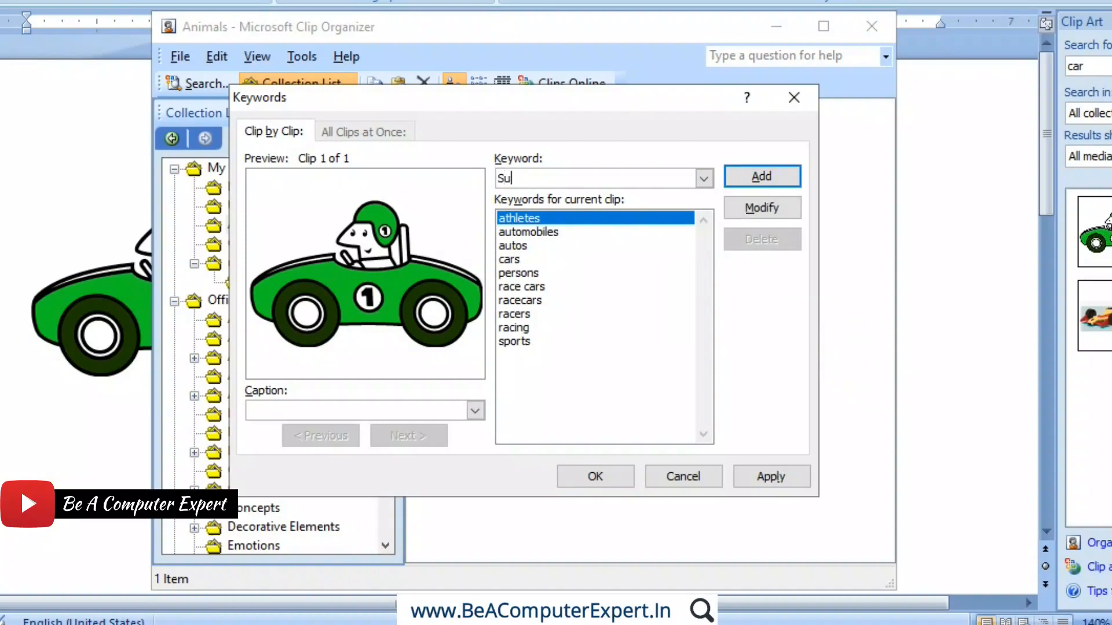
text(per Cars)
click(784, 179)
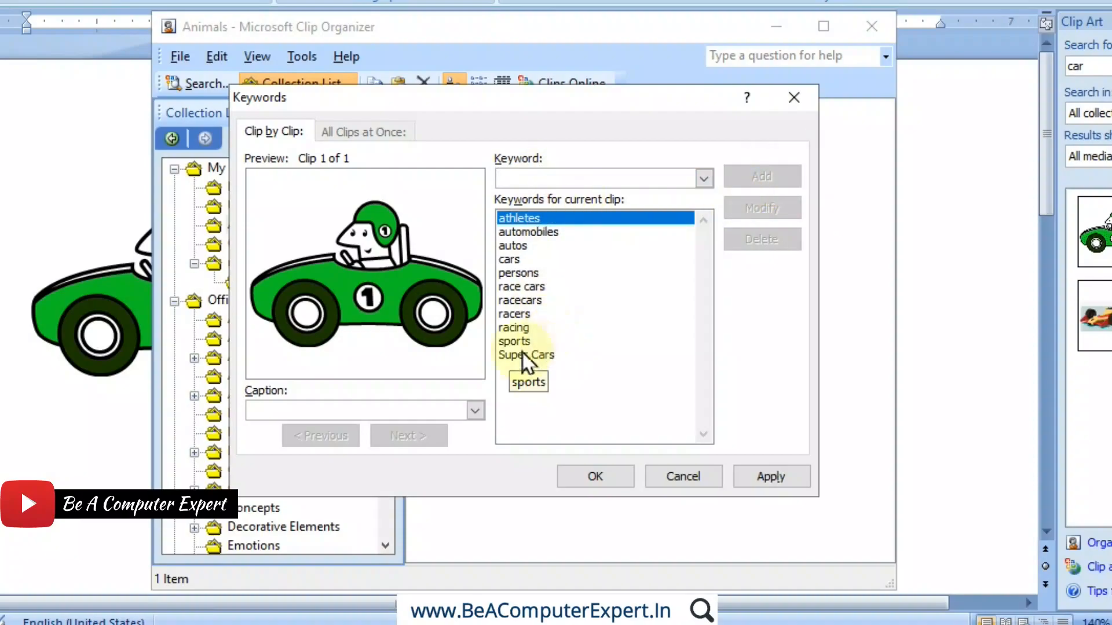
- Set the green race car clip's caption to "Super Green car" and apply it
click(340, 407)
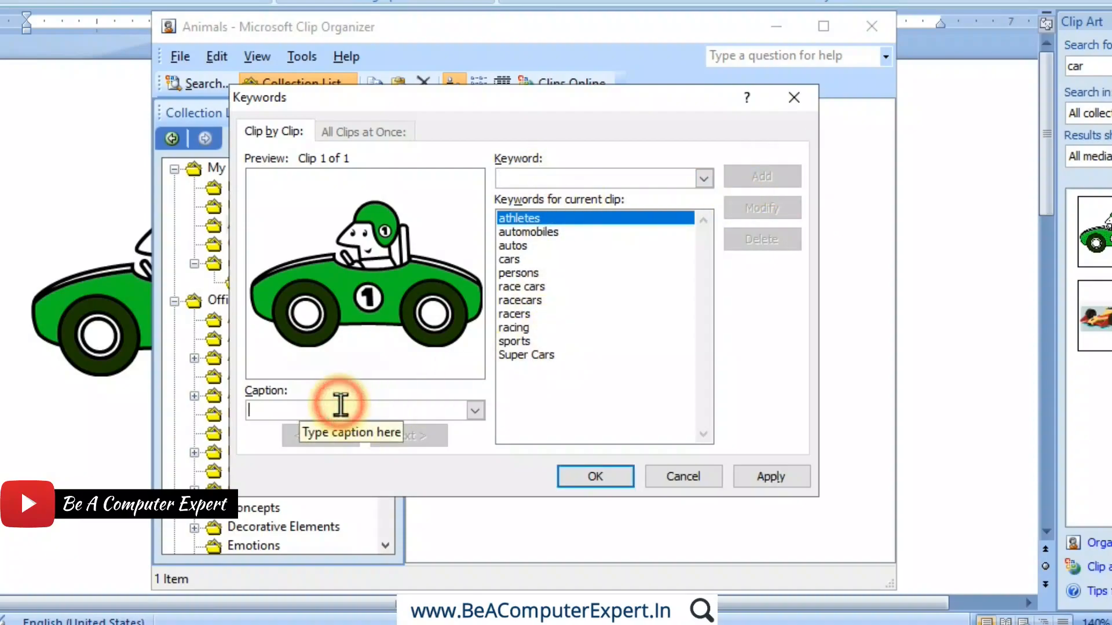
click(481, 414)
click(481, 413)
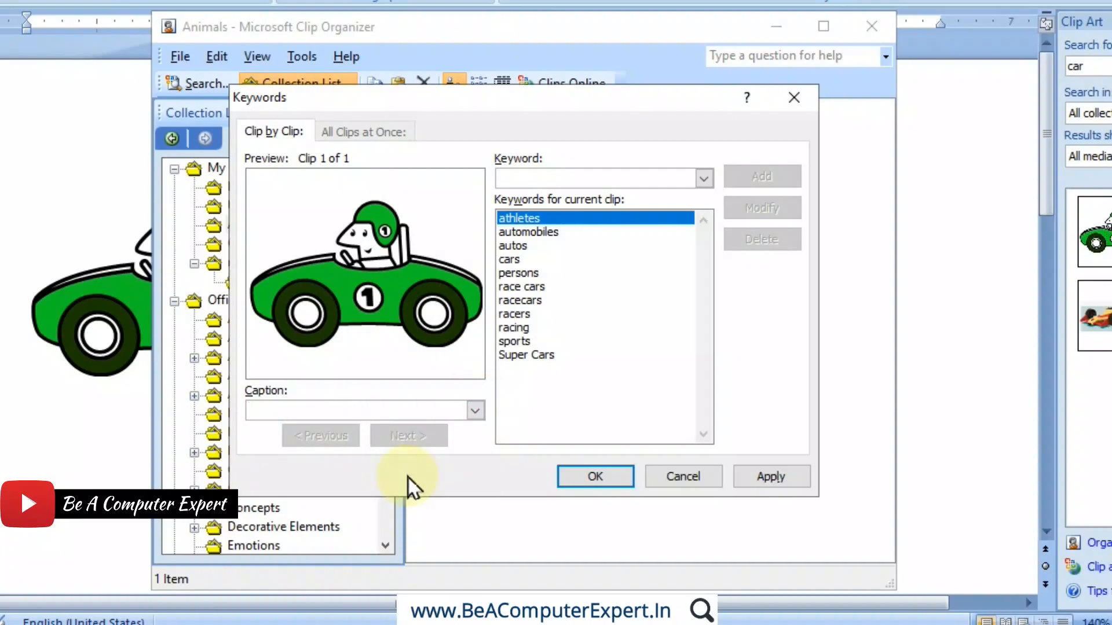
text(Super Green car)
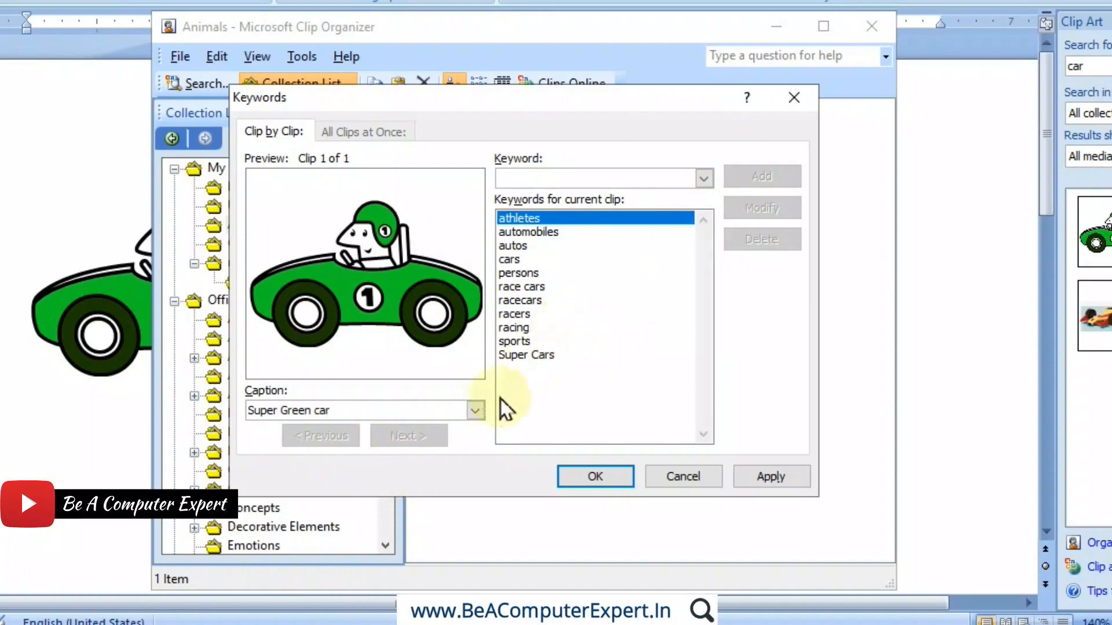
click(770, 476)
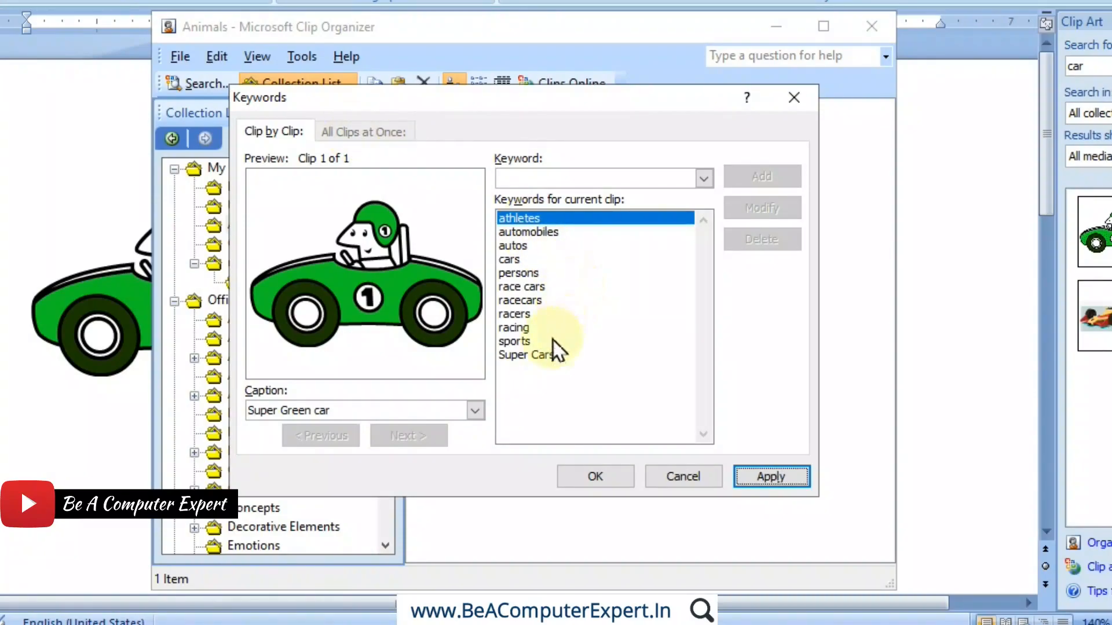
- Look through the clip's keywords Super Cars, cars, autos and sports, and accept the keyword settings
click(545, 355)
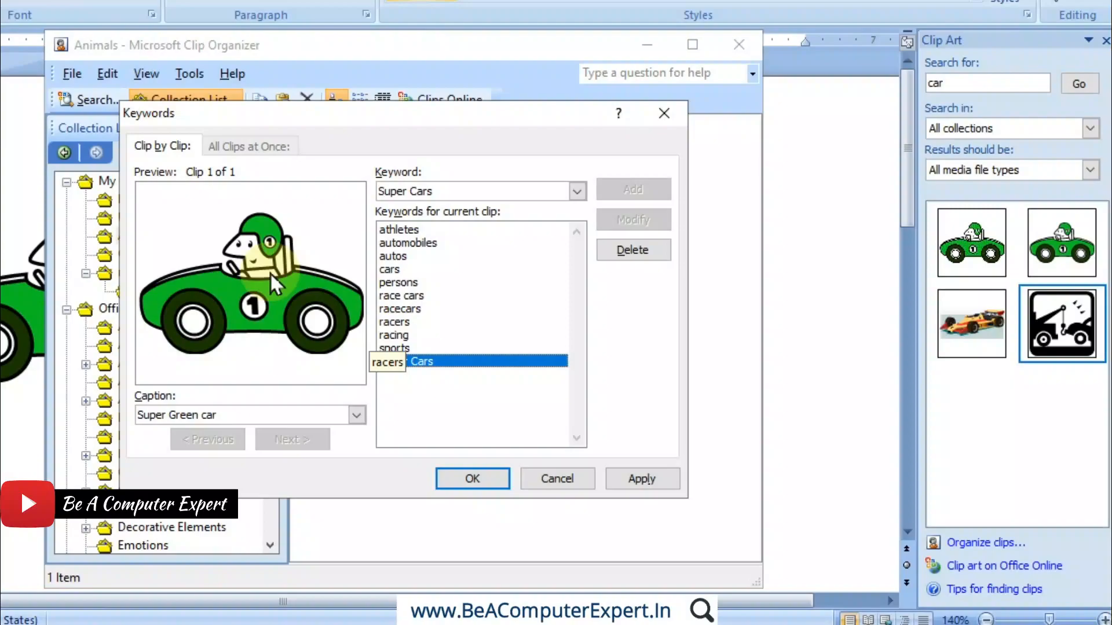
click(397, 270)
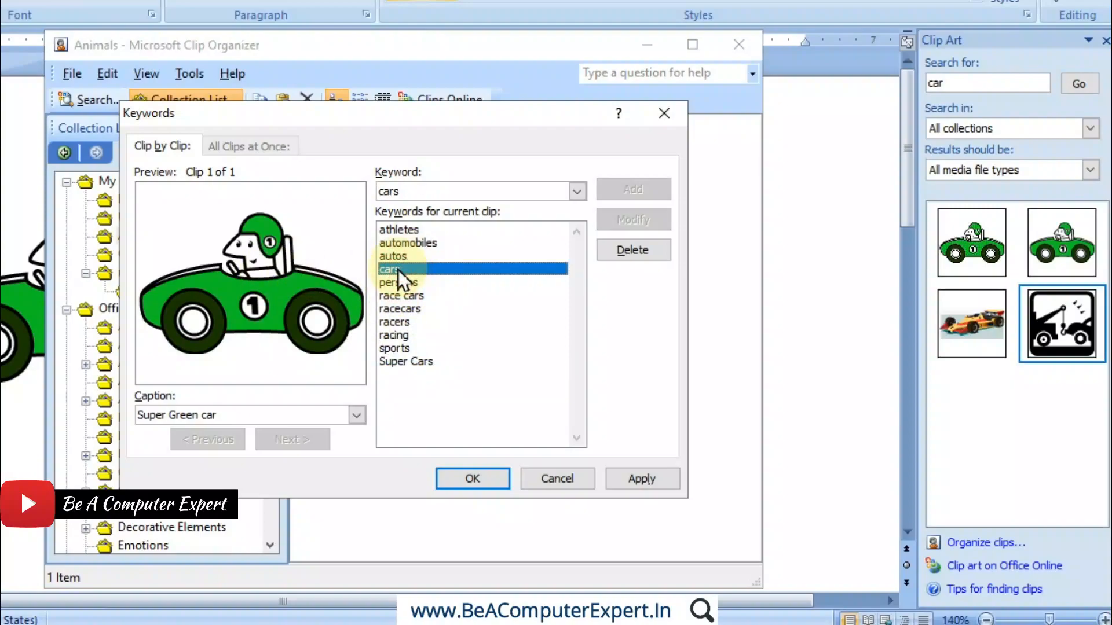
click(399, 256)
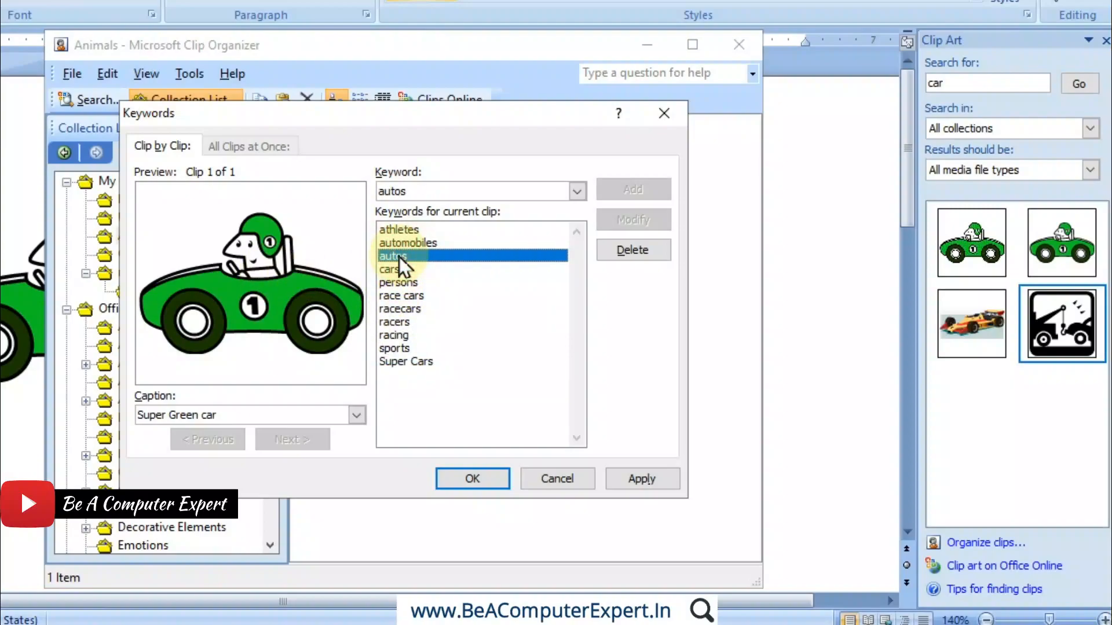
click(402, 350)
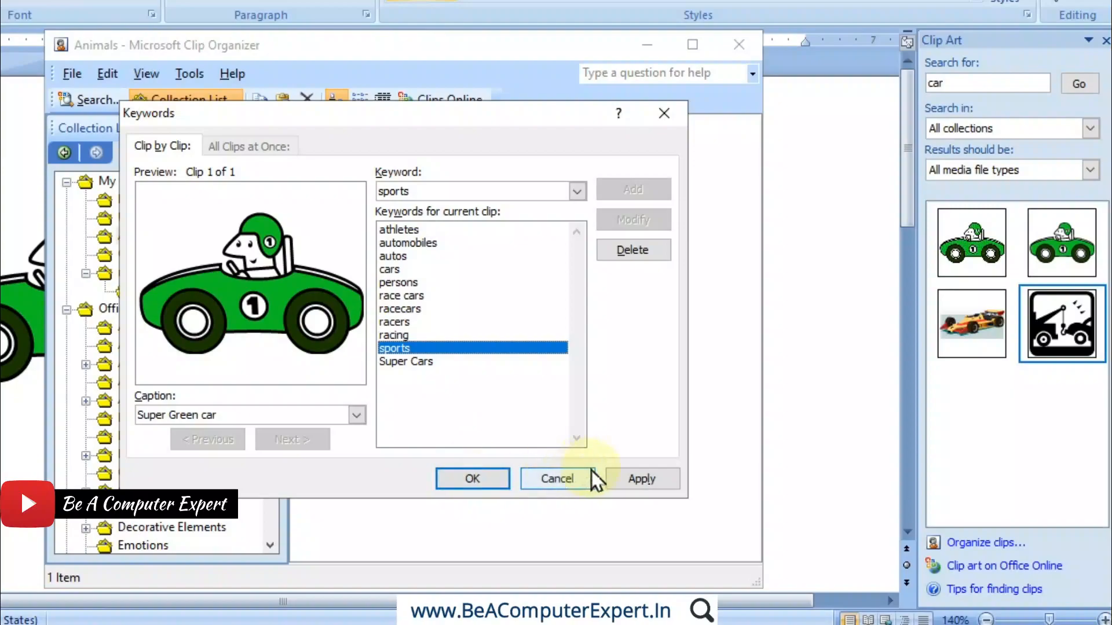
click(620, 480)
click(491, 480)
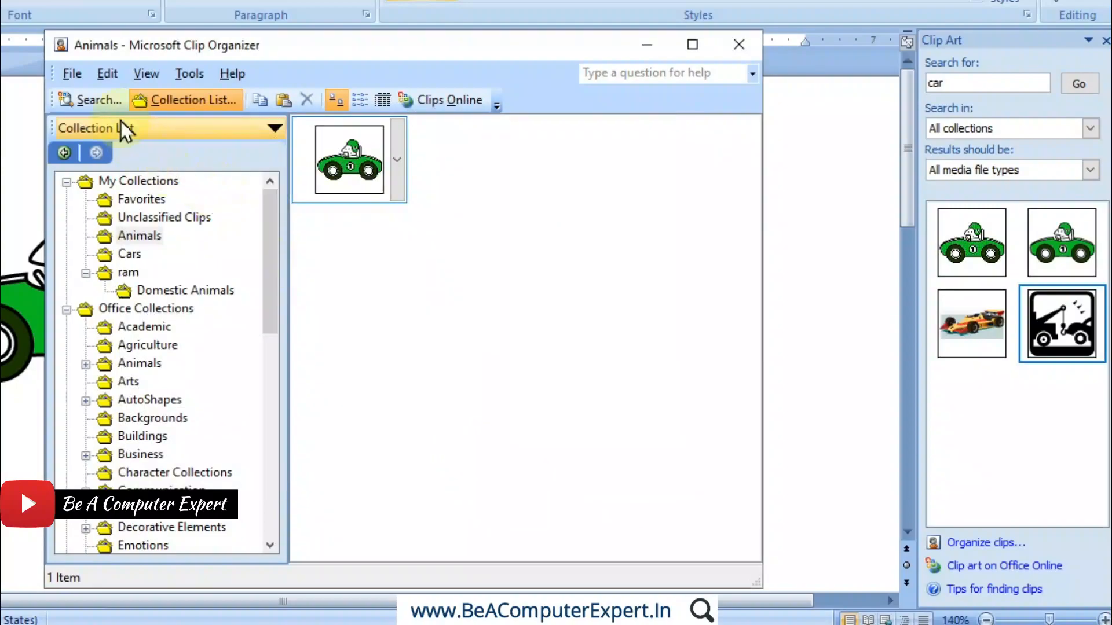
- Search all collections in the Clip Organizer for "super"
click(113, 102)
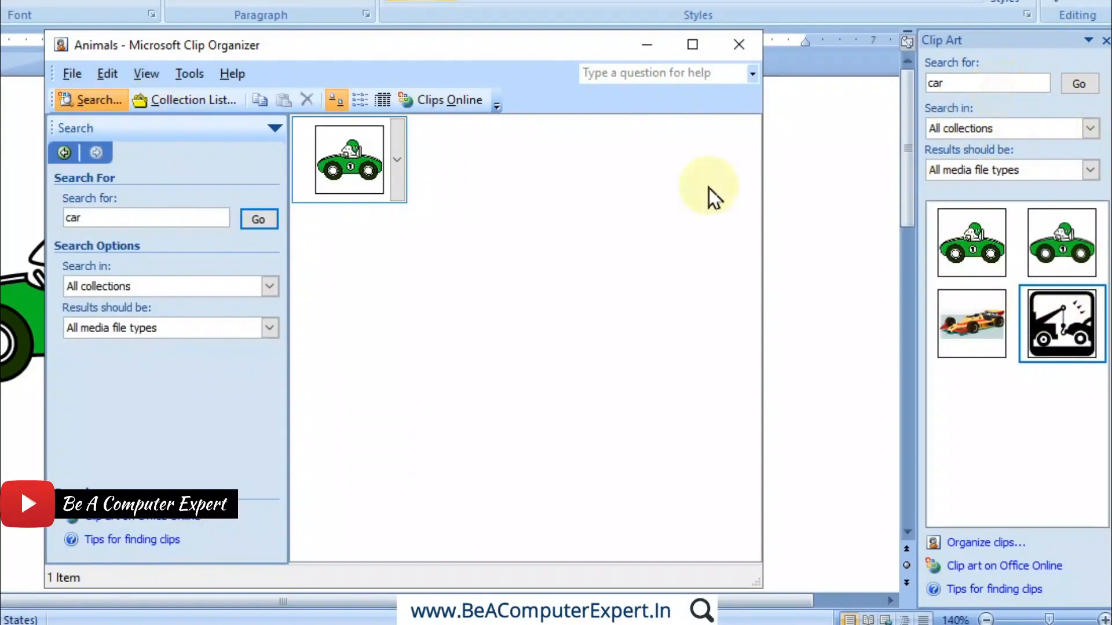
double_click(76, 218)
text(super)
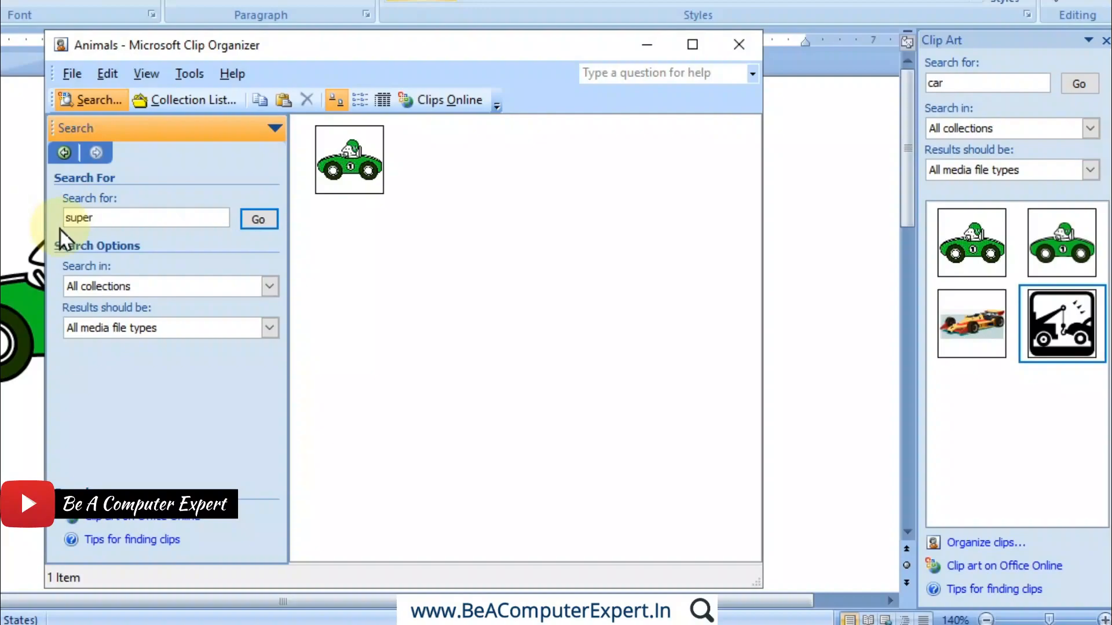
click(258, 220)
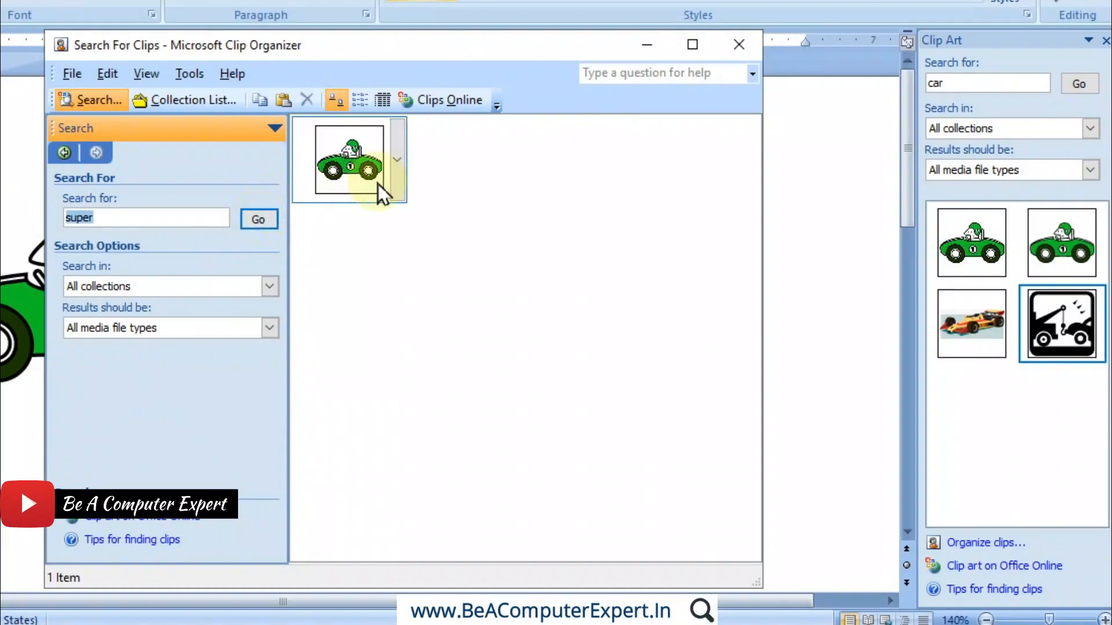
- View the clips in the Academic collection, and repeat the search for "super" across all collections
click(168, 103)
click(144, 326)
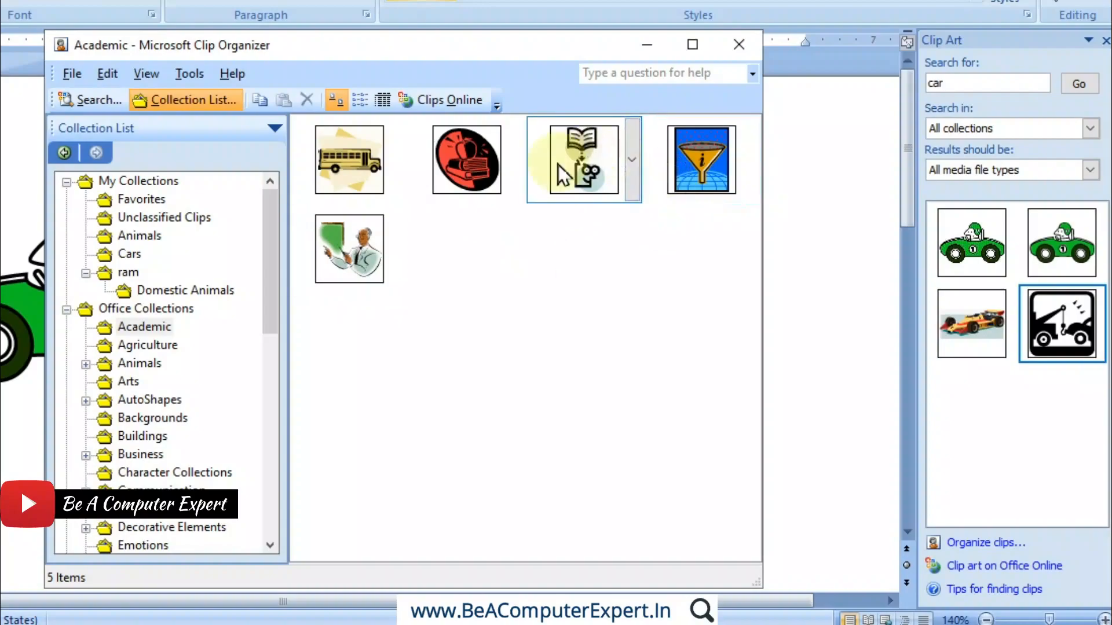
click(97, 106)
click(145, 218)
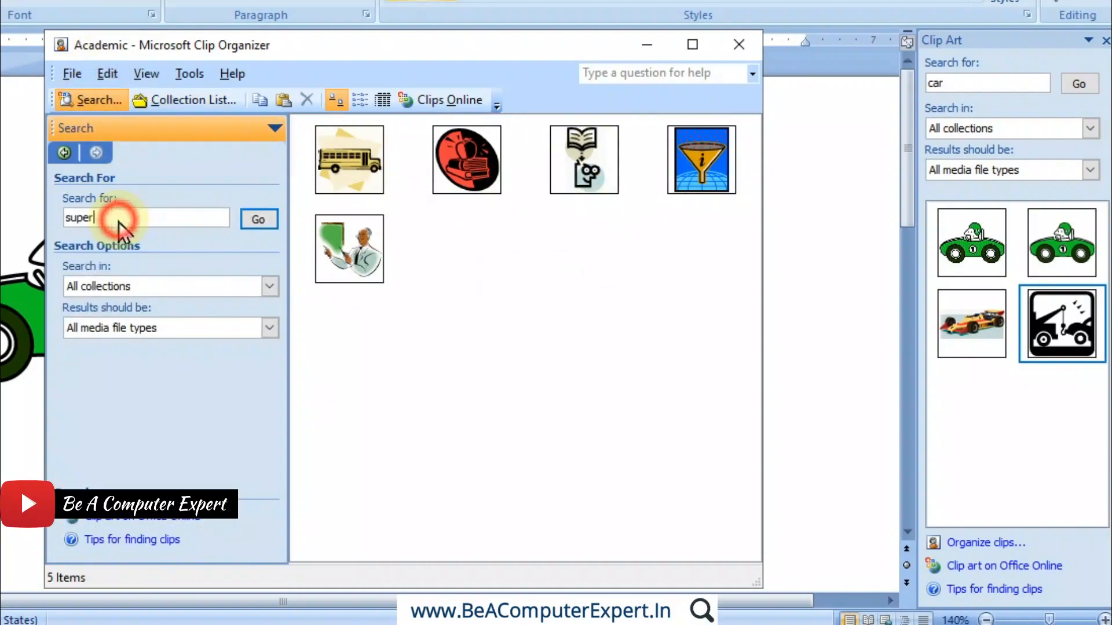
click(260, 221)
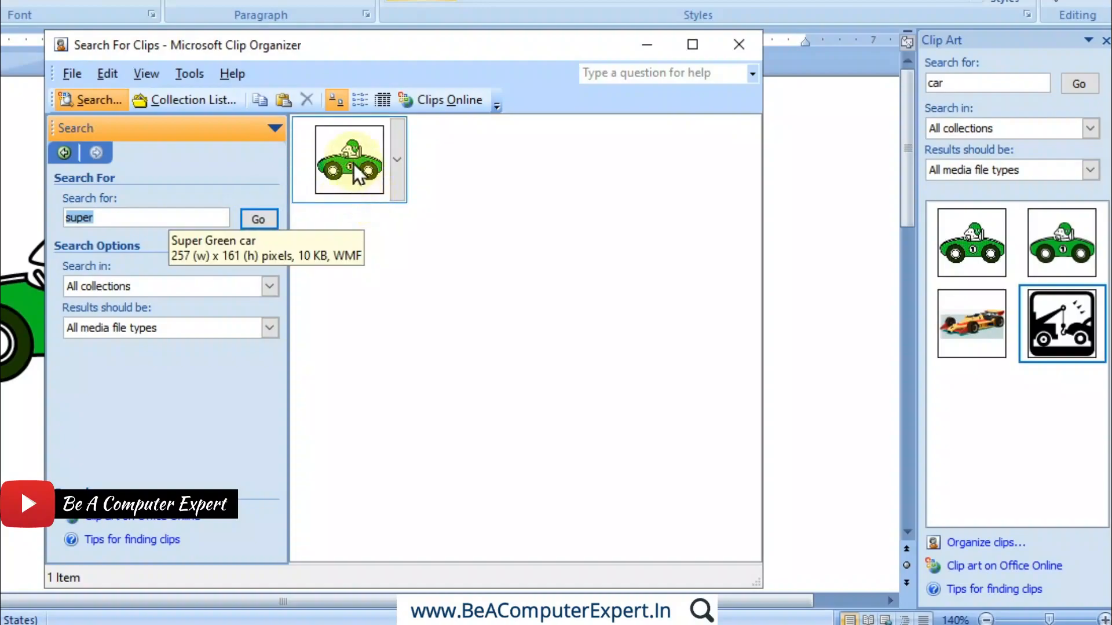
- Search all collections in the Clip Organizer for "autos"
drag(108, 218, 1, 216)
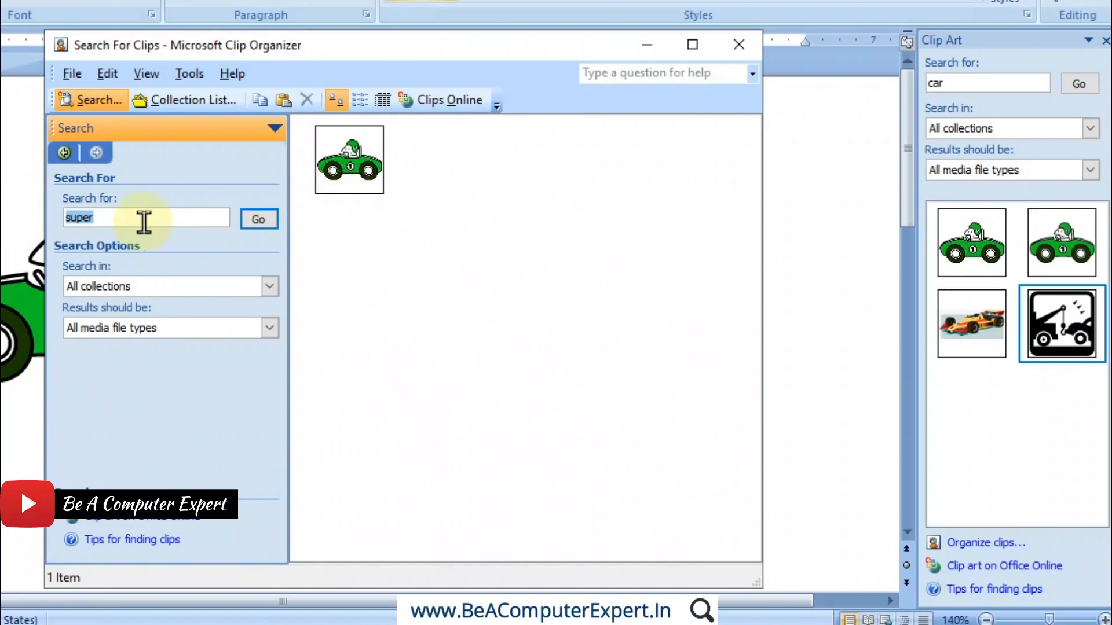
text(autos)
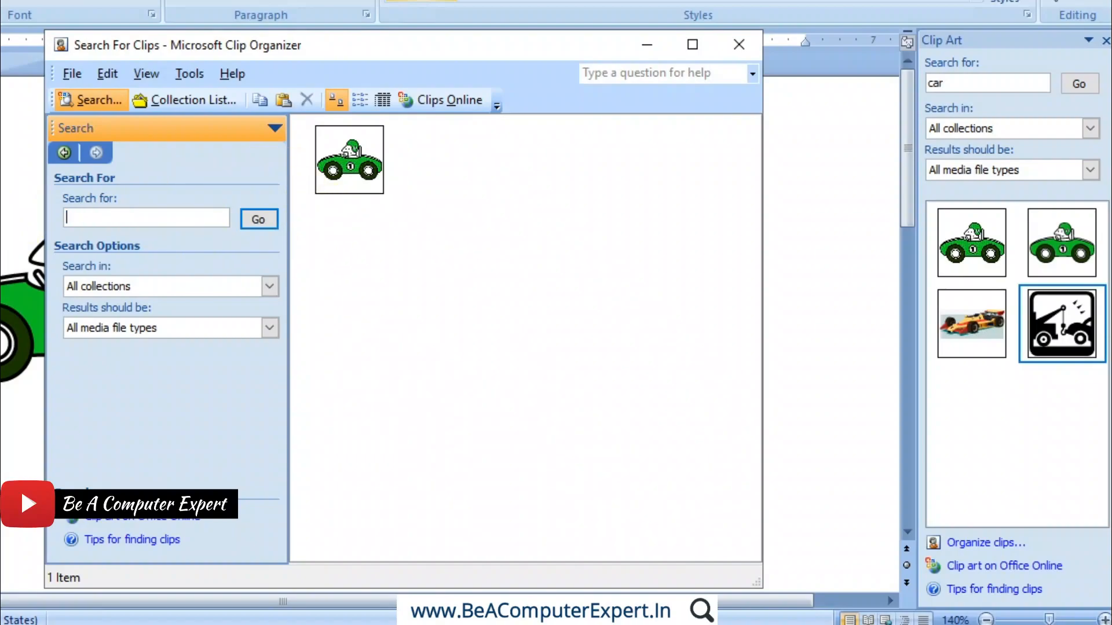
click(258, 219)
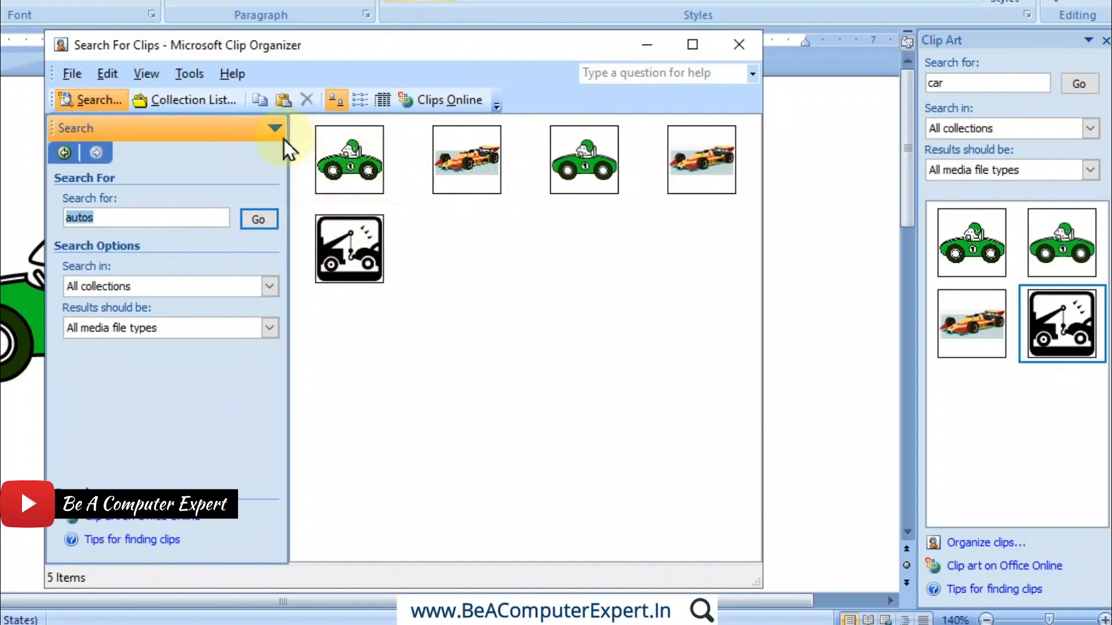
- Open the keywords of the green car clip in your own Animals collection and select the keyword Super Cars
click(182, 102)
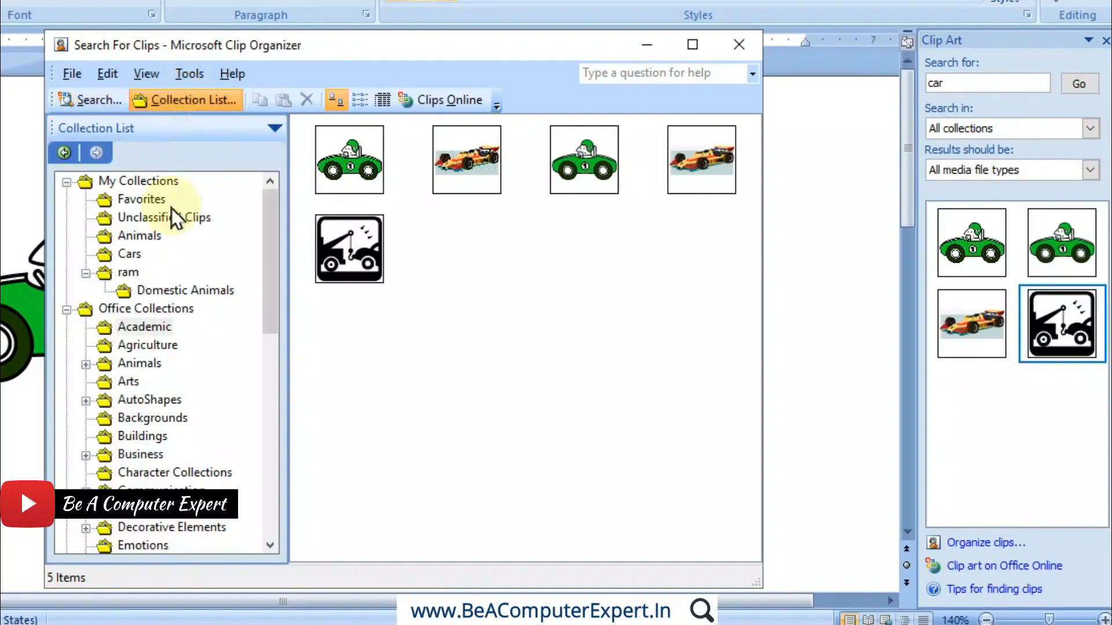
click(140, 238)
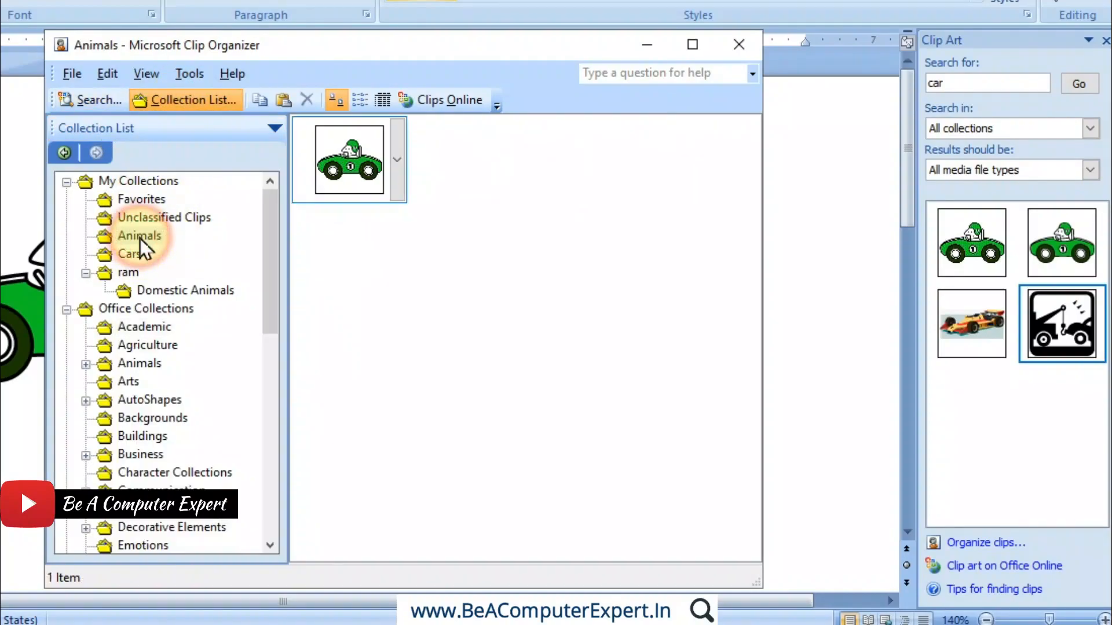
click(400, 177)
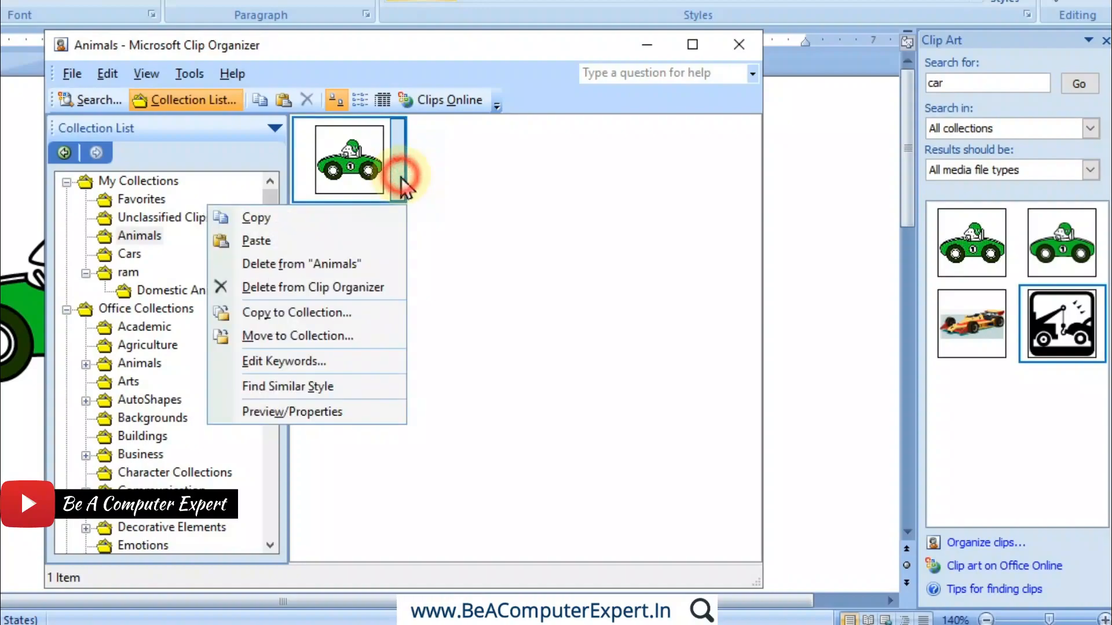
click(304, 362)
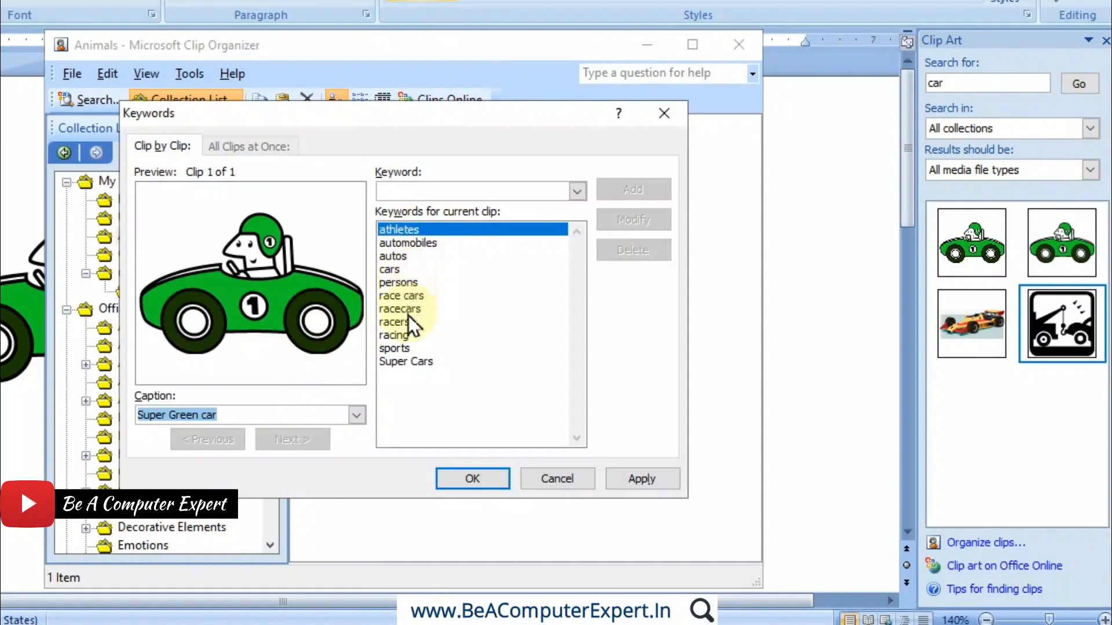
click(416, 361)
click(410, 349)
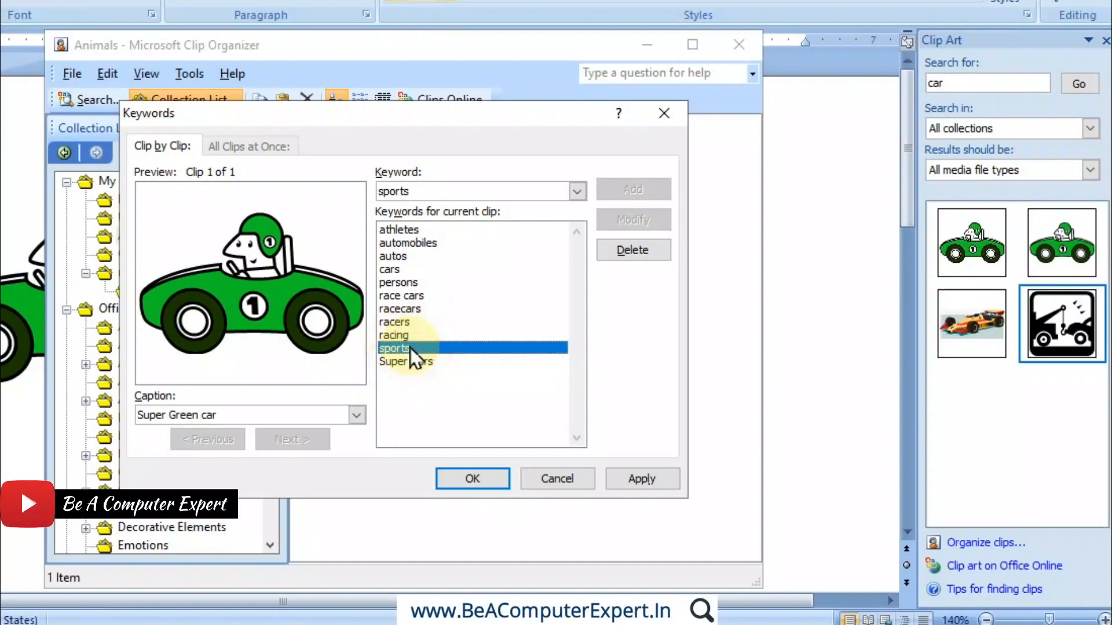
click(429, 362)
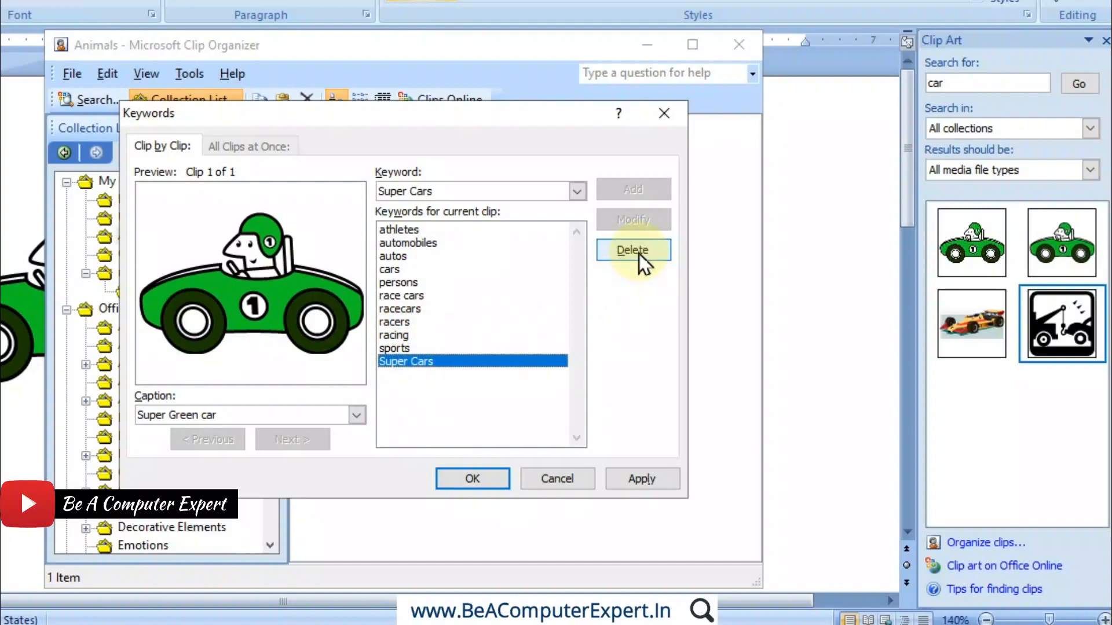
- Change the selected keyword to My Super Cars
click(474, 187)
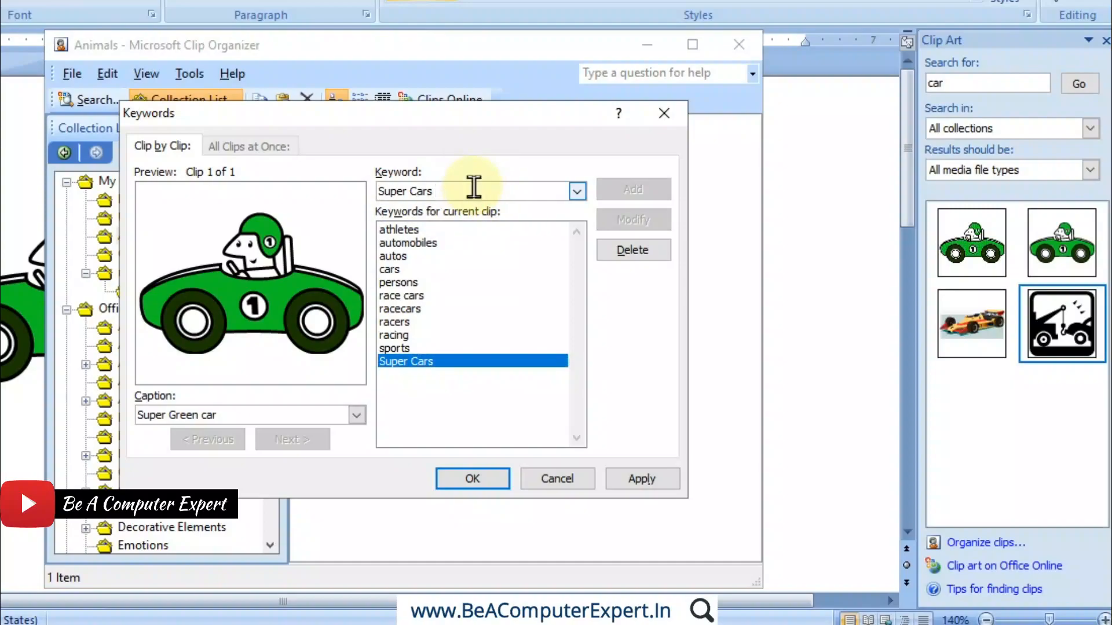
key(Home)
text(My)
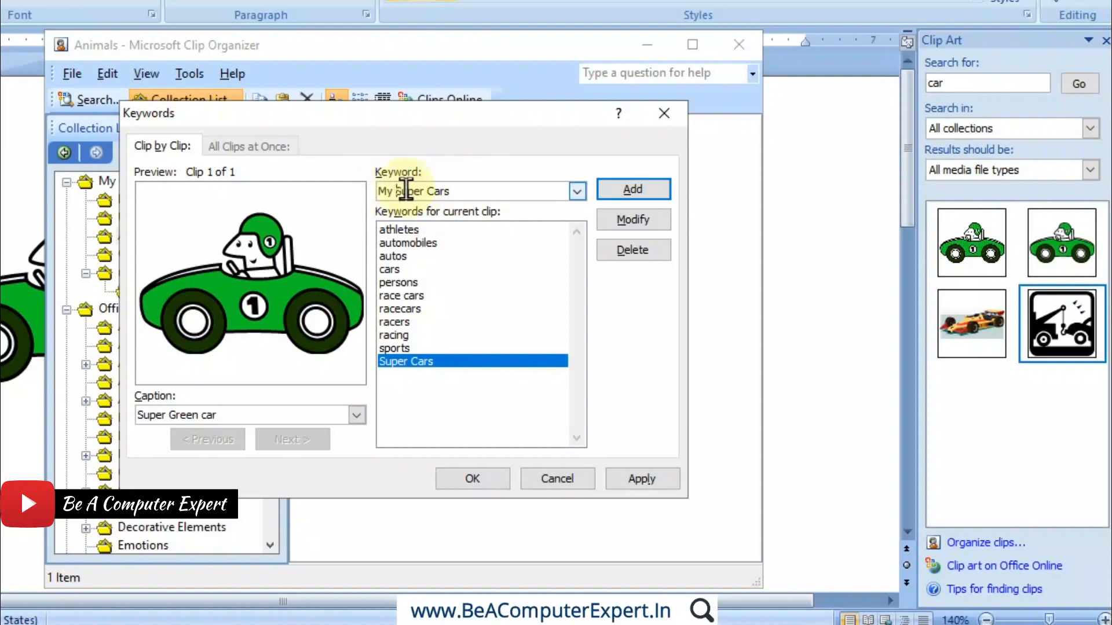
click(630, 220)
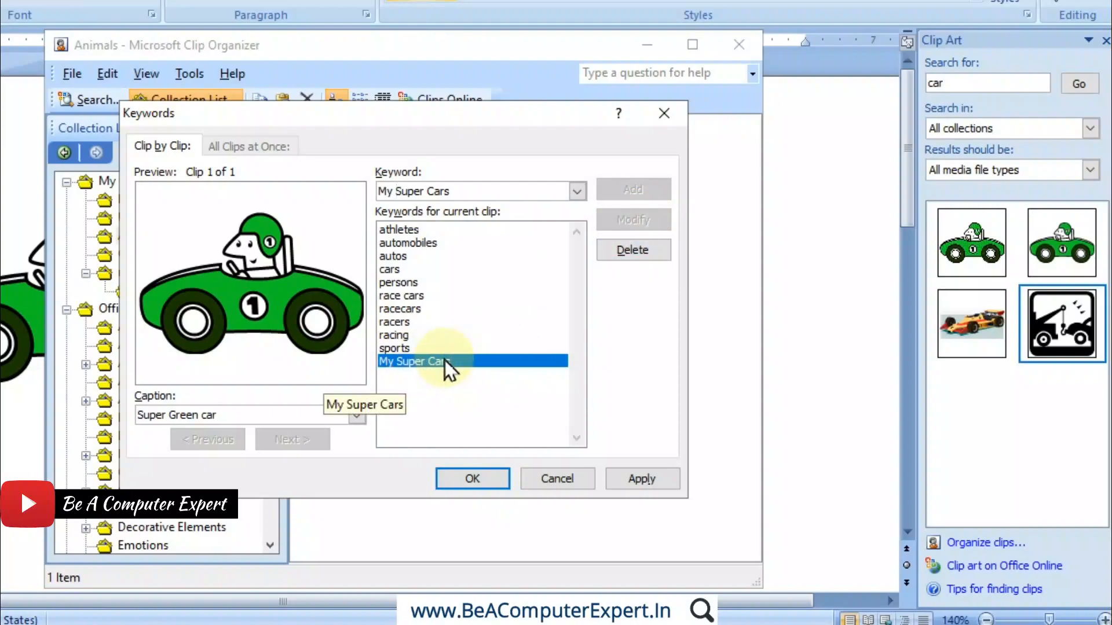
- Delete the keyword My Super Cars from the clip, and apply and accept the keyword settings
click(628, 254)
click(631, 487)
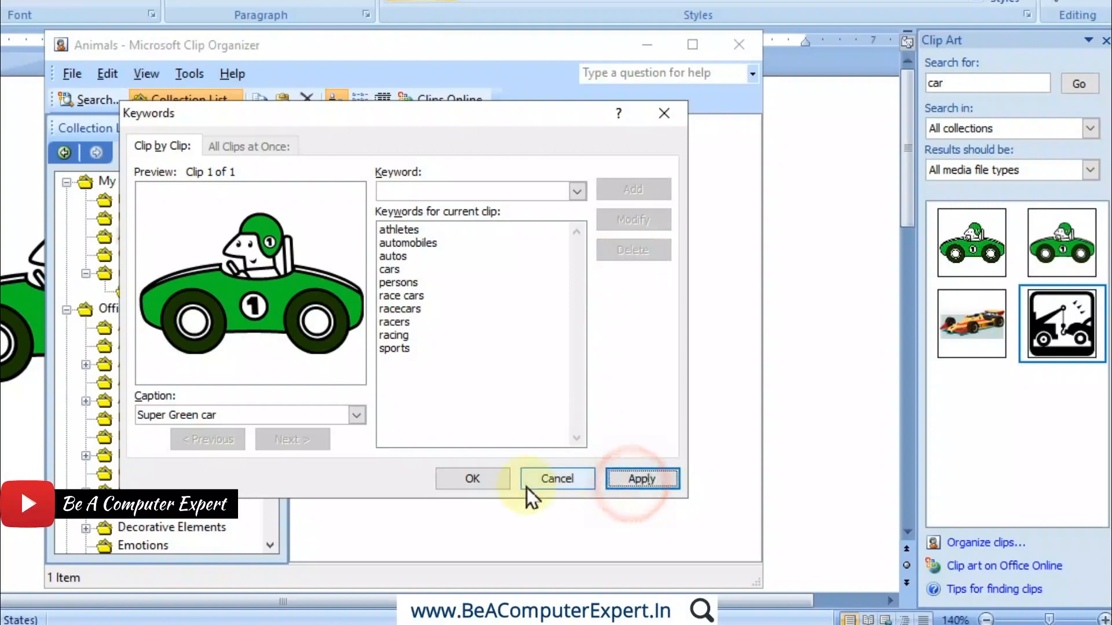
click(491, 482)
- Find clips in a similar style to the green car clip, and return to the collection list
click(392, 168)
click(393, 185)
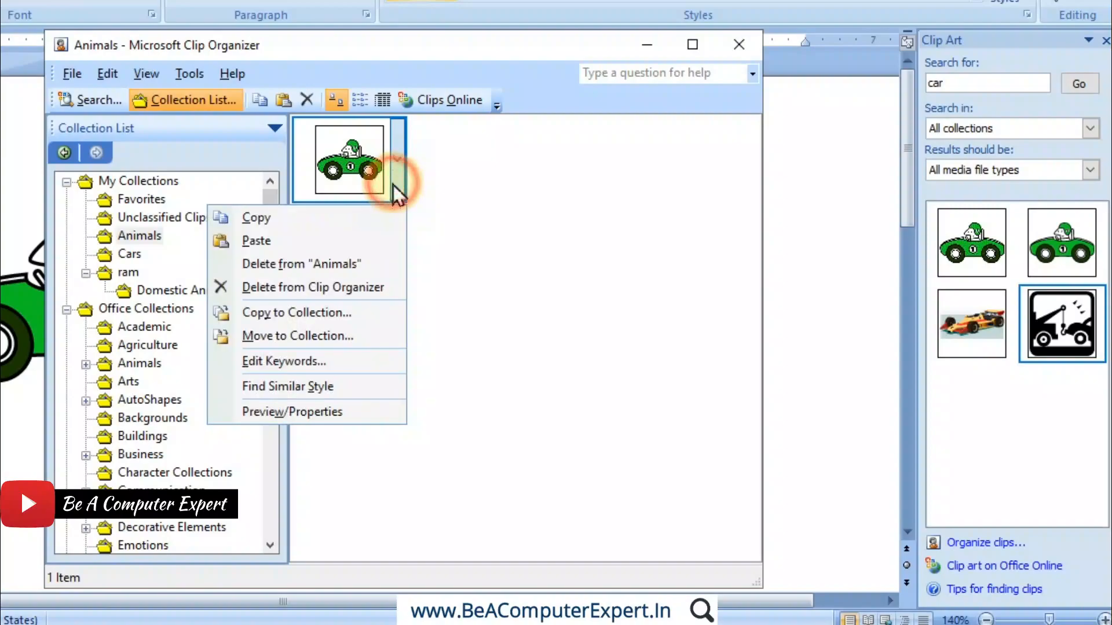
click(308, 387)
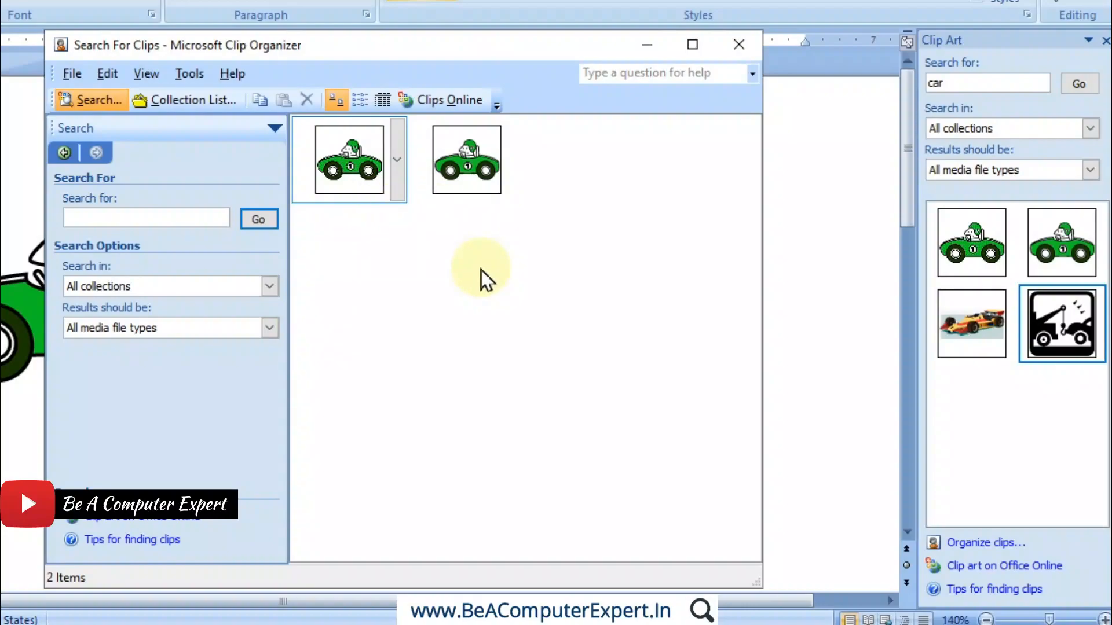
click(172, 102)
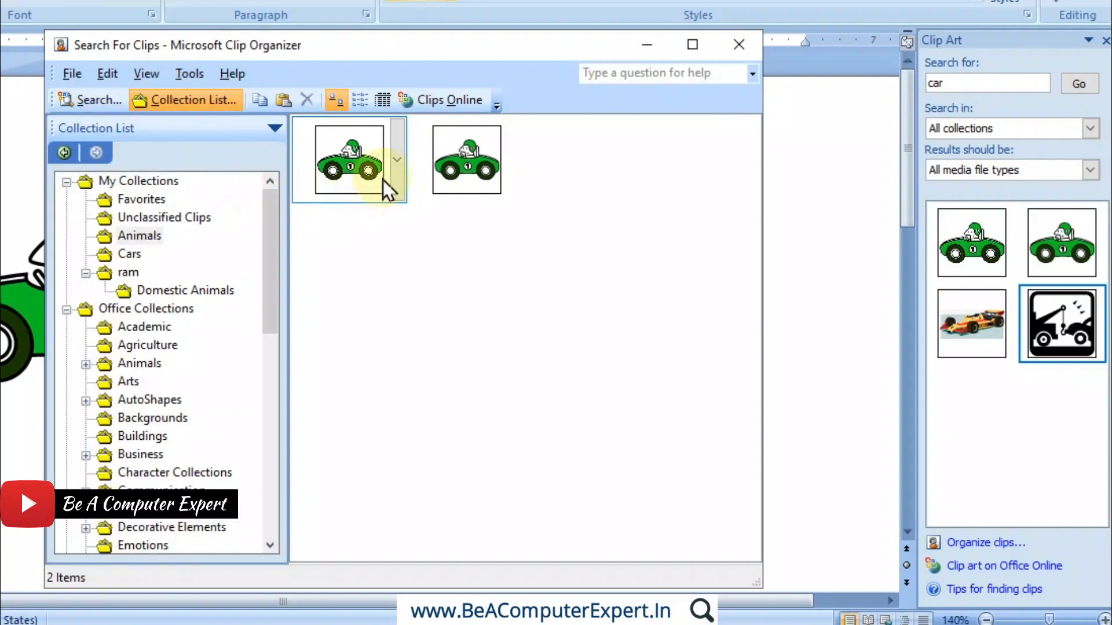
- Preview the first green car clip's properties, examine its caption and keywords, and close the preview
click(396, 174)
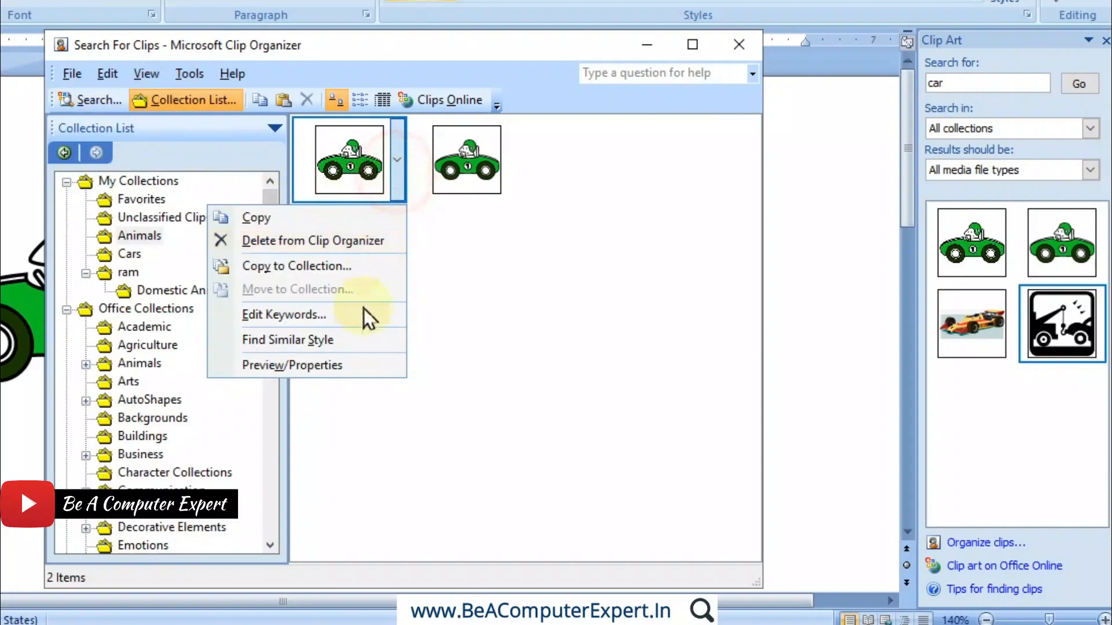
click(343, 380)
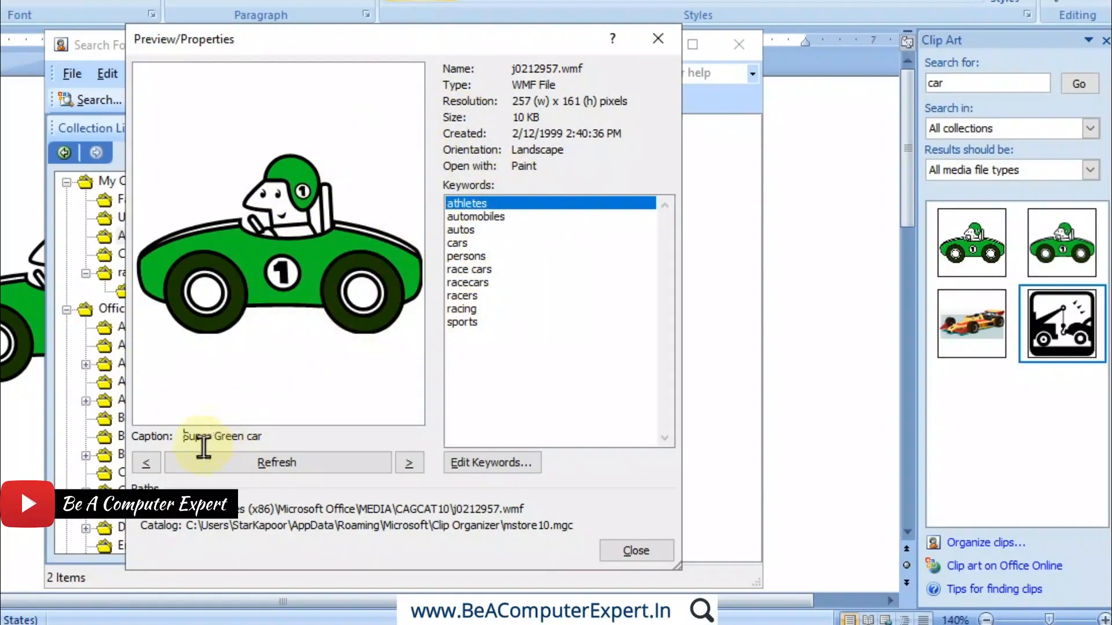
drag(185, 436, 270, 435)
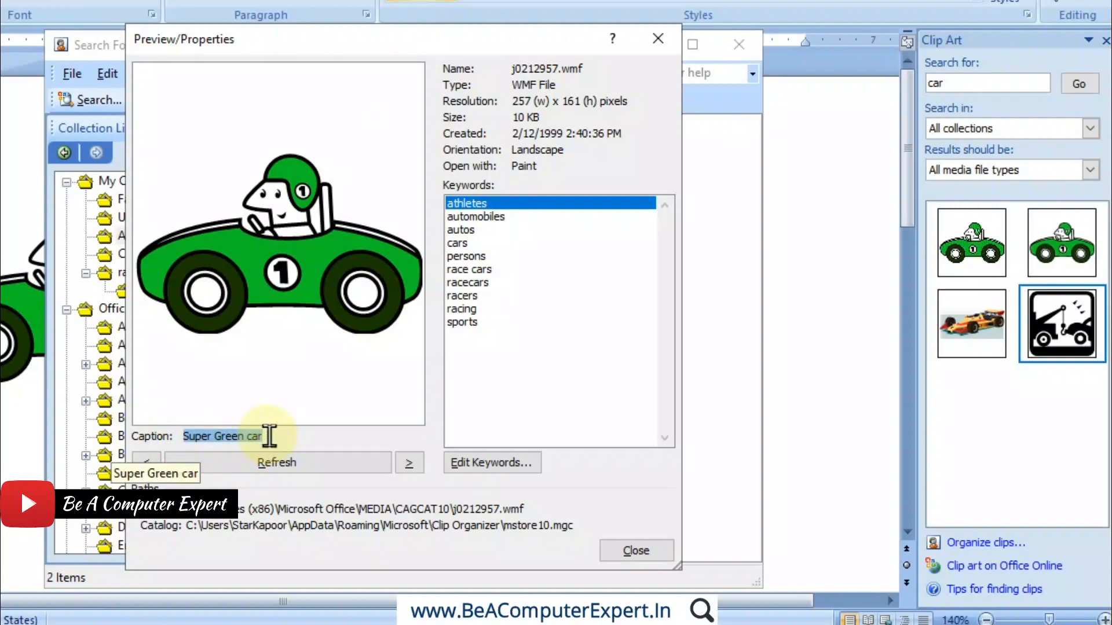
click(269, 436)
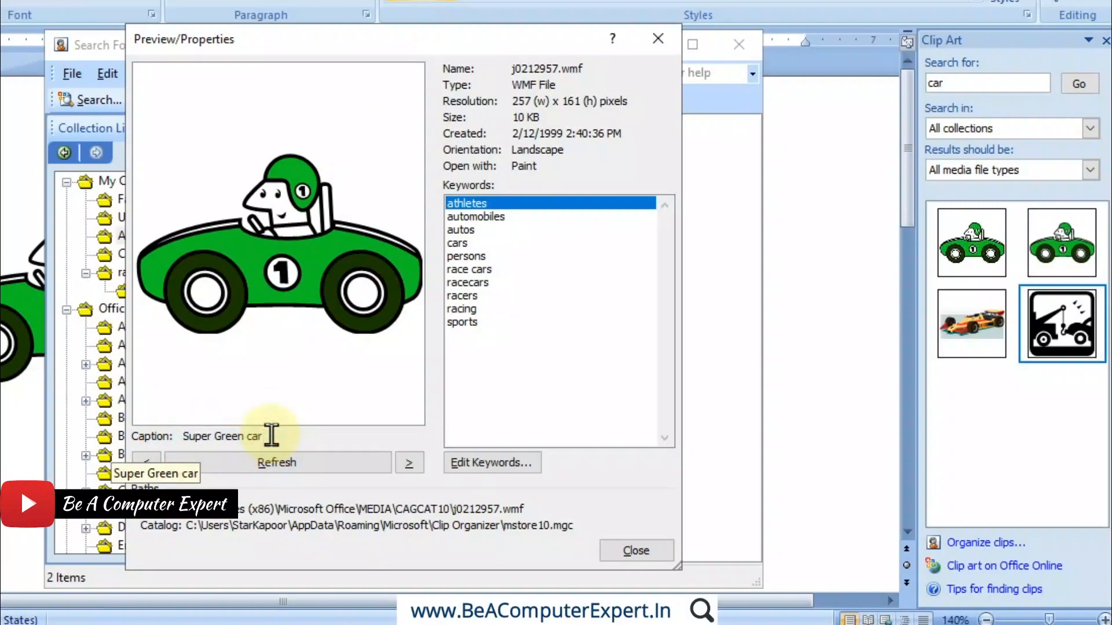
click(646, 555)
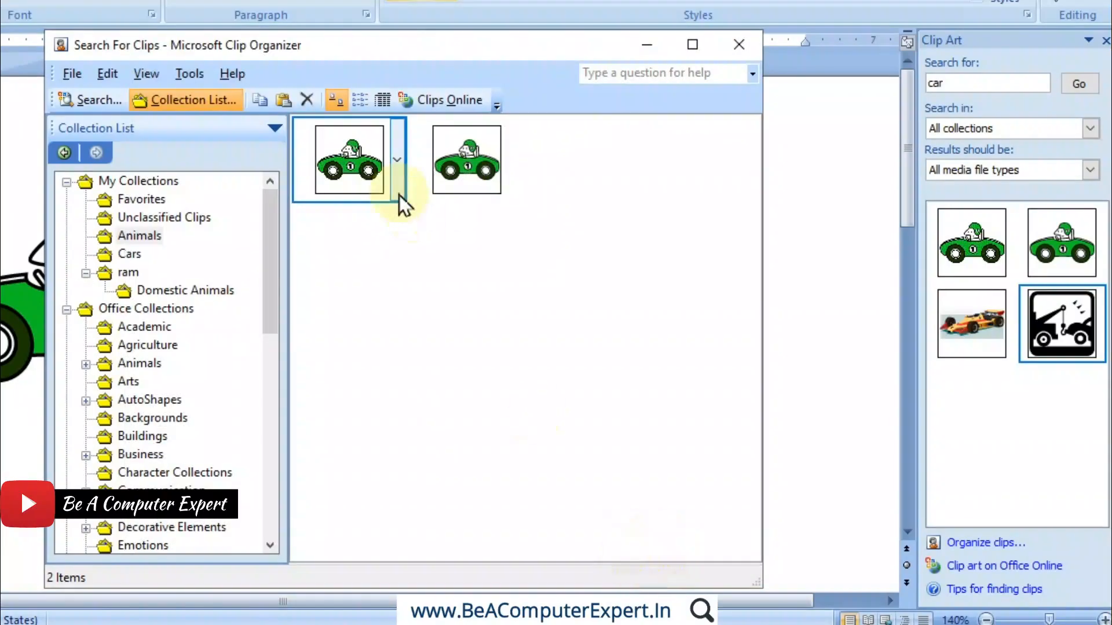
click(400, 177)
click(480, 348)
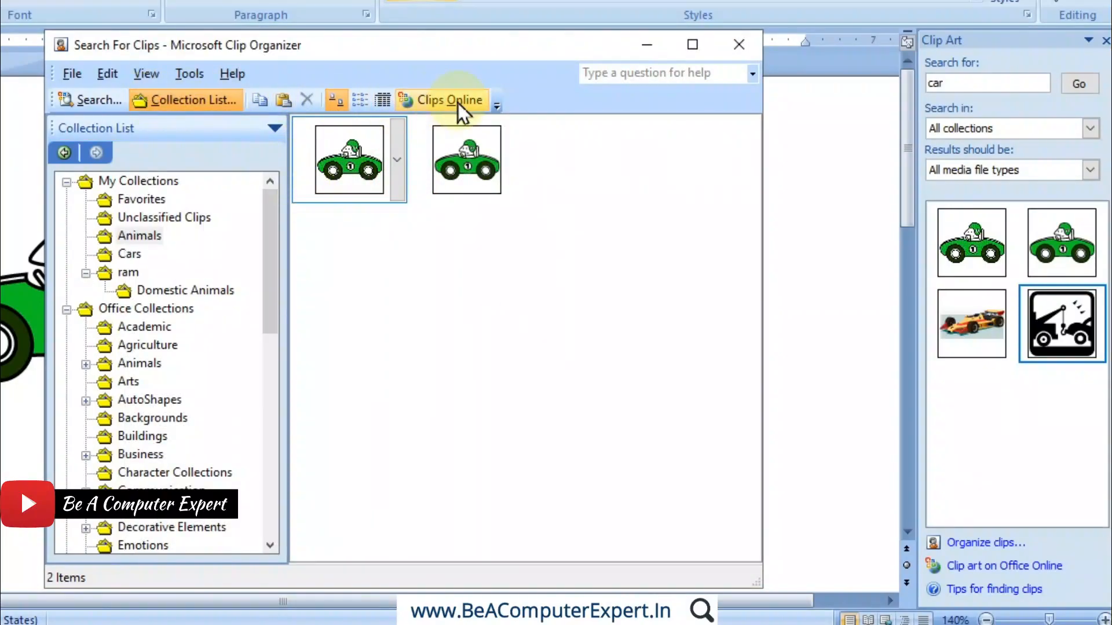
click(102, 100)
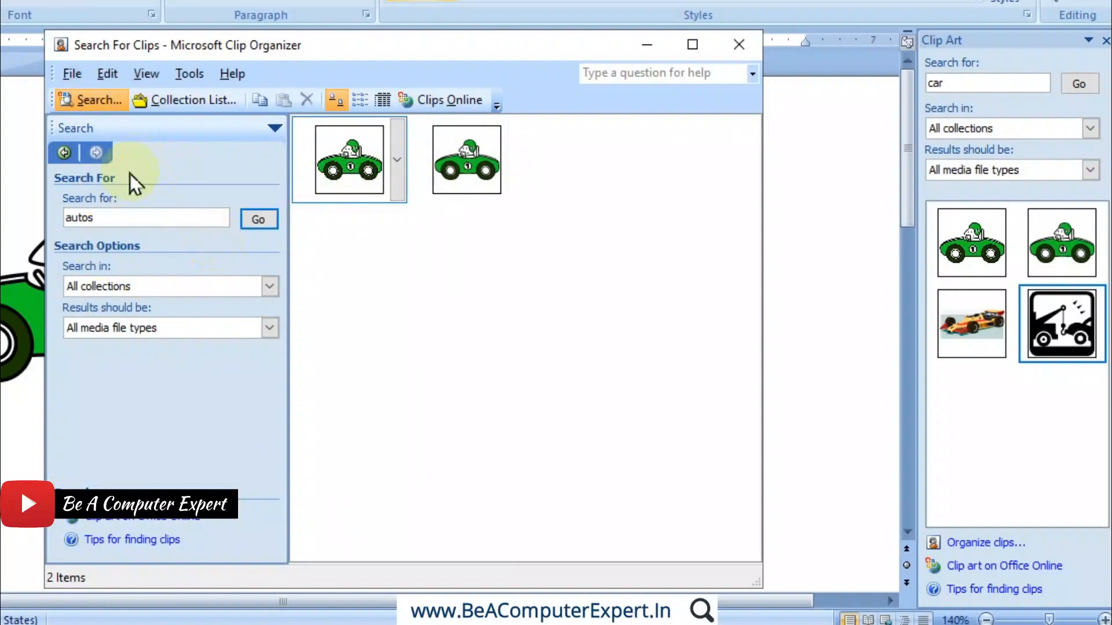
click(156, 97)
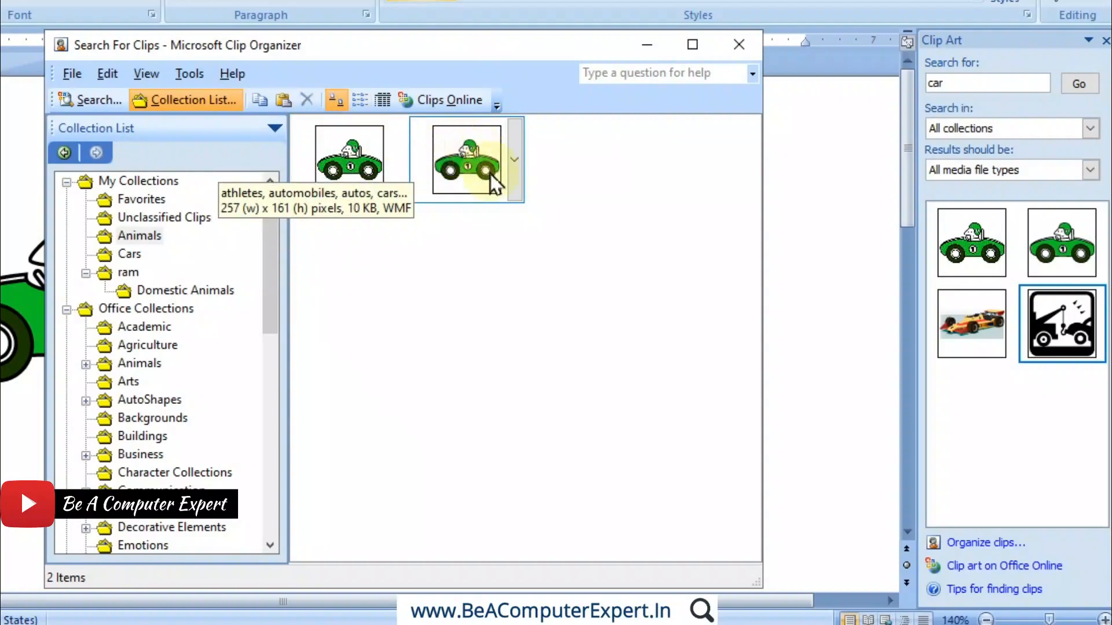
- View the found clips as a plain list and with full details such as size, caption and keywords
click(360, 100)
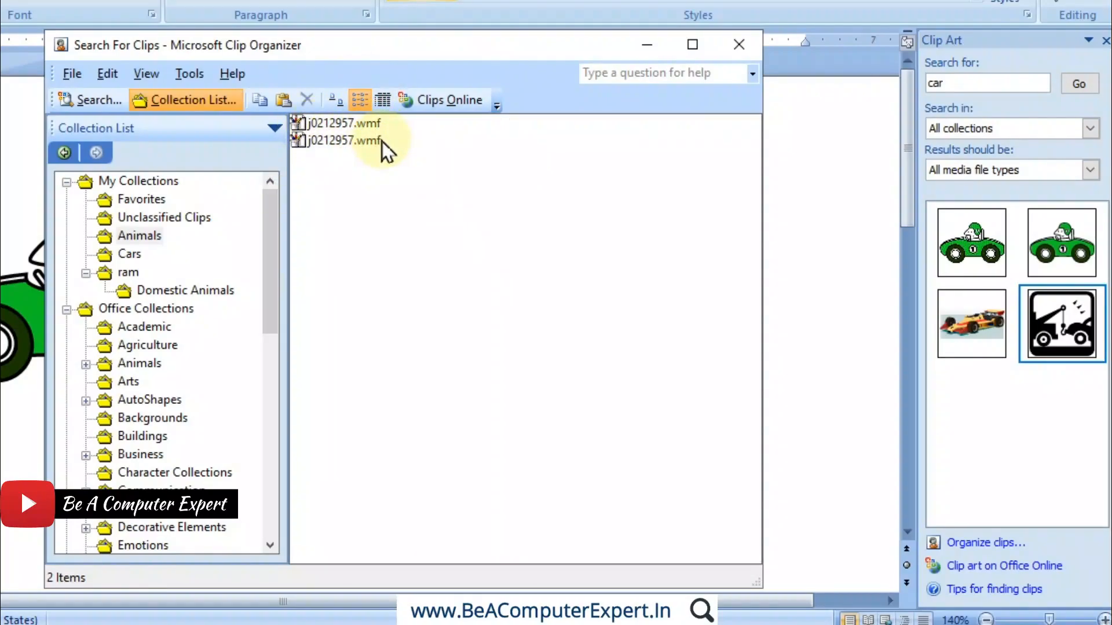
click(388, 107)
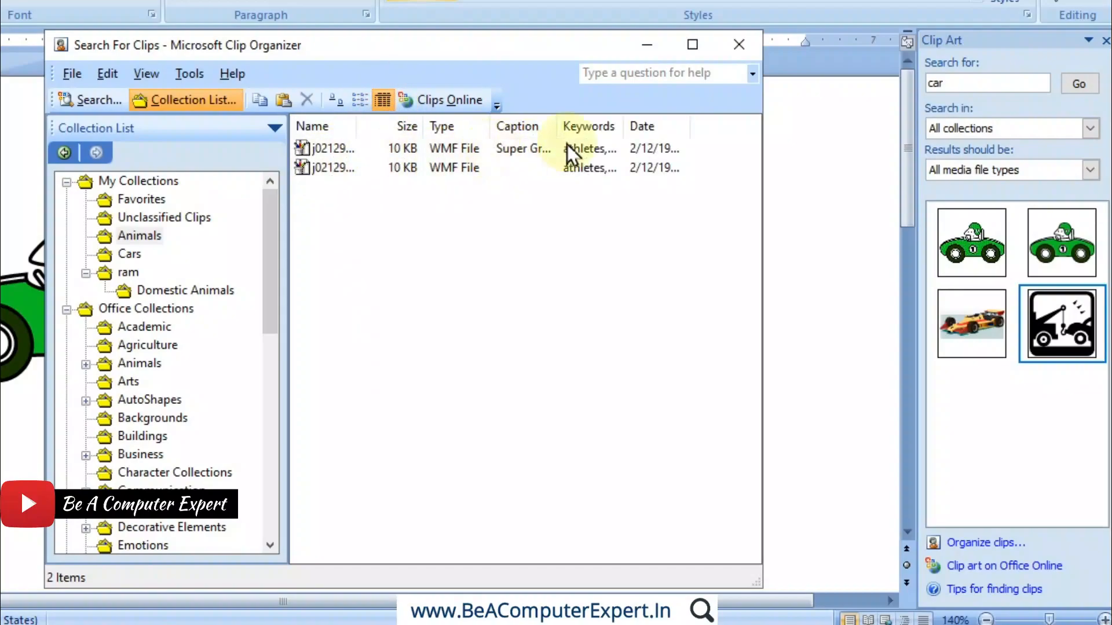
click(306, 148)
click(306, 148)
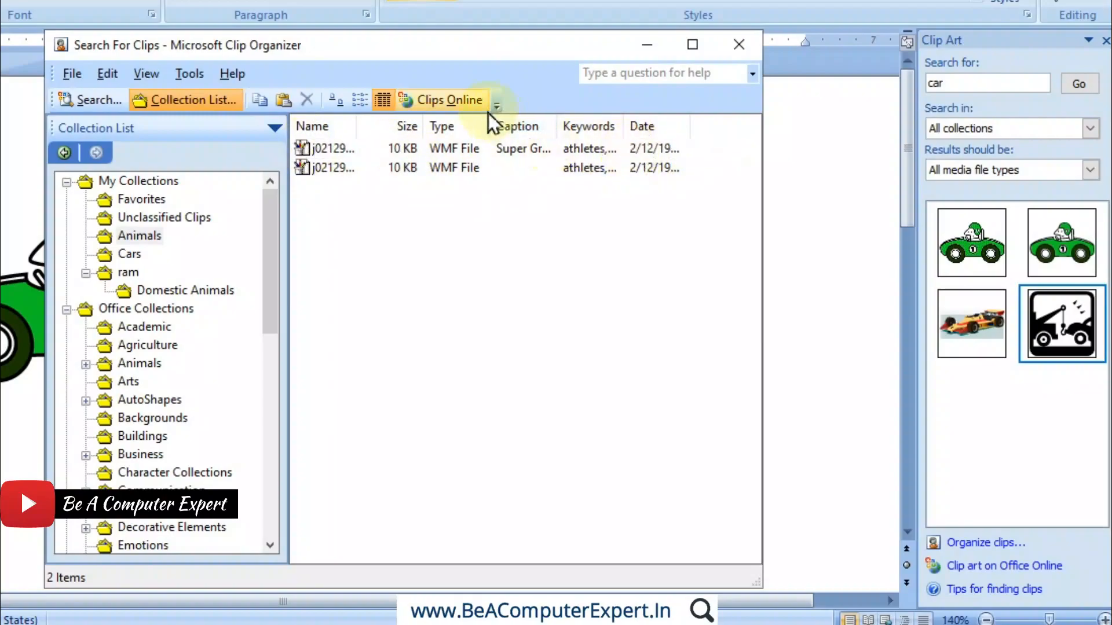
- Open Clips Online from the Clip Organizer and close the browser window
click(467, 108)
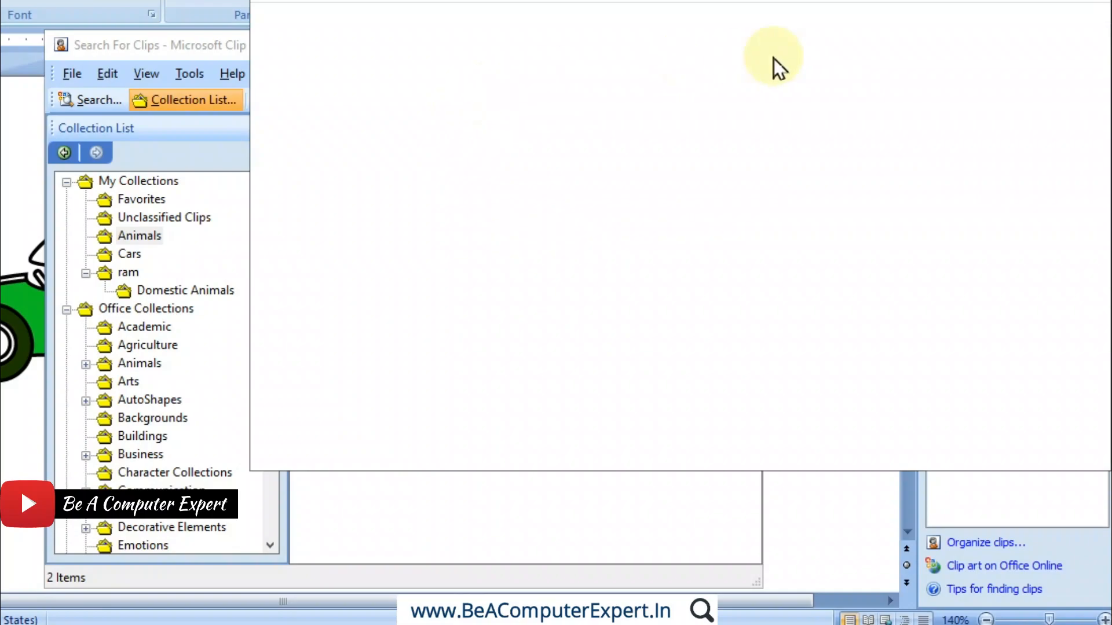
click(1096, 1)
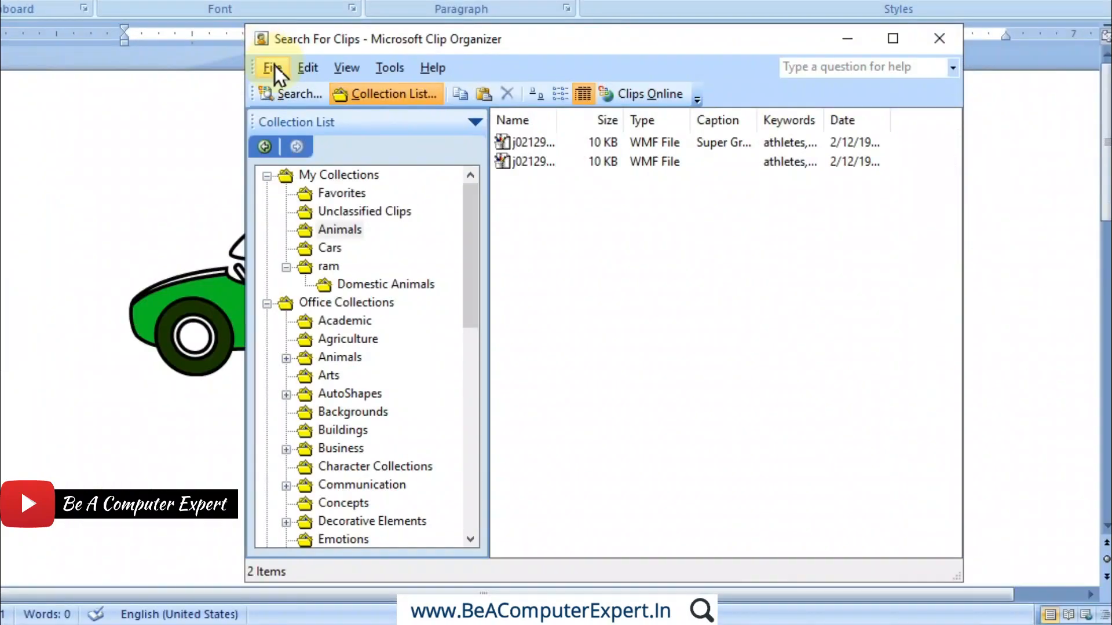
click(73, 72)
mouse_move(103, 74)
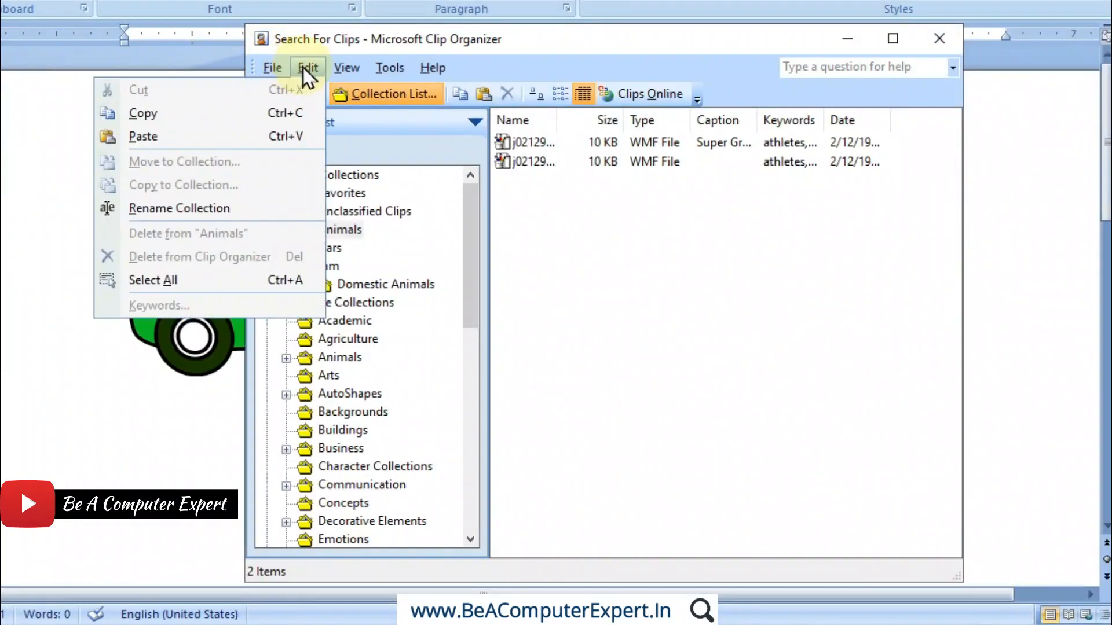
mouse_move(336, 70)
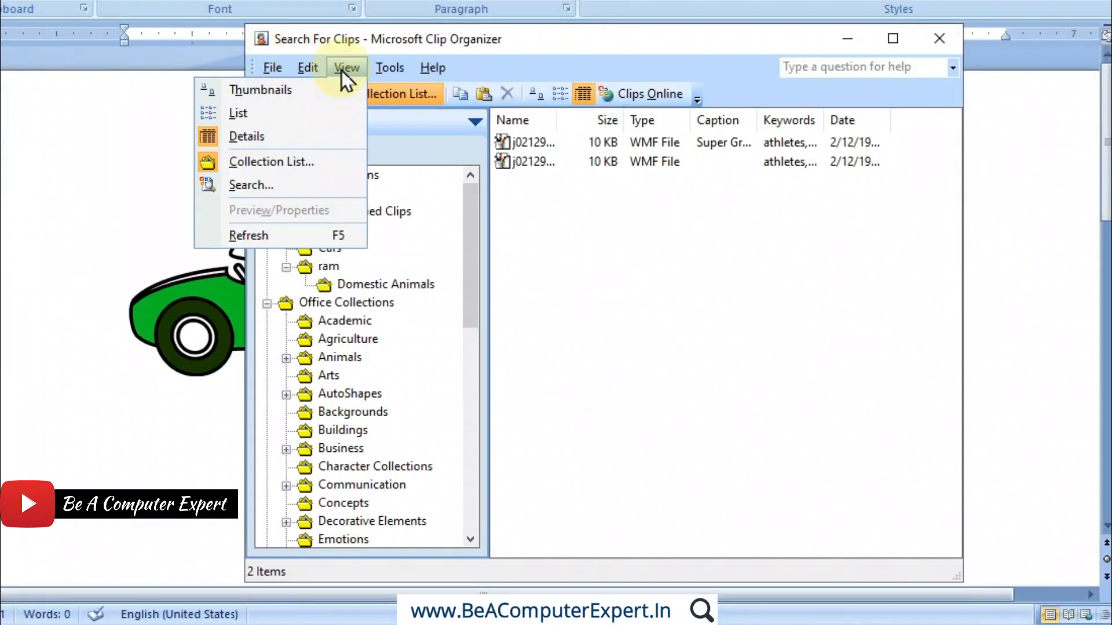
mouse_move(388, 72)
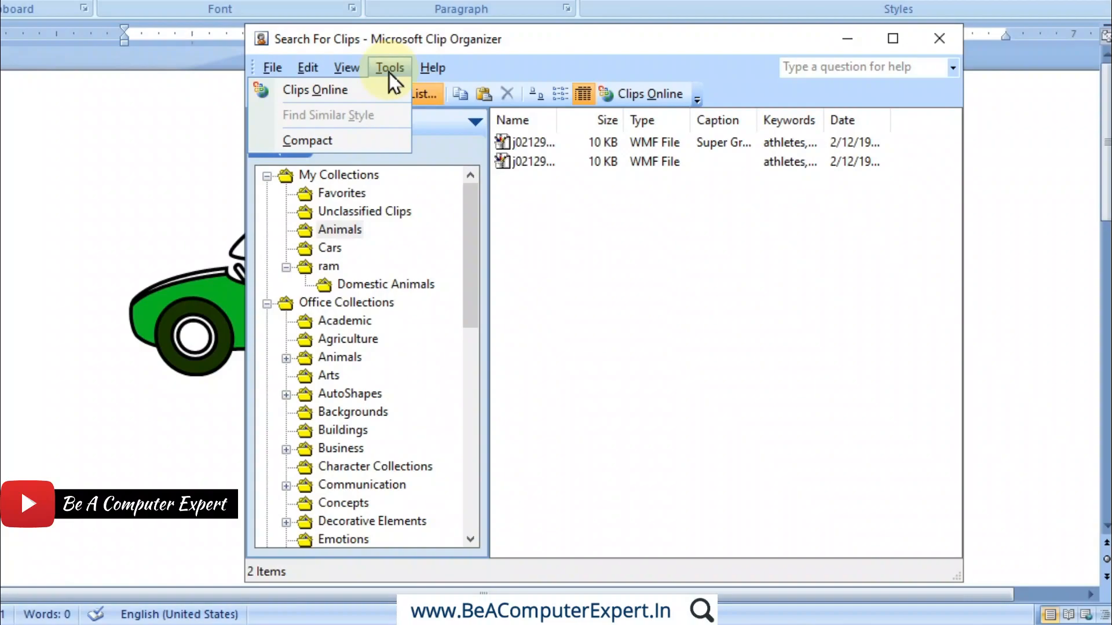
mouse_move(272, 69)
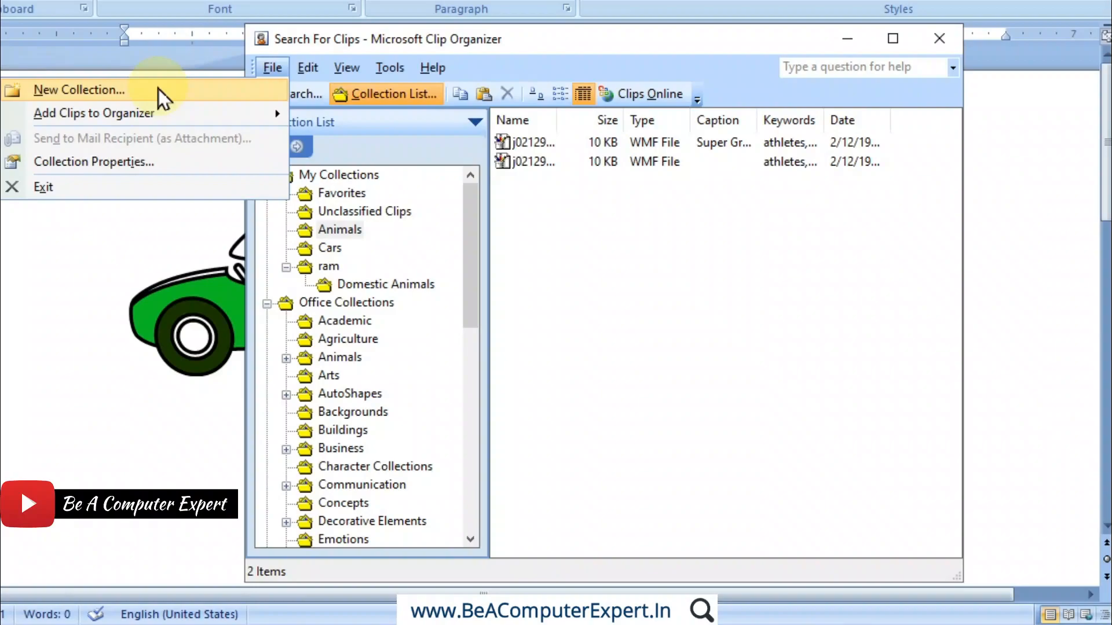
mouse_move(151, 109)
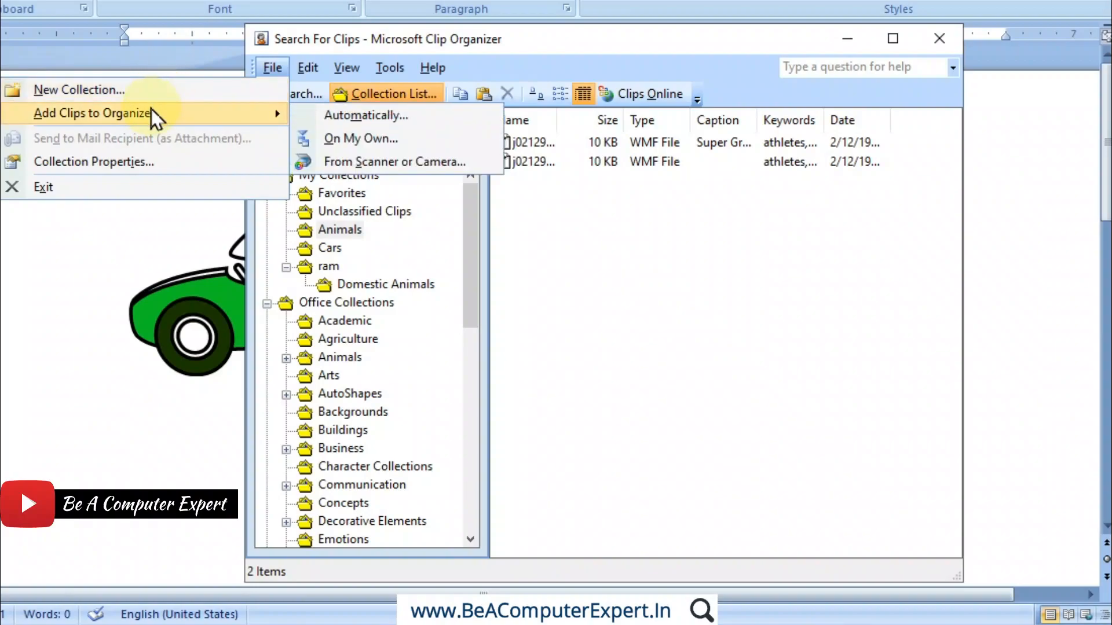
click(620, 307)
right_click(352, 209)
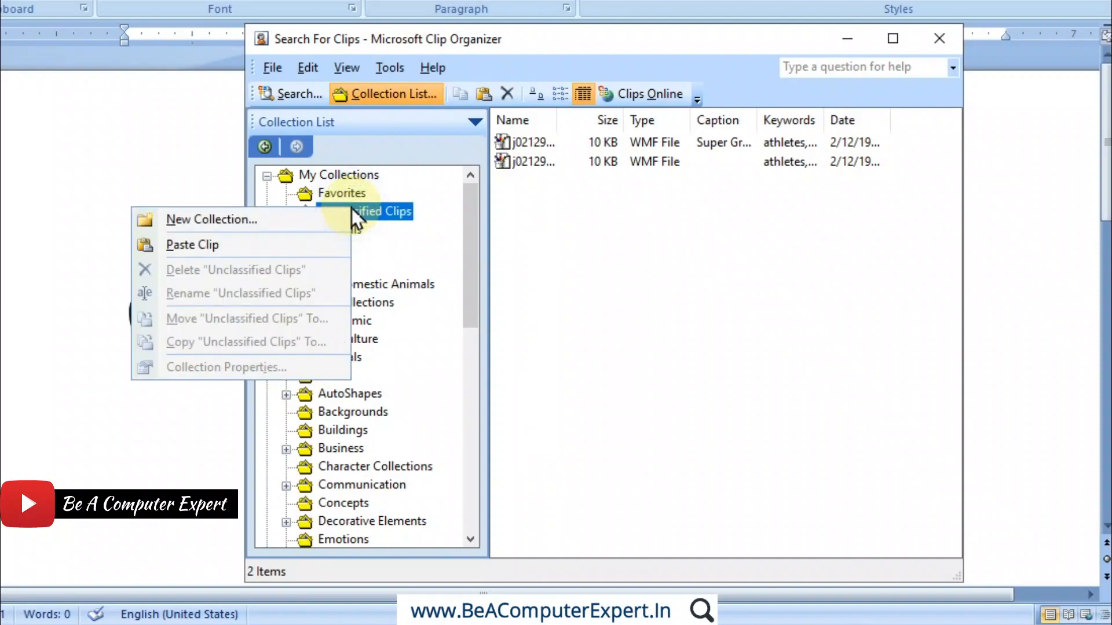
click(397, 218)
- Show the clips of your own Animals collection as thumbnails and view the commands available for the green car clip
click(360, 229)
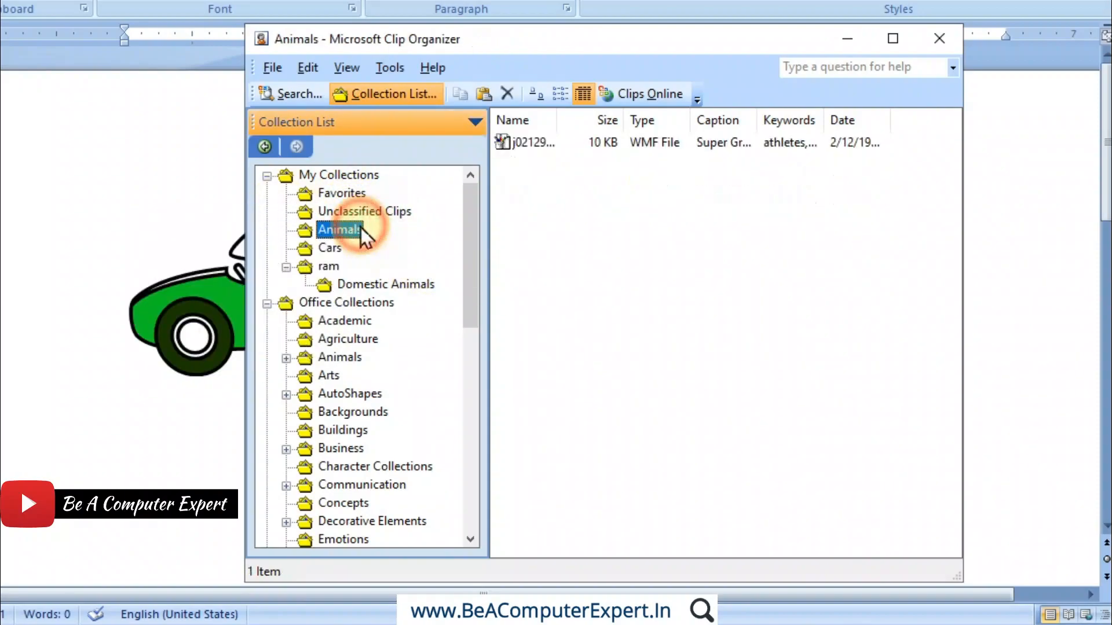
click(540, 92)
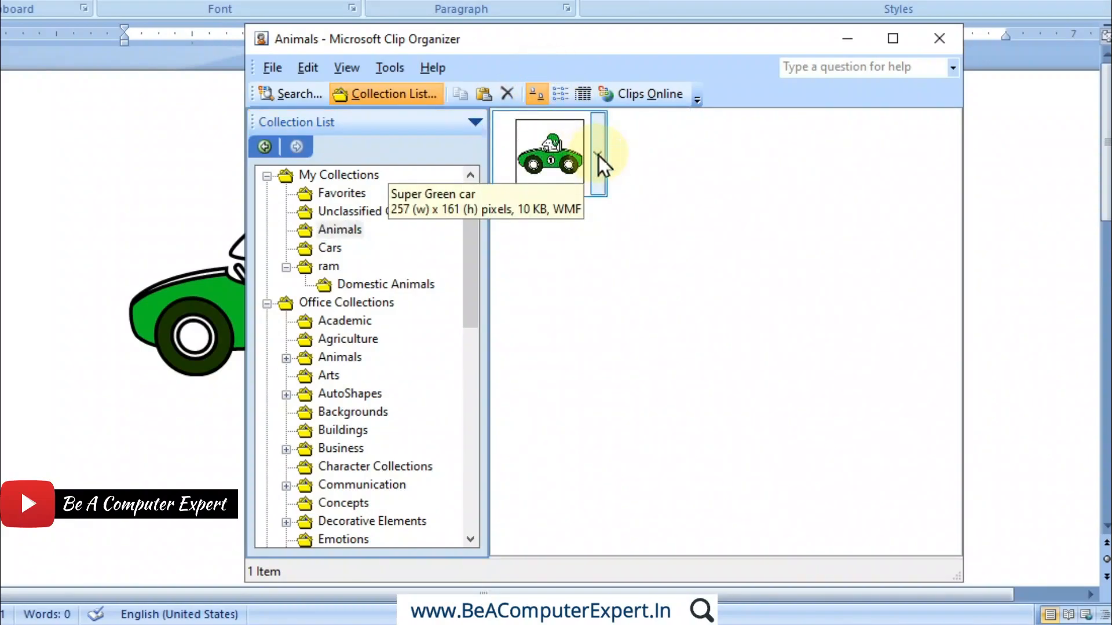
click(599, 156)
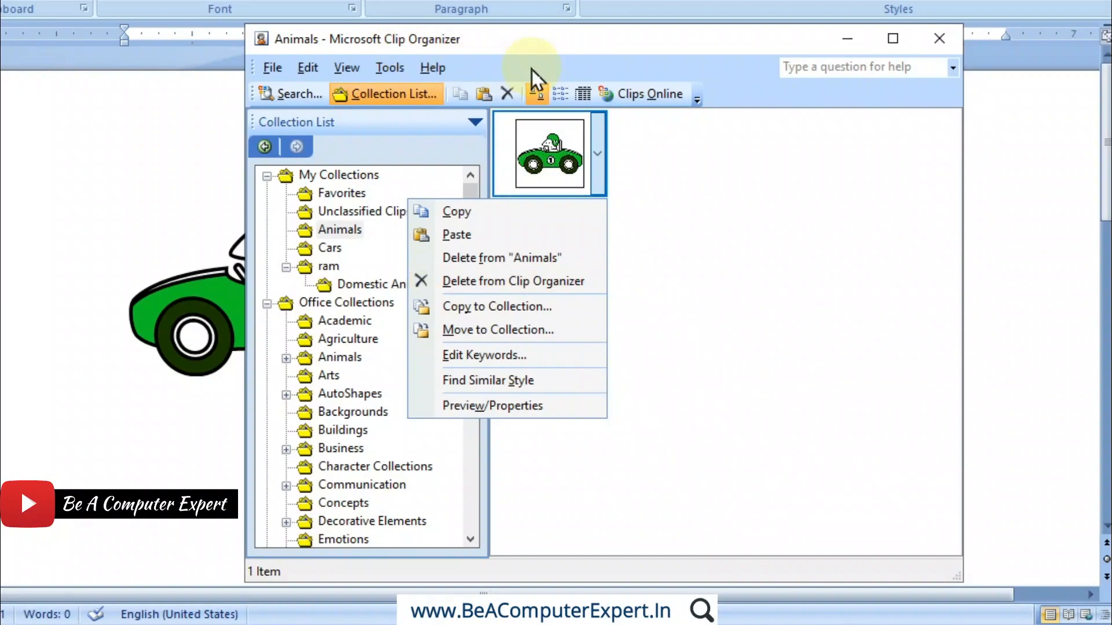
- Close the Clip Organizer, keeping the copied clips on the clipboard, and close the Office Online clip art page in the browser
click(728, 217)
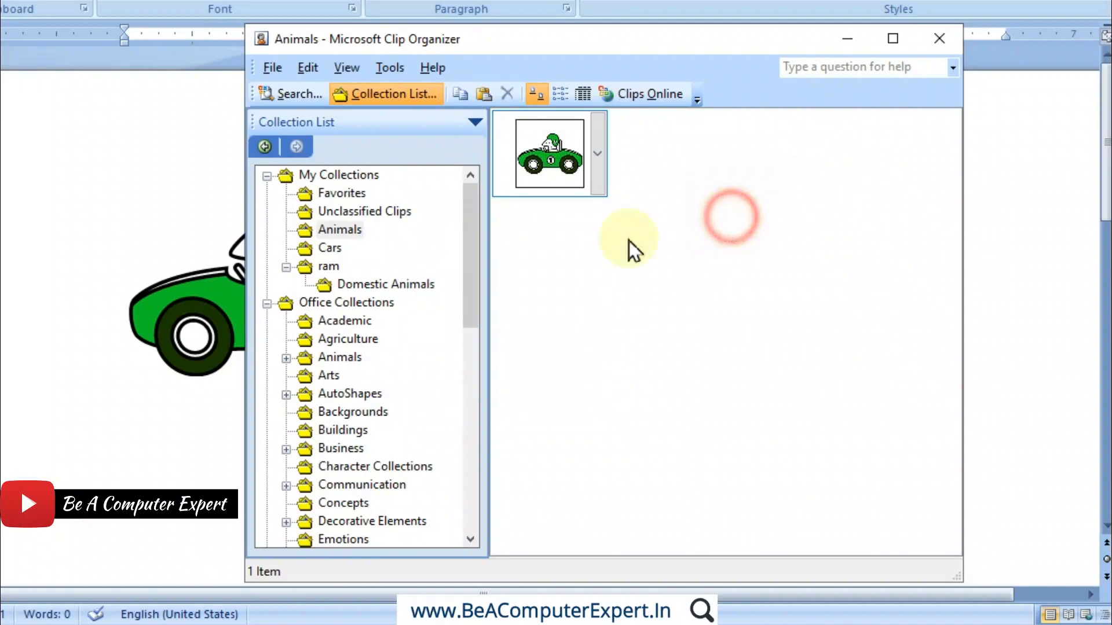
click(934, 45)
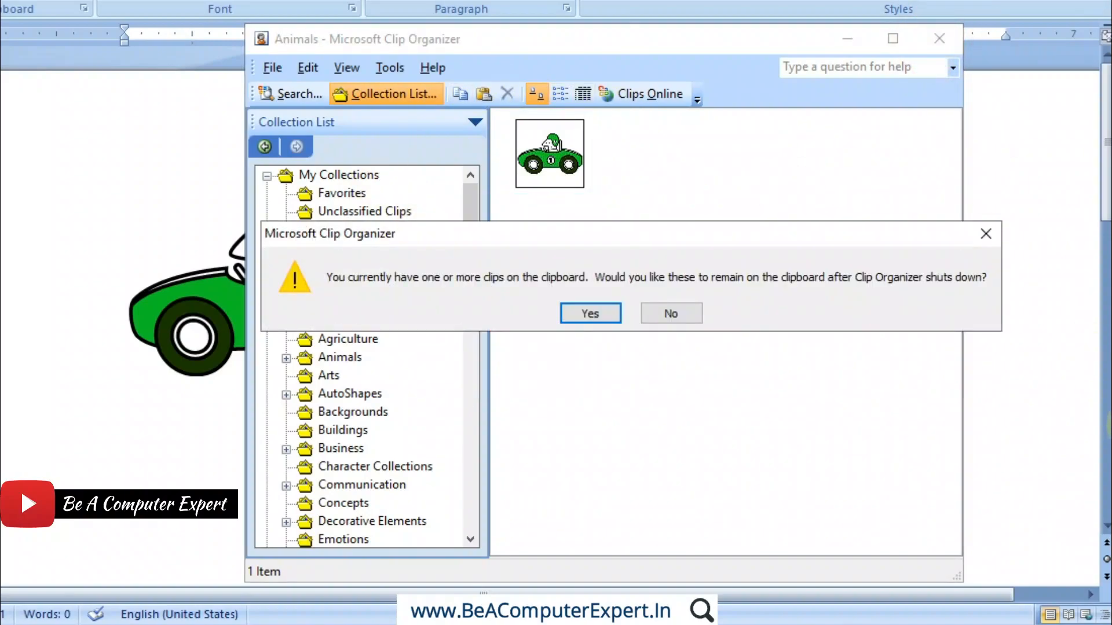
click(601, 318)
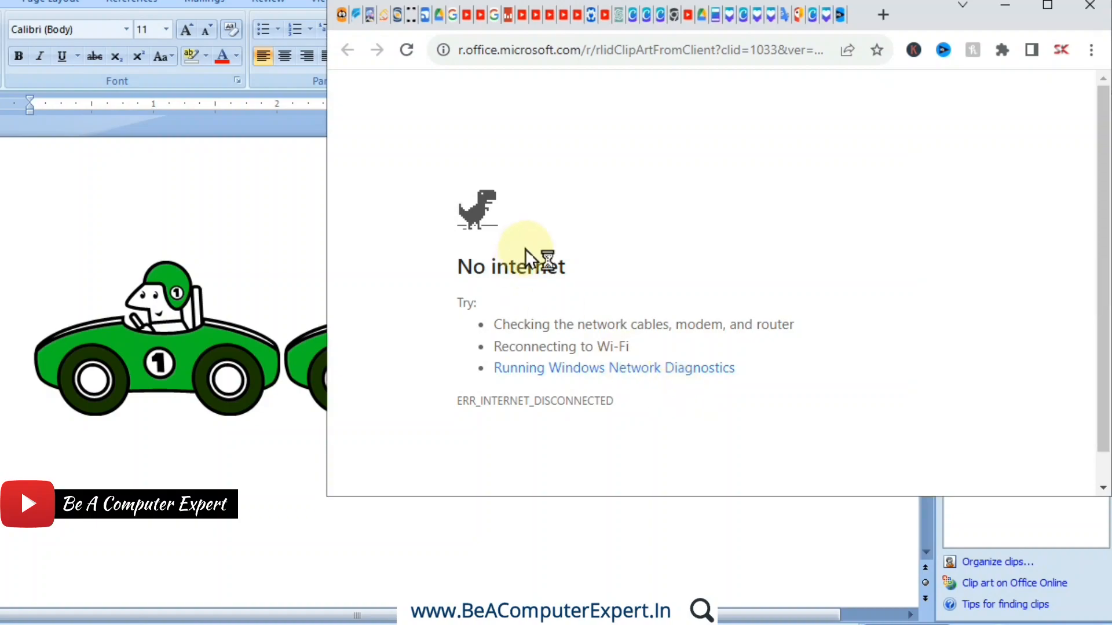
click(1084, 17)
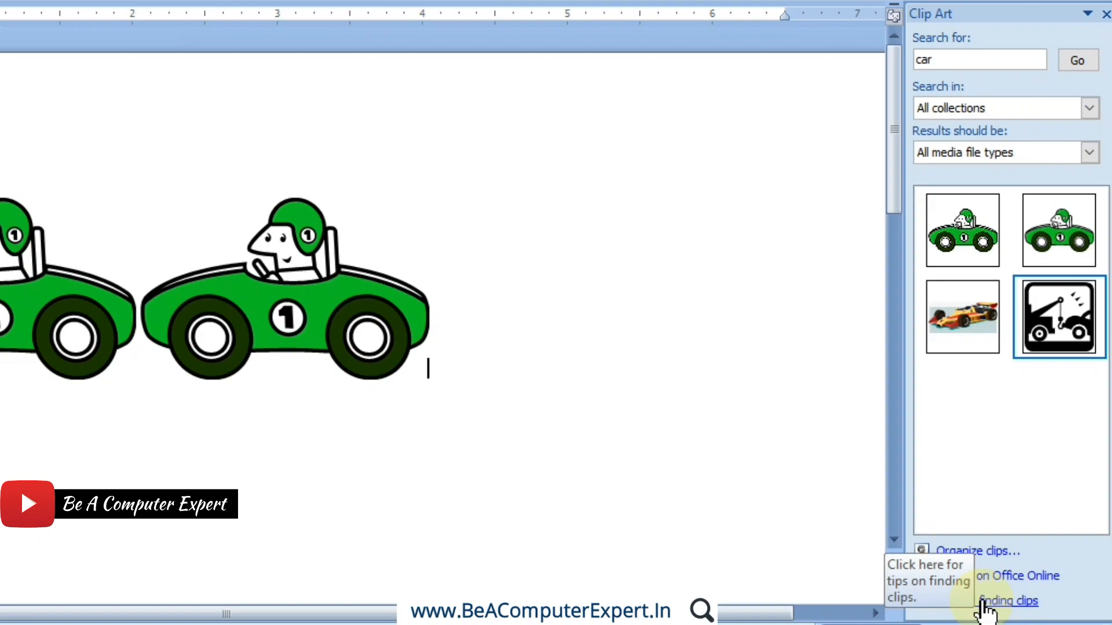
- Open the tips for finding clips, search Word Help for "clipart", and read the Modify clip art topic before closing Help
double_click(948, 59)
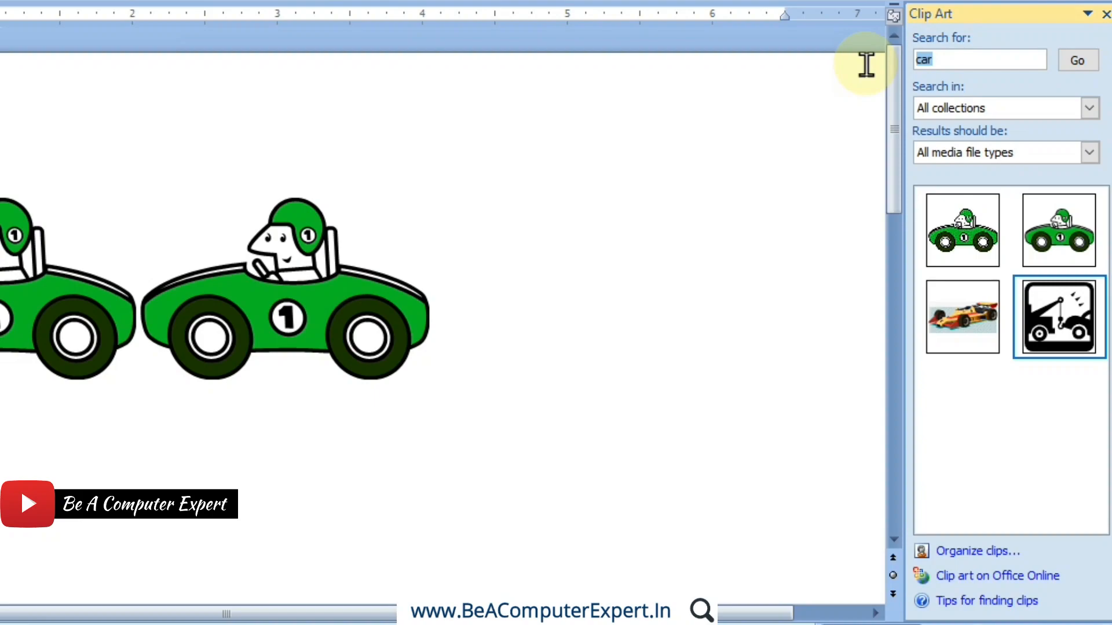
click(993, 603)
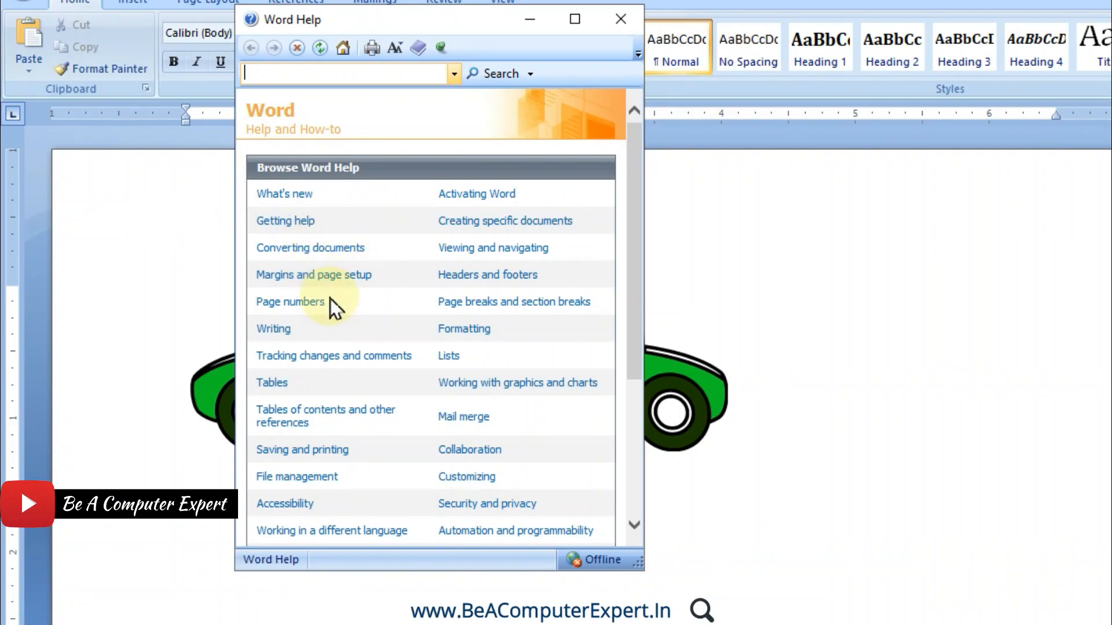
click(294, 81)
text(clipart)
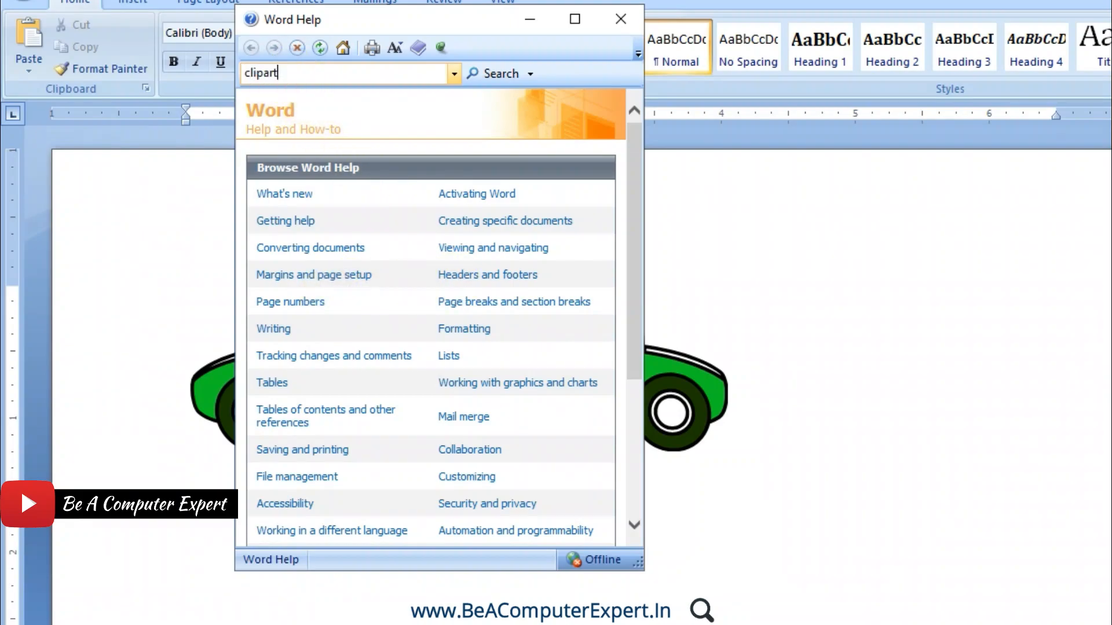
key(Return)
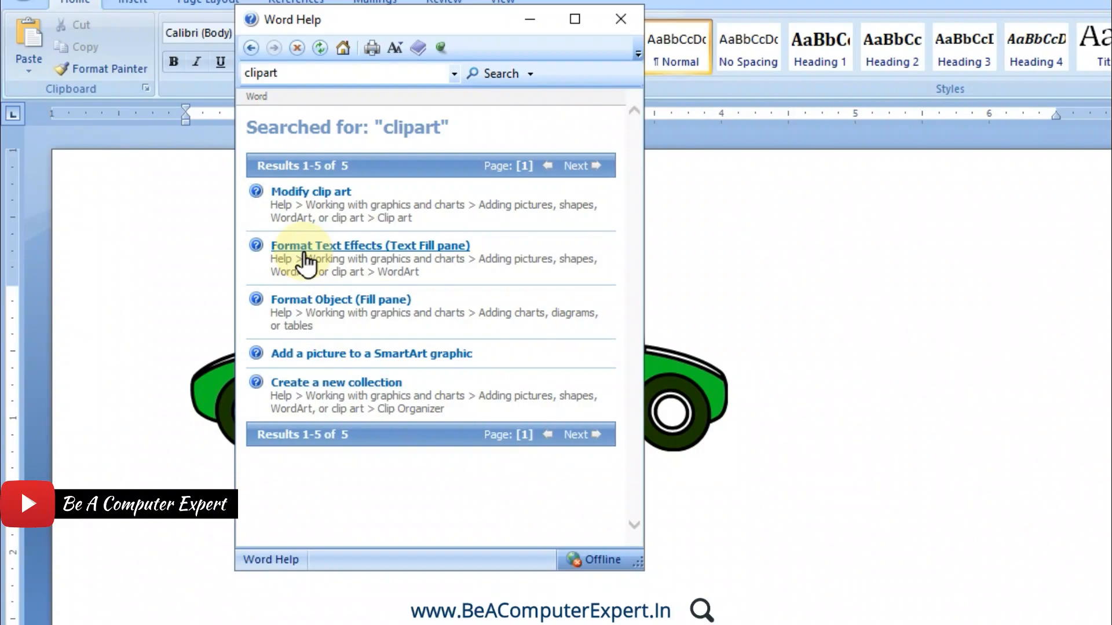
click(298, 198)
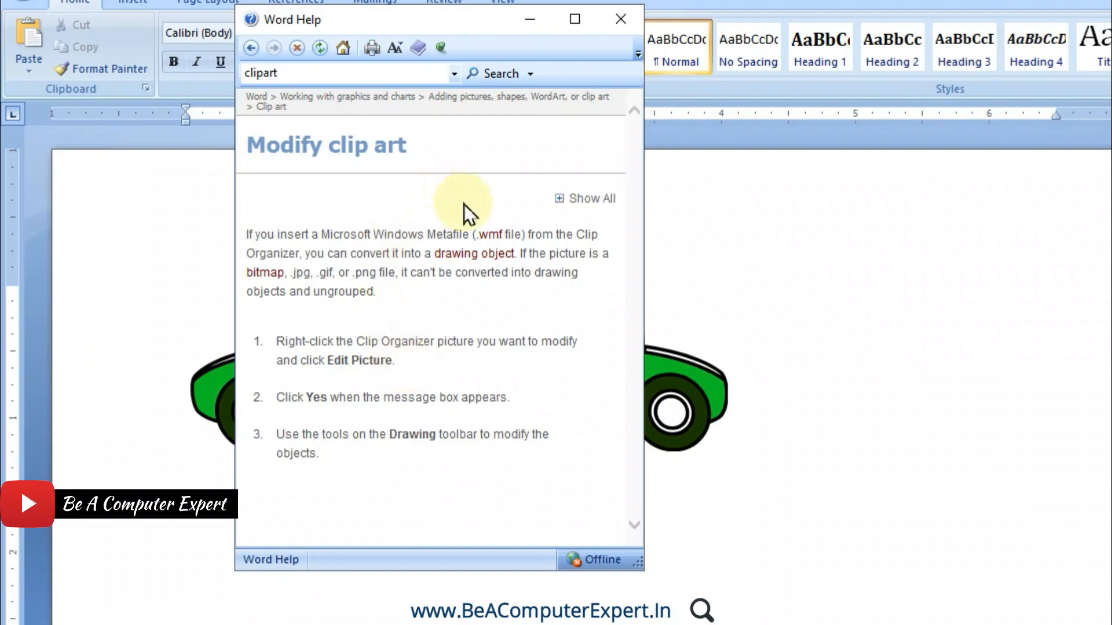
click(619, 20)
- Delete the second green car picture from the document
click(839, 347)
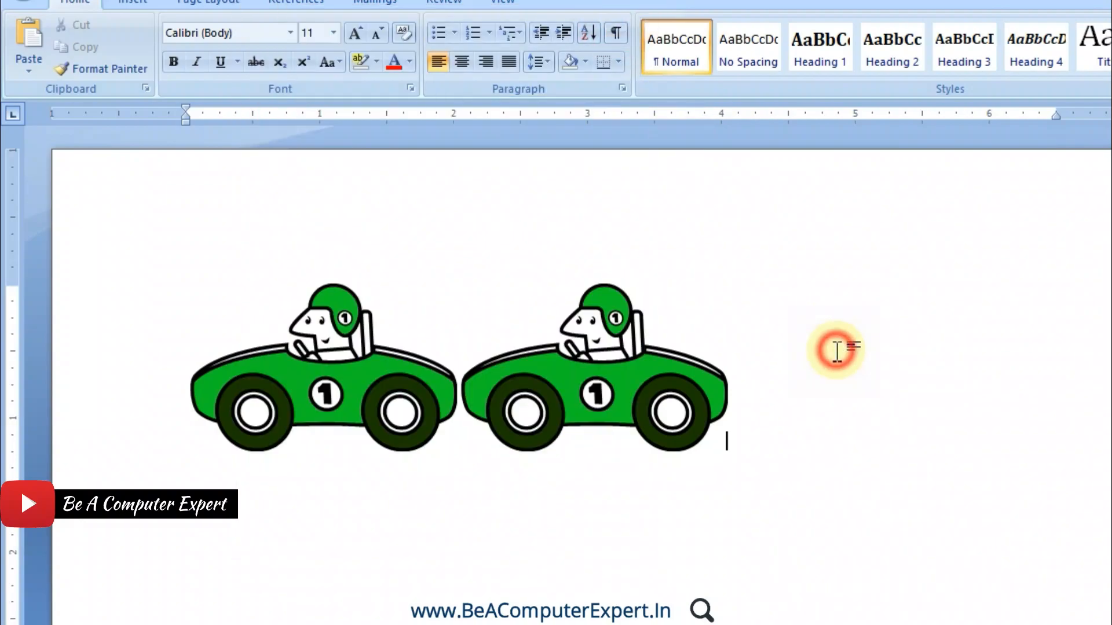
click(595, 383)
key(Delete)
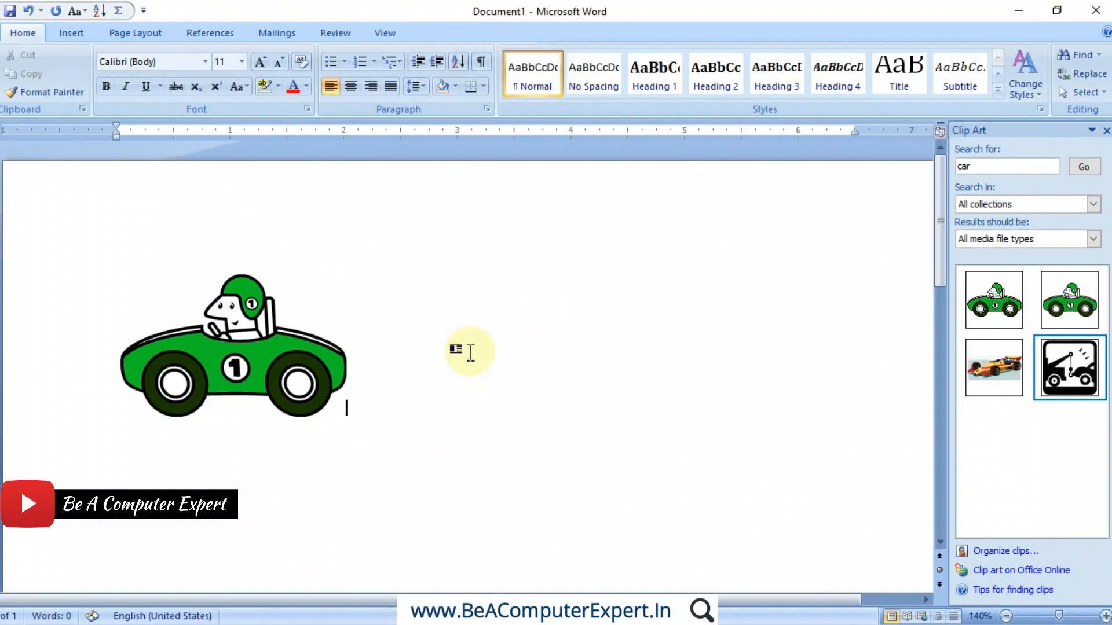
- Enlarge the remaining green car picture to about 4.1" wide by 2.57" high and show its picture formatting options
click(307, 333)
drag(346, 415, 584, 419)
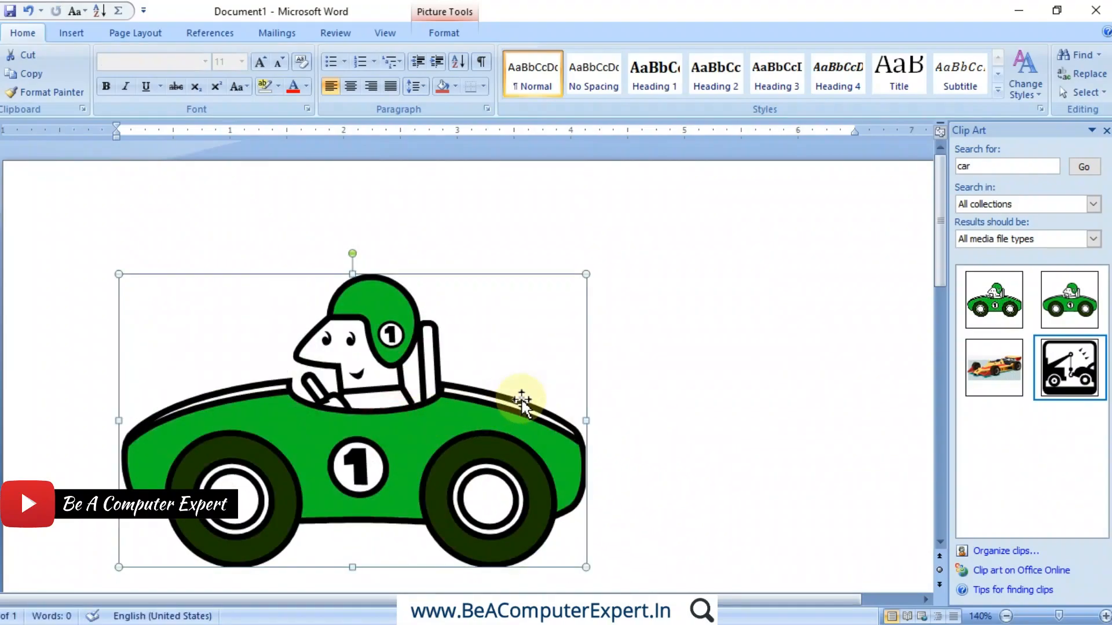
double_click(377, 376)
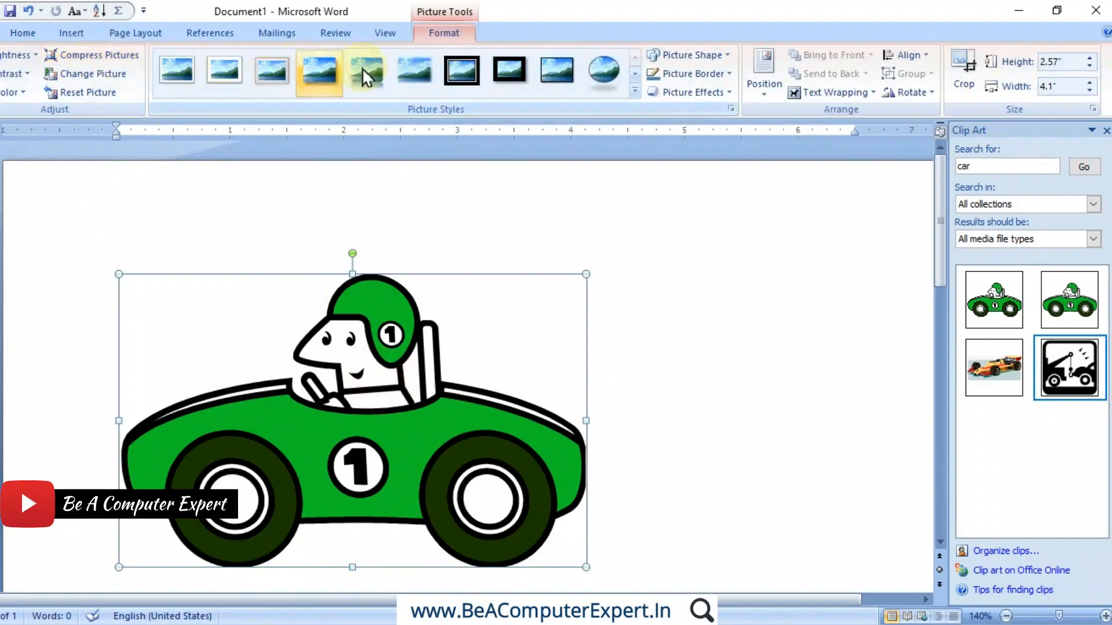